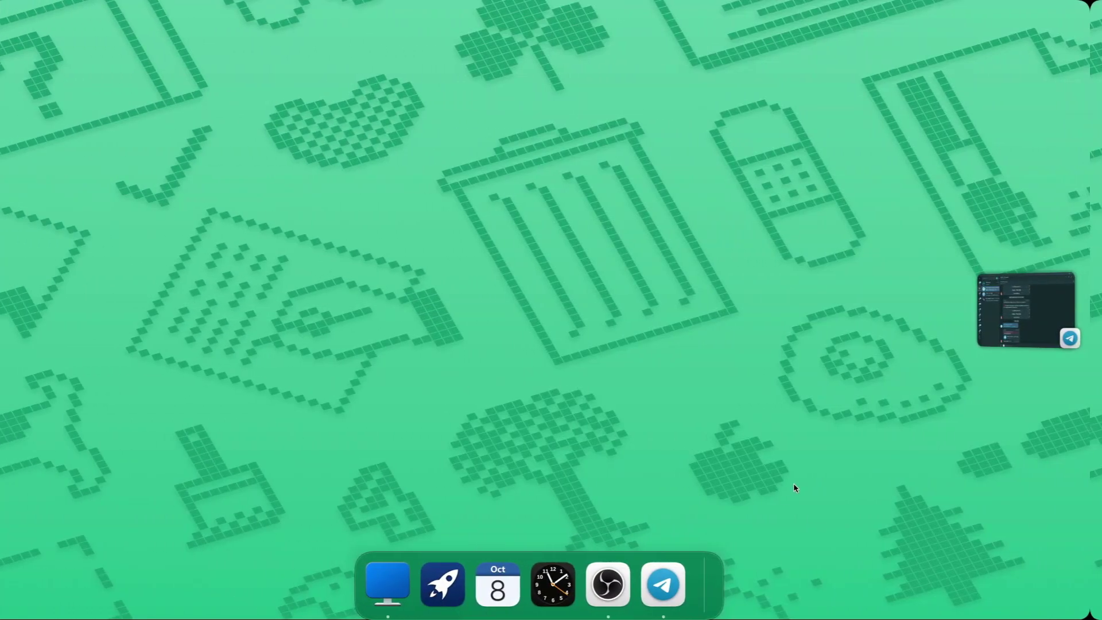
Step: Right-click an empty spot on the macOS-style dock to show its options menu
{"action": "right_click", "coordinate": [702, 585]}
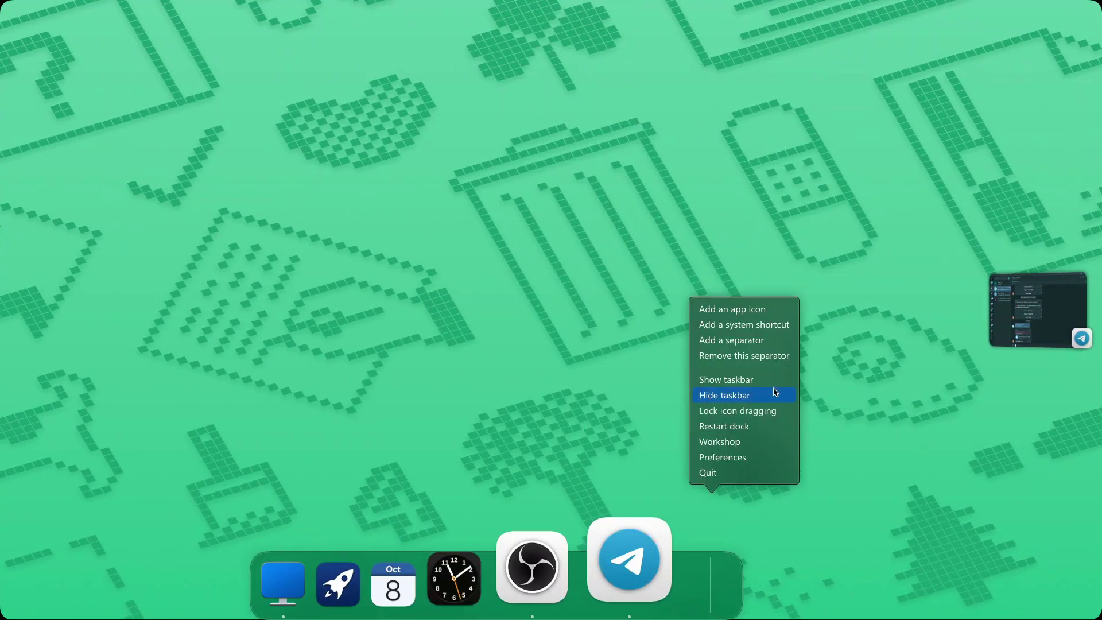
Step: Open the dock's Preferences and scroll through the General page
{"action": "left_click", "coordinate": [754, 460]}
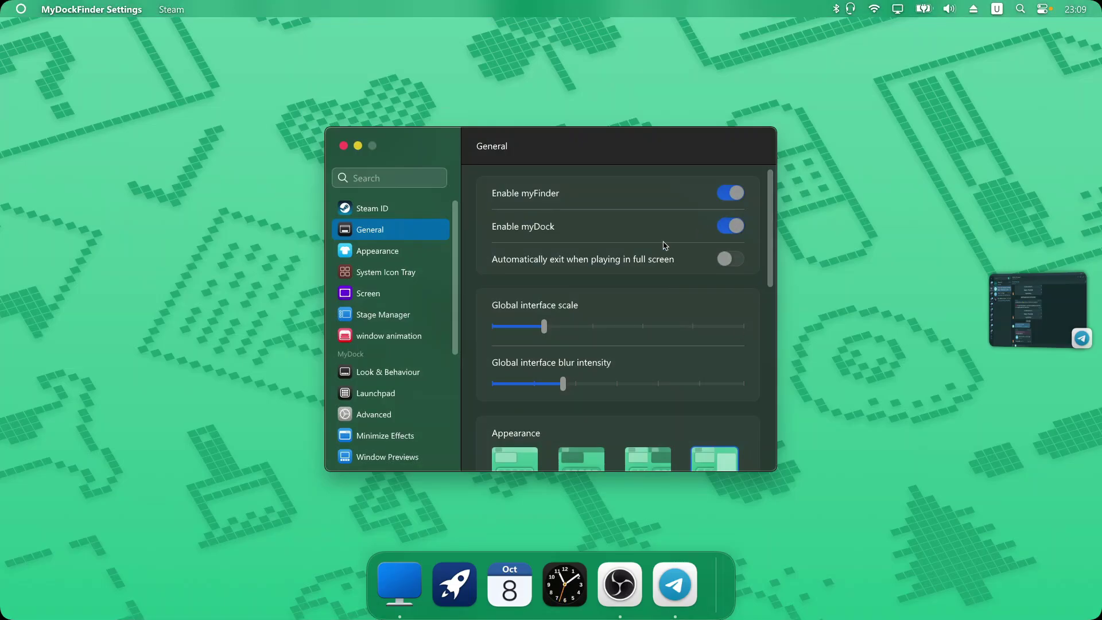
{"action": "scroll", "coordinate": [664, 233], "scroll_direction": "down", "scroll_amount": 5}
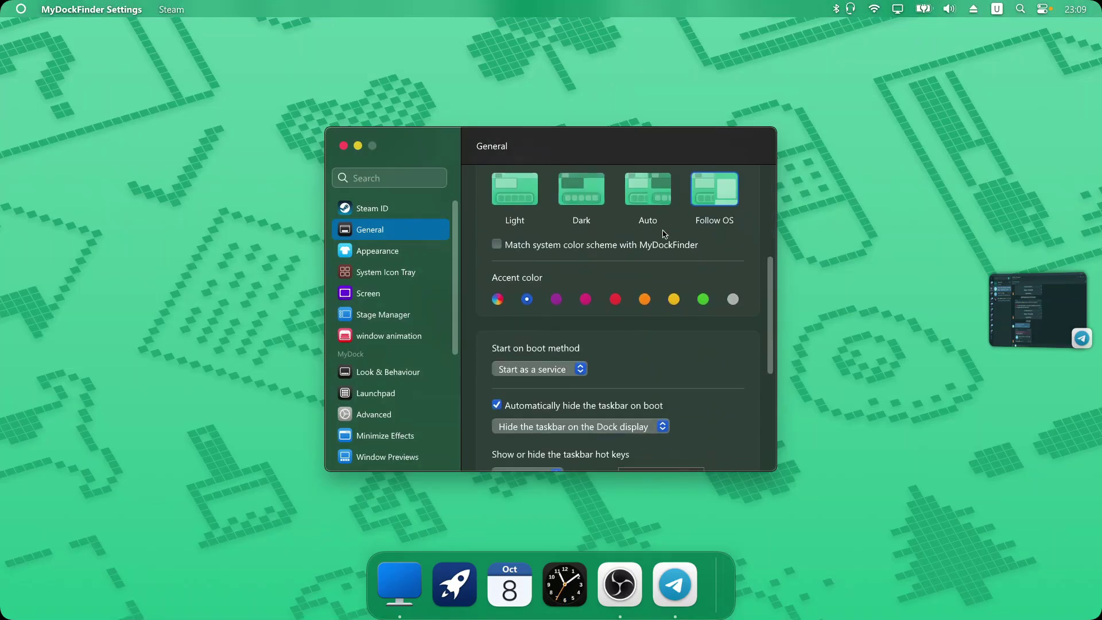
{"action": "scroll", "coordinate": [663, 233], "scroll_direction": "down", "scroll_amount": 4}
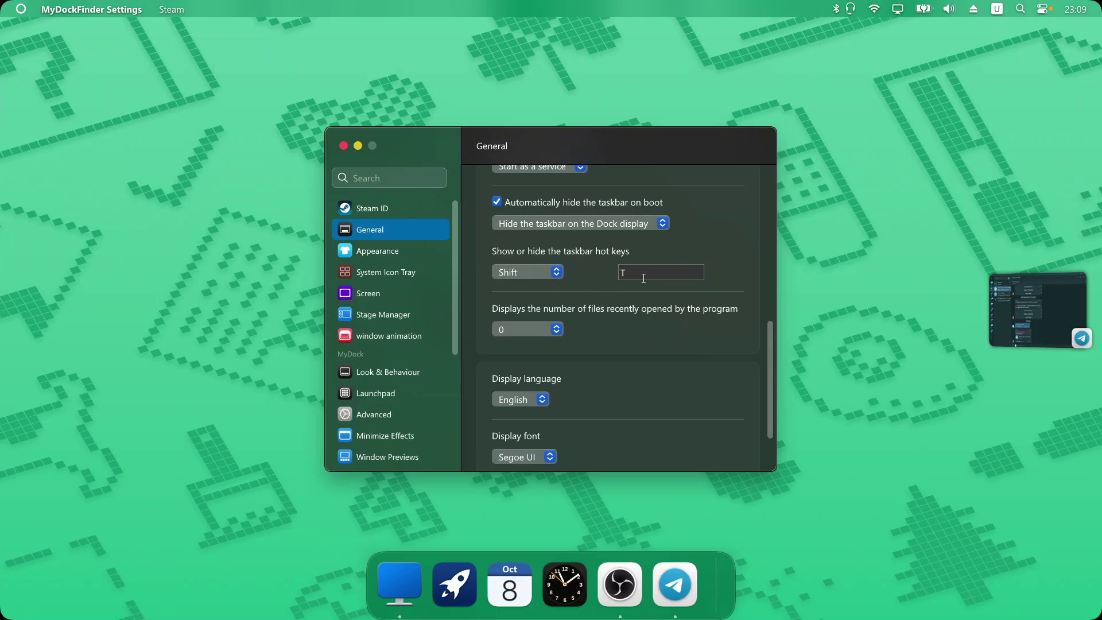
Step: Keep Shift+T as the taskbar hot key and test that it shows and hides the taskbar
{"action": "left_click", "coordinate": [557, 273]}
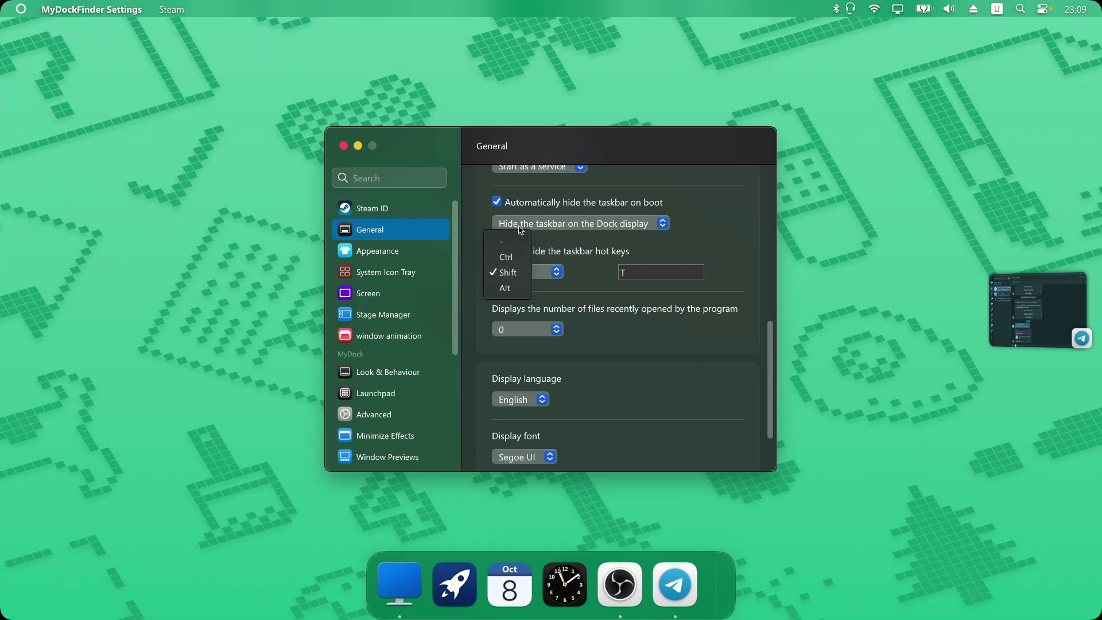
{"action": "left_click", "coordinate": [507, 272]}
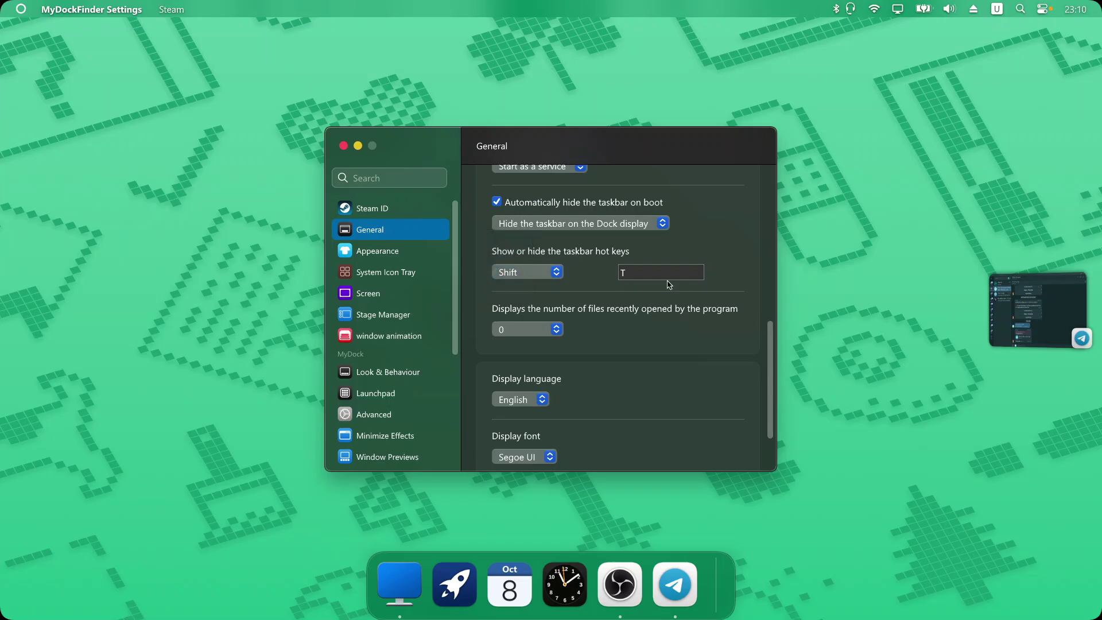
{"action": "left_click", "coordinate": [666, 274]}
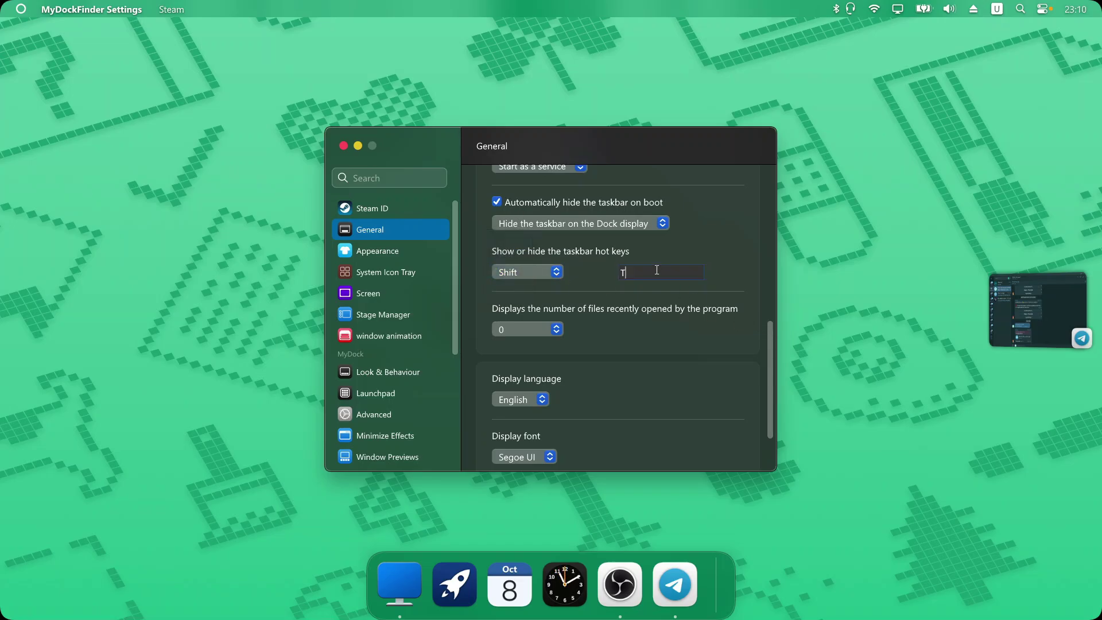
{"action": "left_click", "coordinate": [604, 285]}
{"action": "key", "text": "shift+t"}
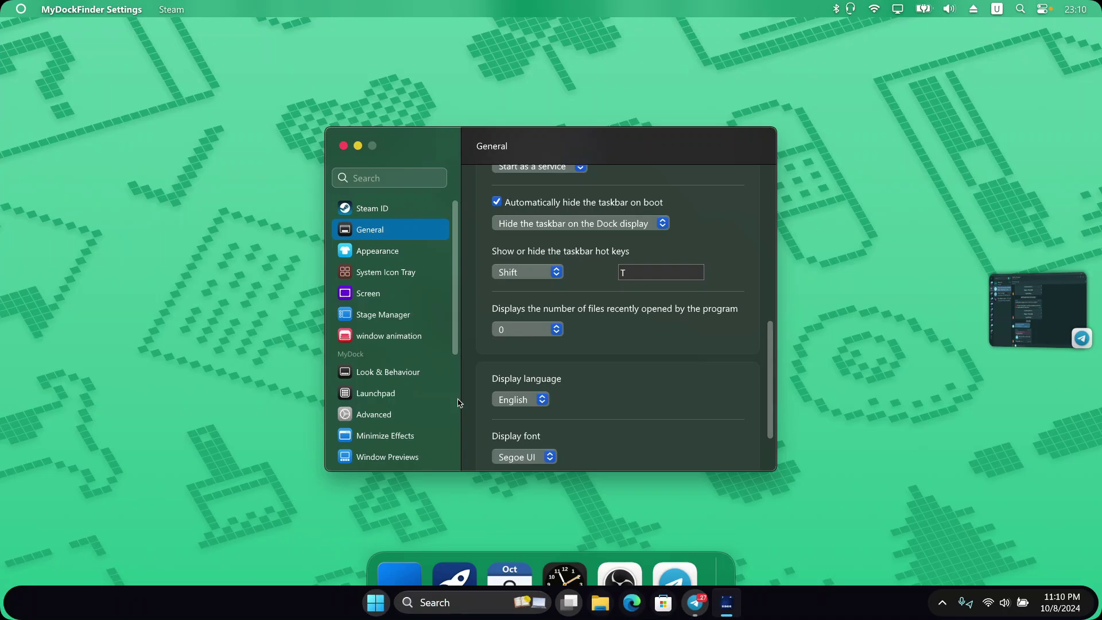
{"action": "key", "text": "shift+t"}
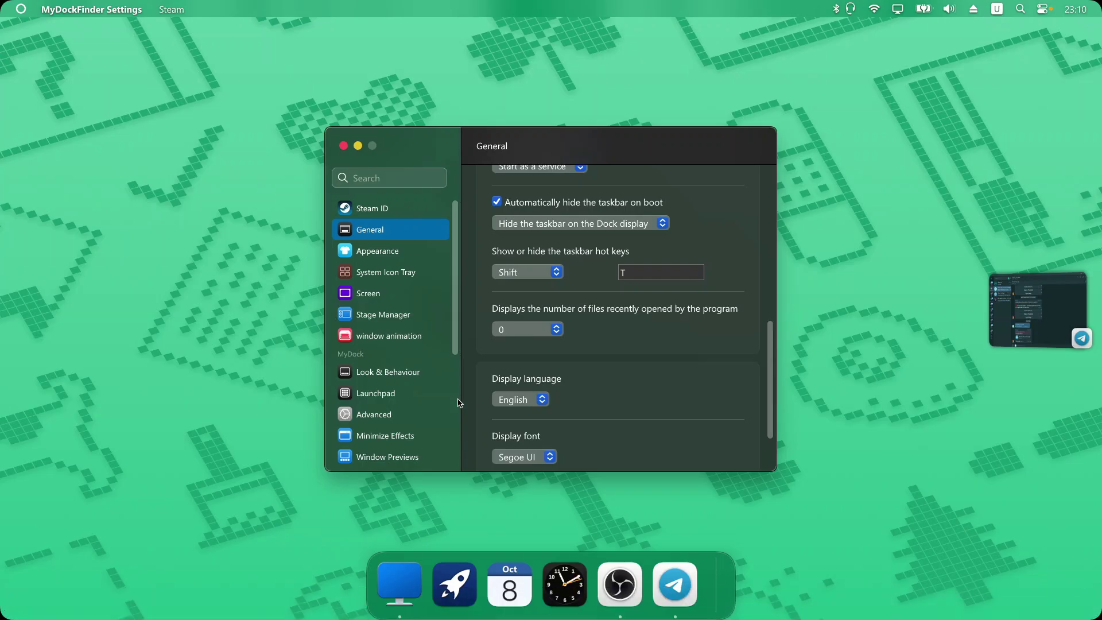
Step: Try the global font scaling slider and dismiss the restart notices
{"action": "scroll", "coordinate": [662, 459], "scroll_direction": "down", "scroll_amount": 2}
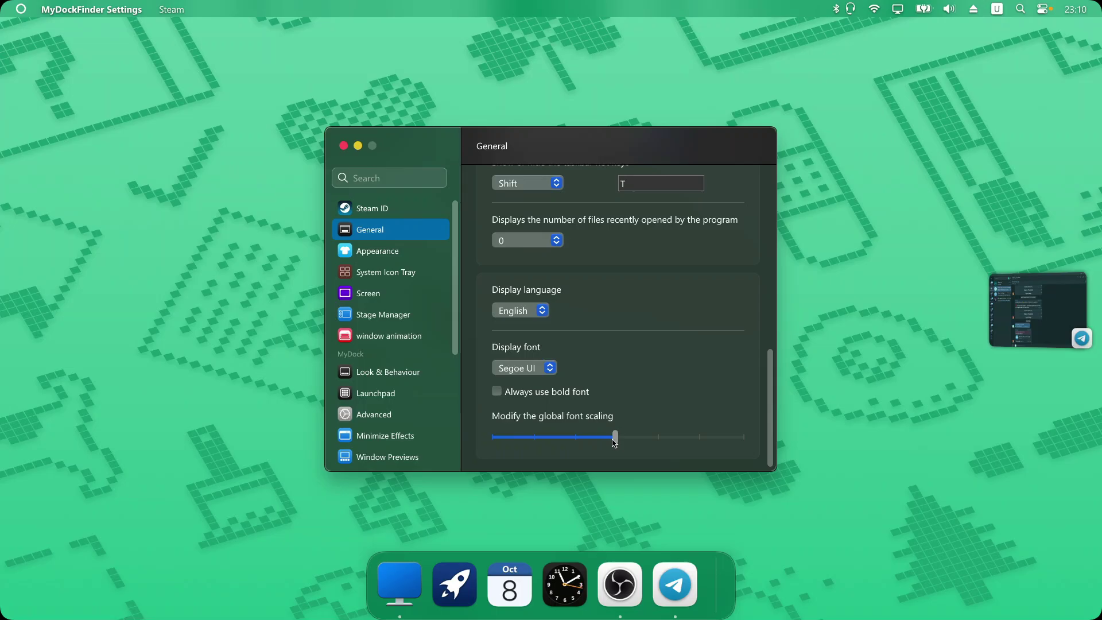
{"action": "left_click_drag", "start_coordinate": [615, 439], "coordinate": [705, 439]}
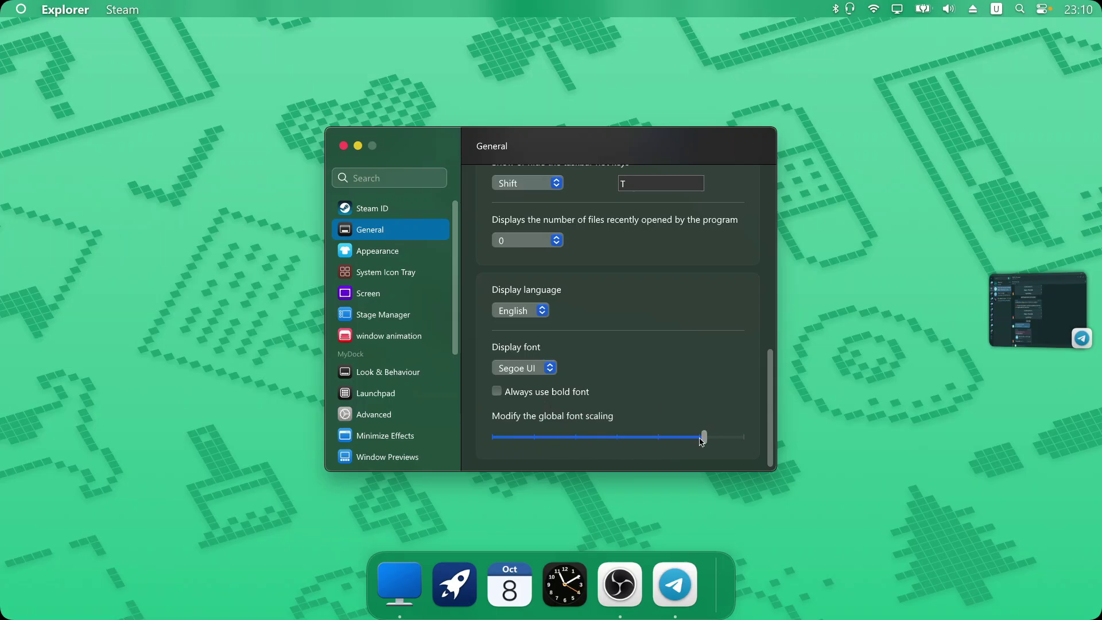
{"action": "left_click", "coordinate": [594, 355]}
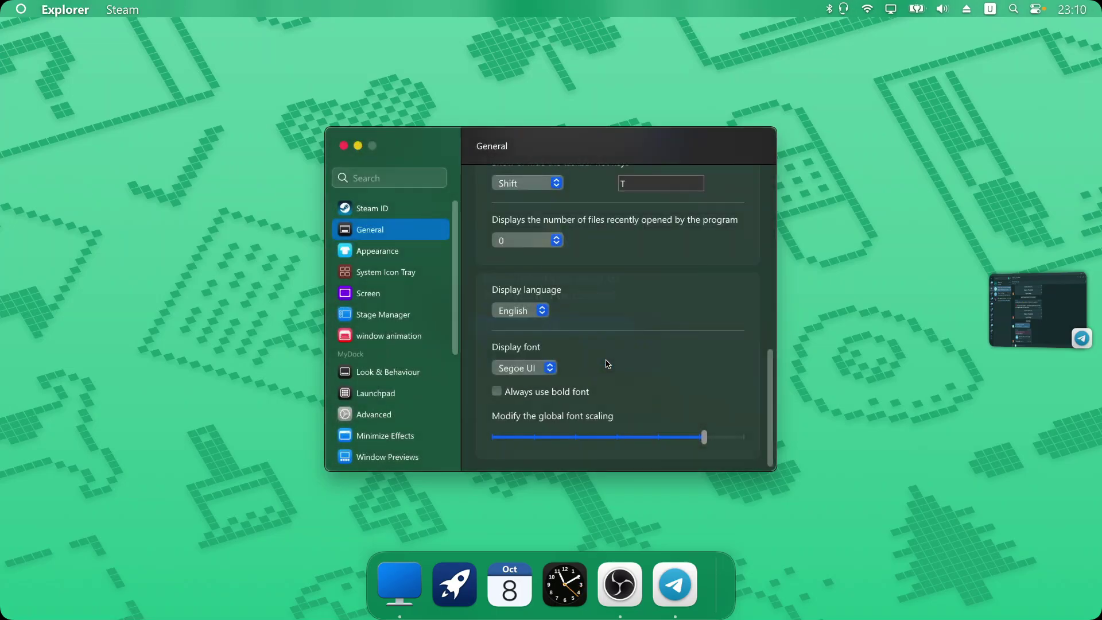
{"action": "left_click", "coordinate": [634, 436]}
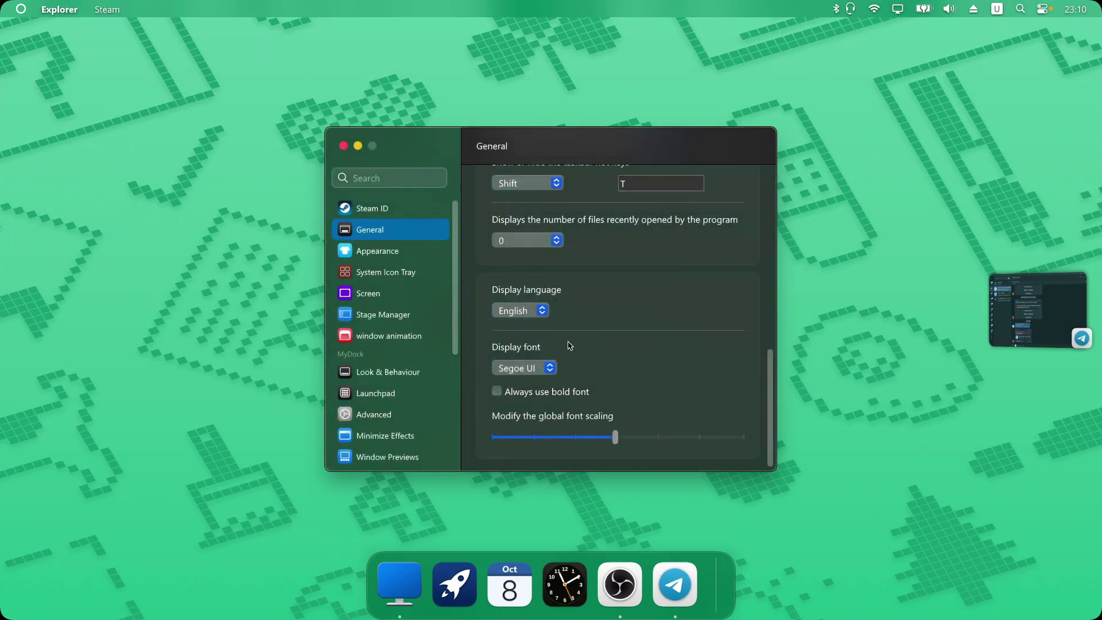
Step: Try a 128 px rounded-corner radius for the W2442 screen, then settle on 24 px
{"action": "left_click", "coordinate": [376, 293]}
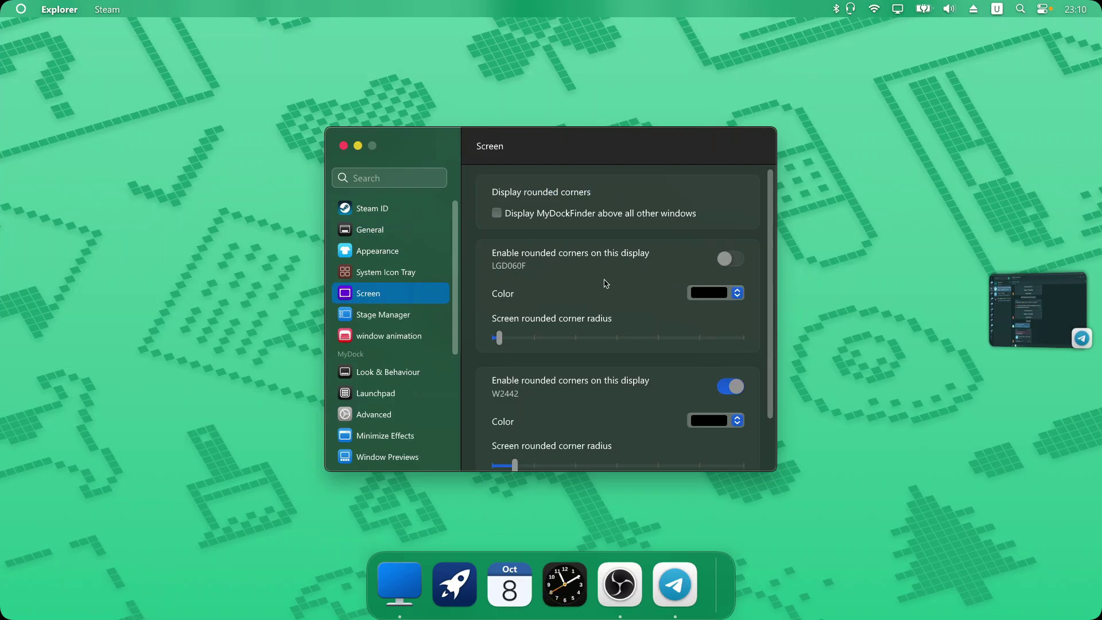
{"action": "scroll", "coordinate": [636, 407], "scroll_direction": "down", "scroll_amount": 3}
{"action": "scroll", "coordinate": [638, 406], "scroll_direction": "up", "scroll_amount": 3}
{"action": "scroll", "coordinate": [633, 402], "scroll_direction": "down", "scroll_amount": 3}
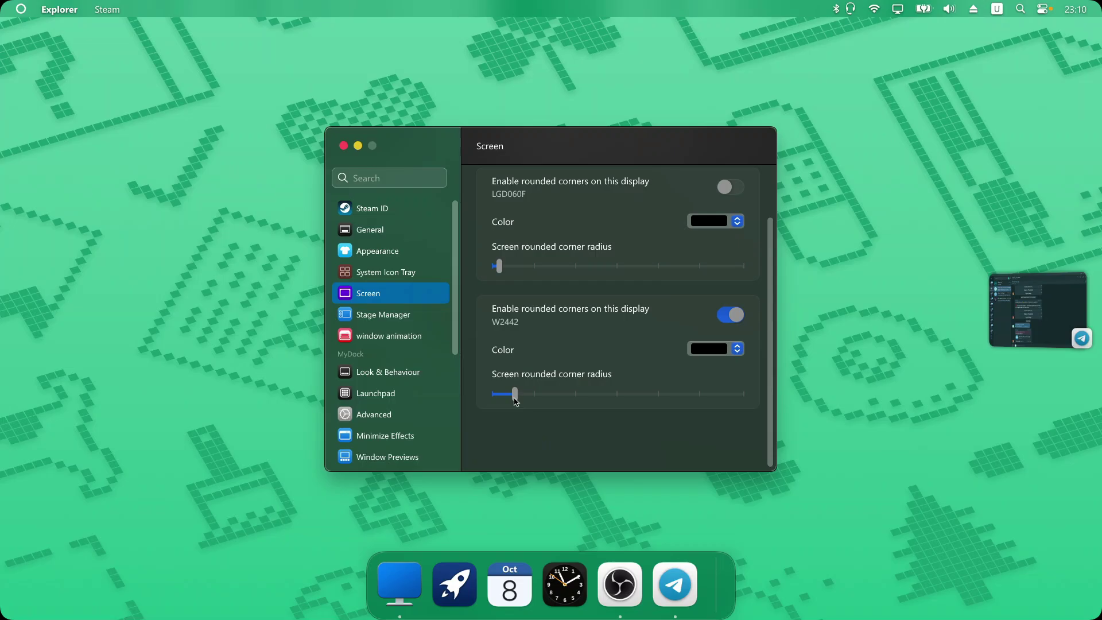
{"action": "left_click_drag", "start_coordinate": [515, 401], "coordinate": [616, 401]}
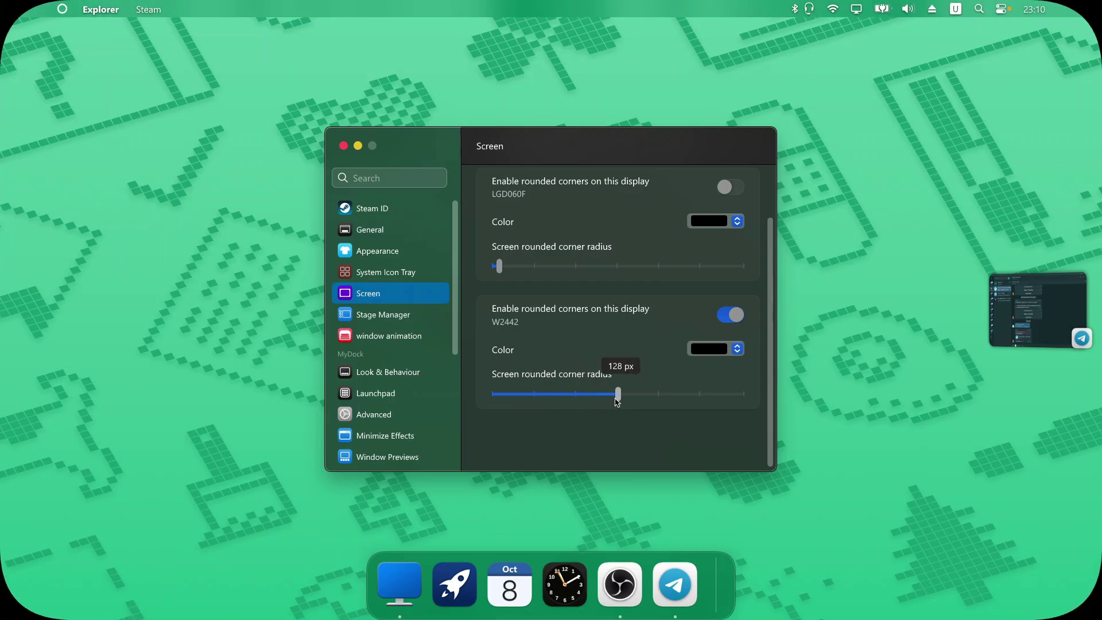
{"action": "left_click_drag", "start_coordinate": [616, 401], "coordinate": [513, 395]}
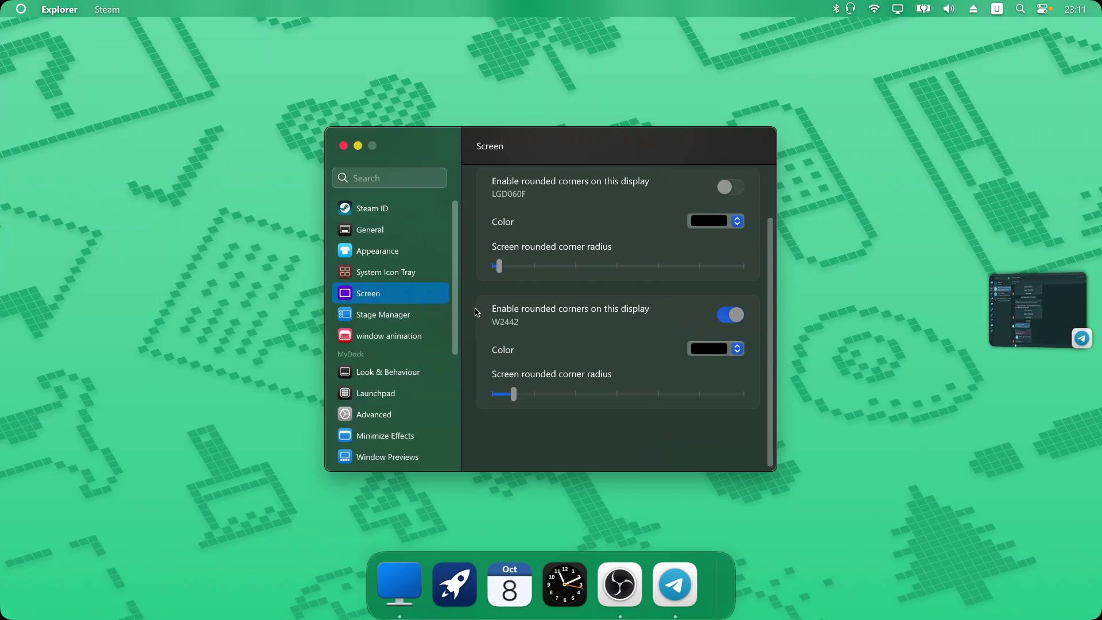
{"action": "left_click", "coordinate": [361, 320]}
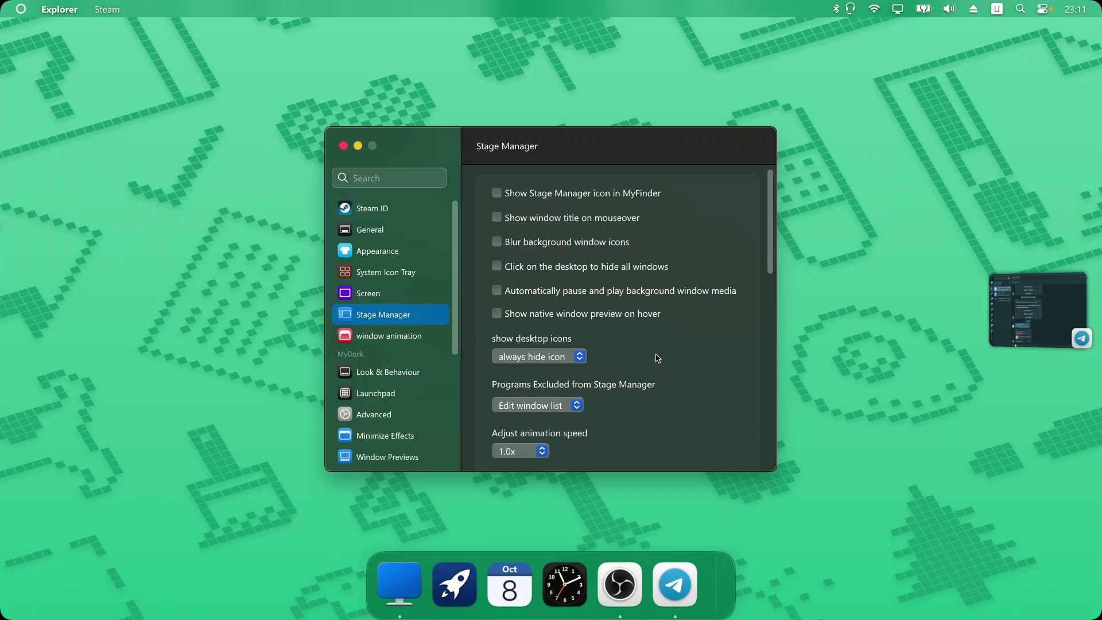
Step: Keep Shift as the Stage Manager hot key modifier
{"action": "scroll", "coordinate": [657, 358], "scroll_direction": "down", "scroll_amount": 5}
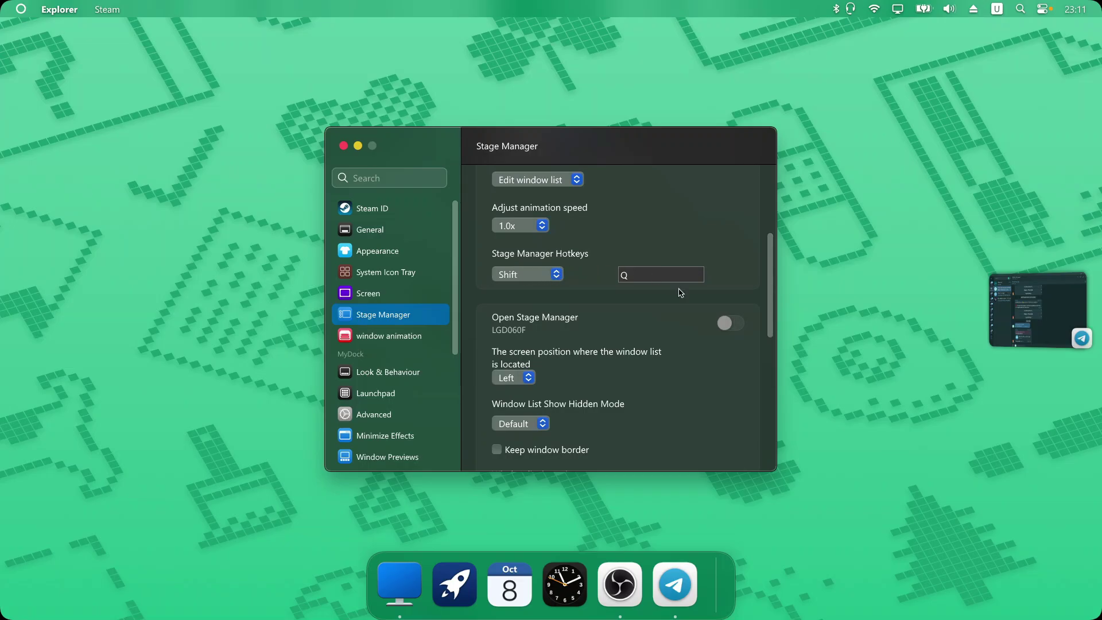
{"action": "left_click", "coordinate": [556, 274]}
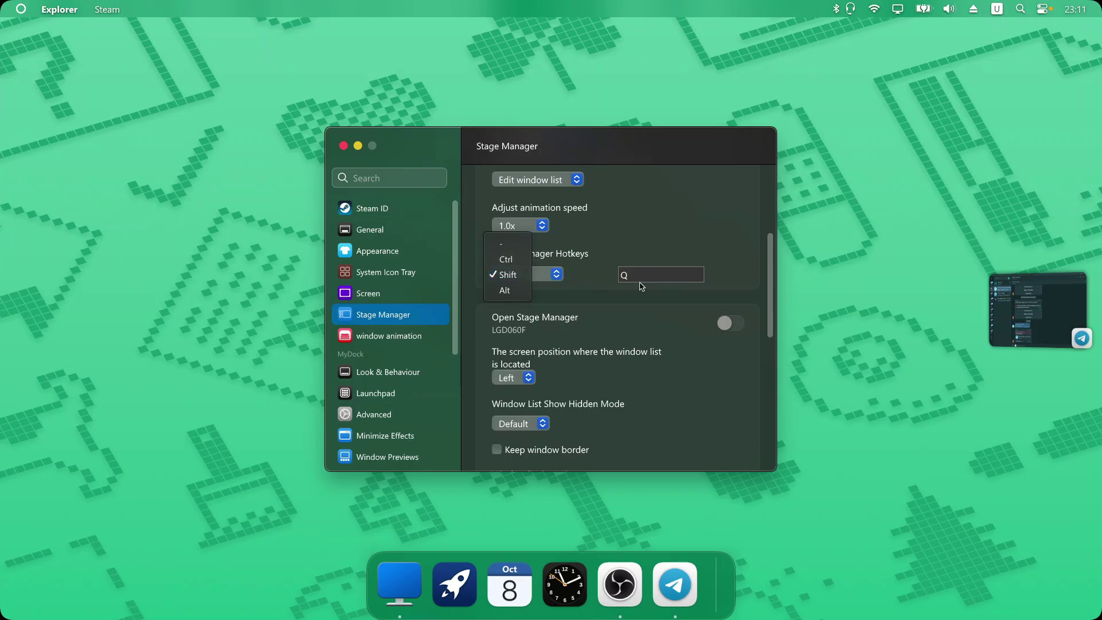
{"action": "left_click", "coordinate": [494, 275]}
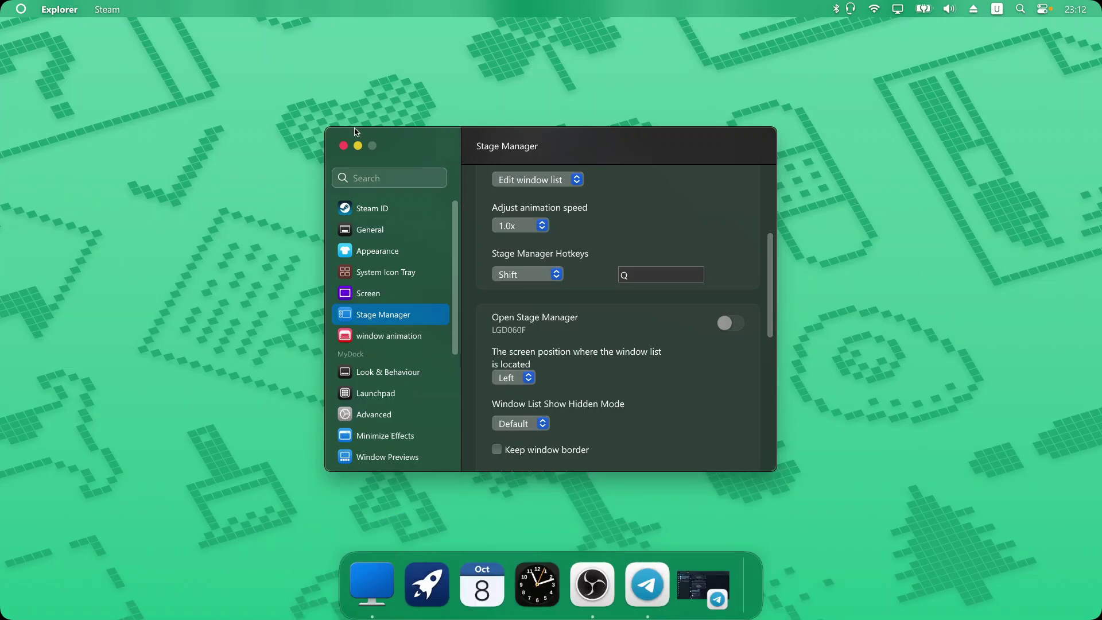
Step: Test Stage Manager by minimizing the settings window and switching to and from Telegram
{"action": "left_click", "coordinate": [357, 145]}
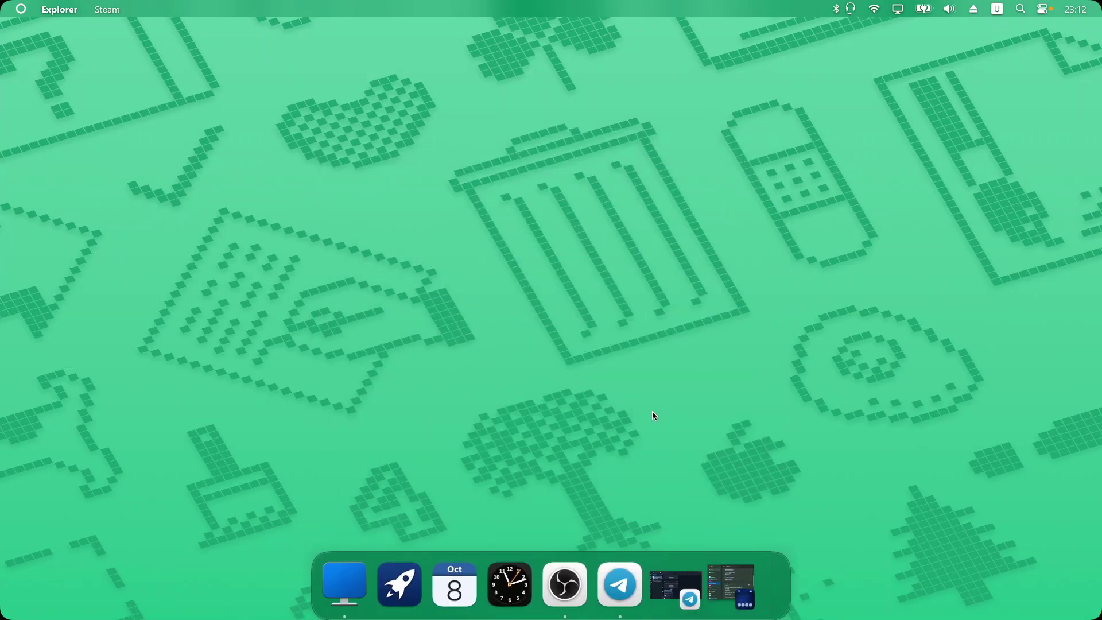
{"action": "left_click", "coordinate": [730, 585]}
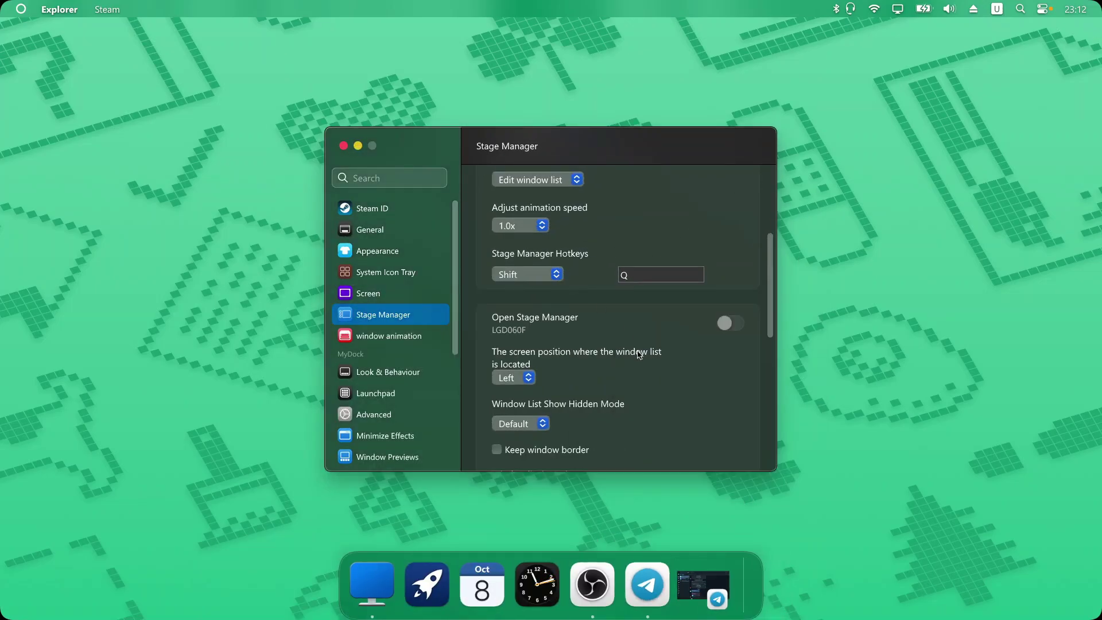
{"action": "left_click", "coordinate": [873, 384]}
{"action": "left_click", "coordinate": [1012, 322]}
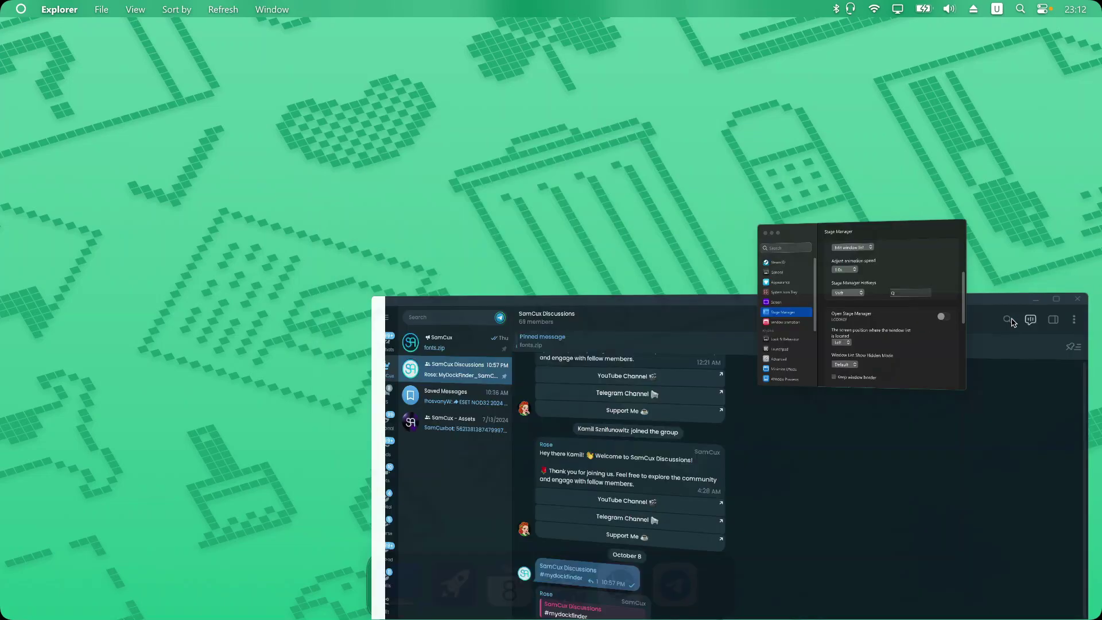
{"action": "left_click", "coordinate": [1037, 290]}
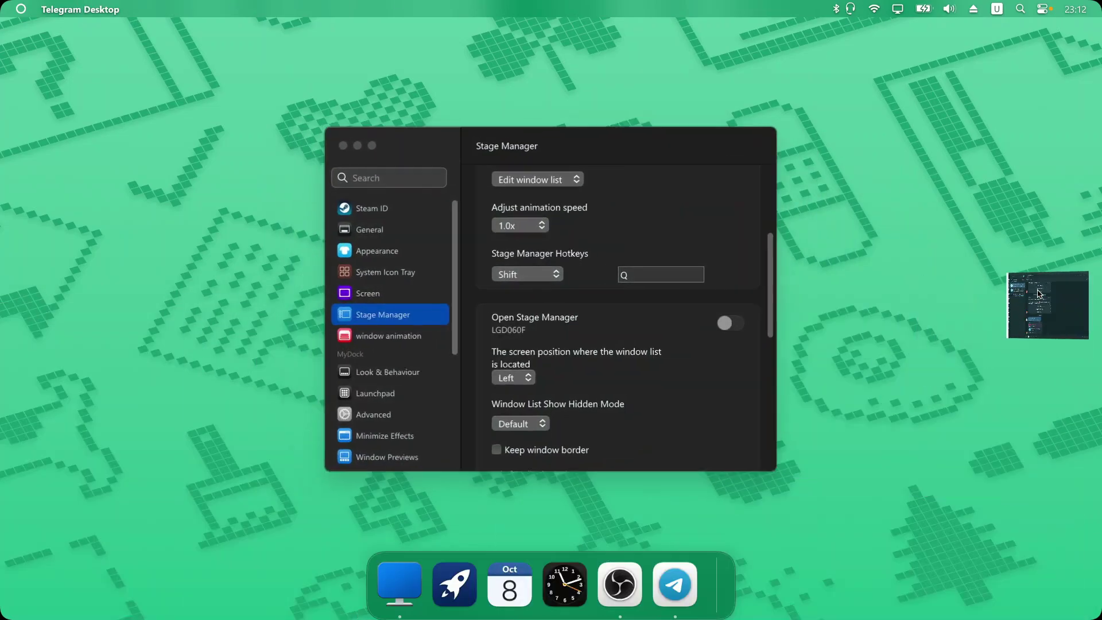
Step: Adjust the window list icon size and set the icon spacing to 48
{"action": "scroll", "coordinate": [679, 334], "scroll_direction": "down", "scroll_amount": 5}
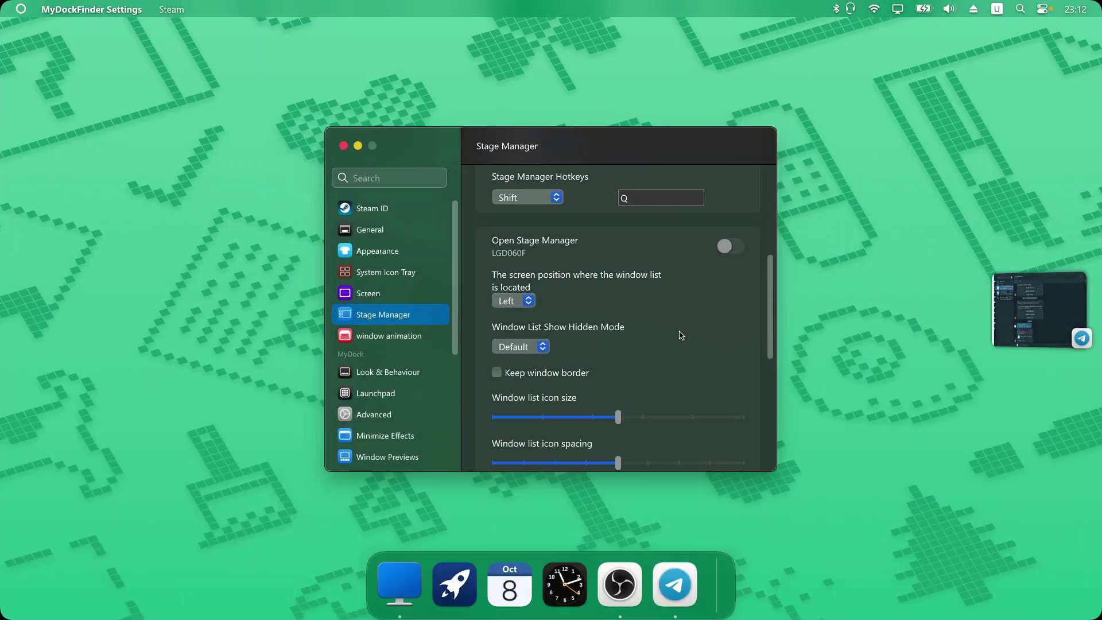
{"action": "scroll", "coordinate": [681, 334], "scroll_direction": "down", "scroll_amount": 4}
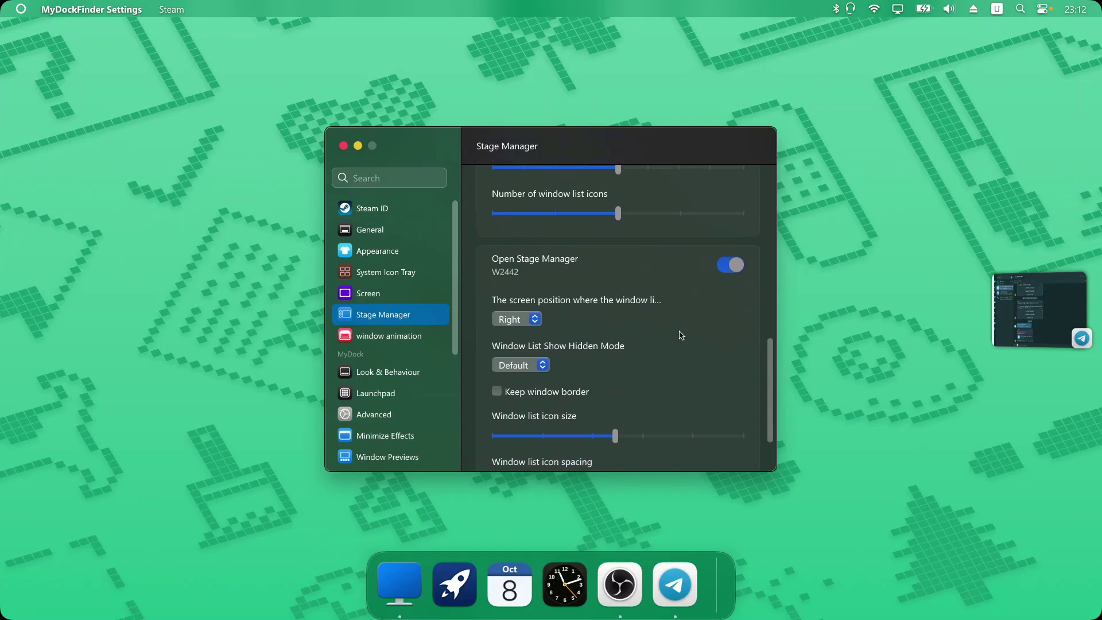
{"action": "scroll", "coordinate": [680, 335], "scroll_direction": "down", "scroll_amount": 2}
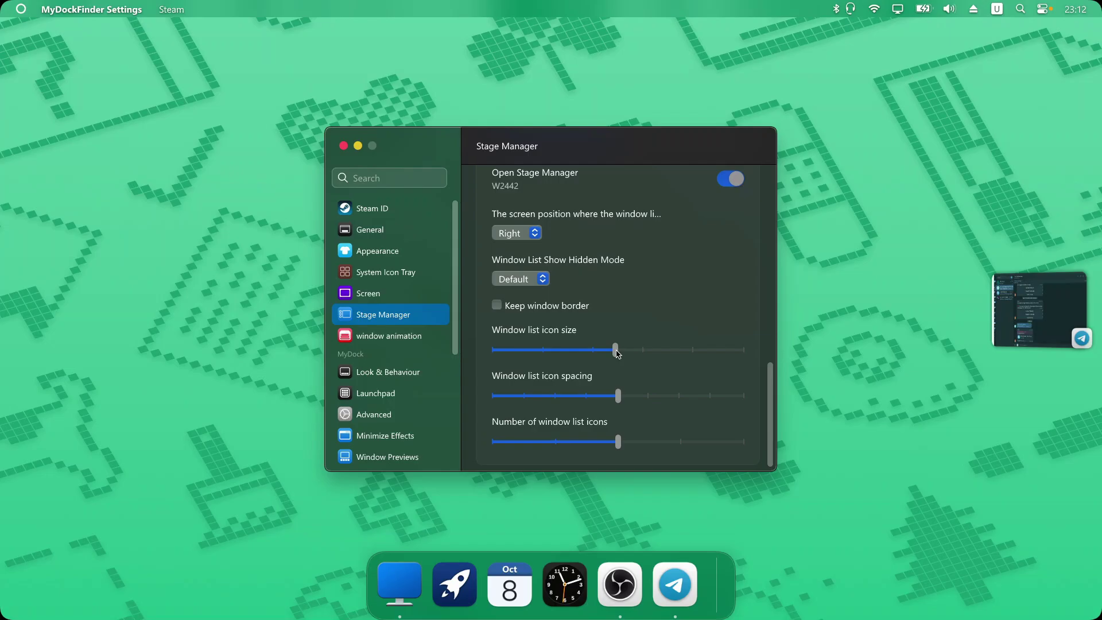
{"action": "mouse_move", "coordinate": [617, 353]}
{"action": "left_mouse_down"}
{"action": "mouse_move", "coordinate": [645, 350]}
{"action": "mouse_move", "coordinate": [604, 350]}
{"action": "left_mouse_up"}
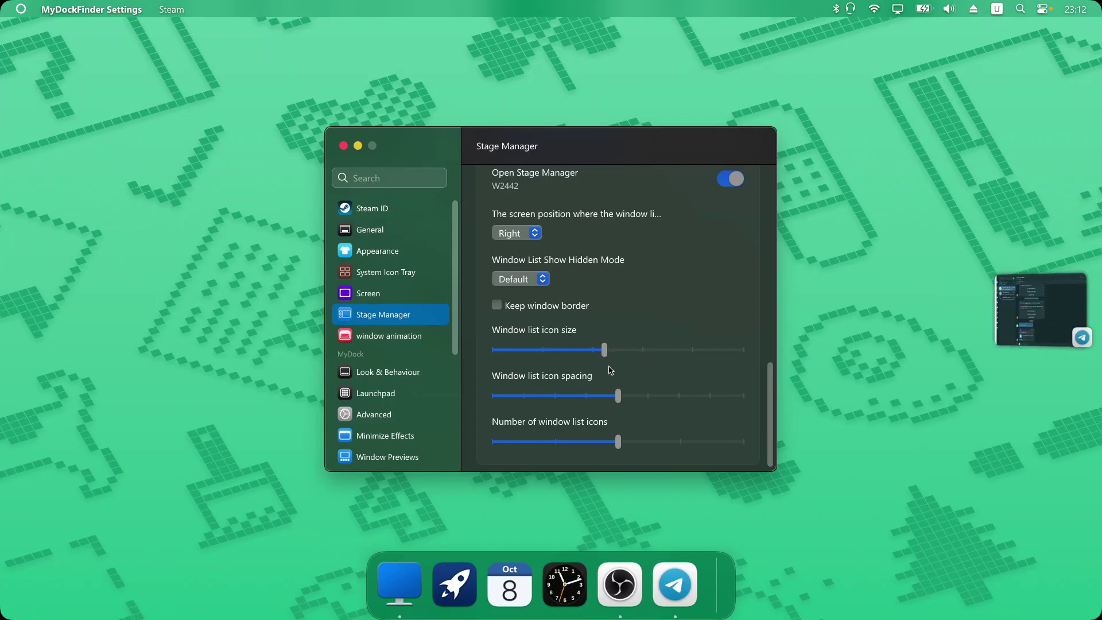
{"action": "mouse_move", "coordinate": [618, 396]}
{"action": "left_mouse_down"}
{"action": "mouse_move", "coordinate": [545, 397]}
{"action": "mouse_move", "coordinate": [669, 404]}
{"action": "mouse_move", "coordinate": [572, 398]}
{"action": "mouse_move", "coordinate": [616, 398]}
{"action": "left_mouse_up"}
{"action": "scroll", "coordinate": [608, 301], "scroll_direction": "up", "scroll_amount": 3}
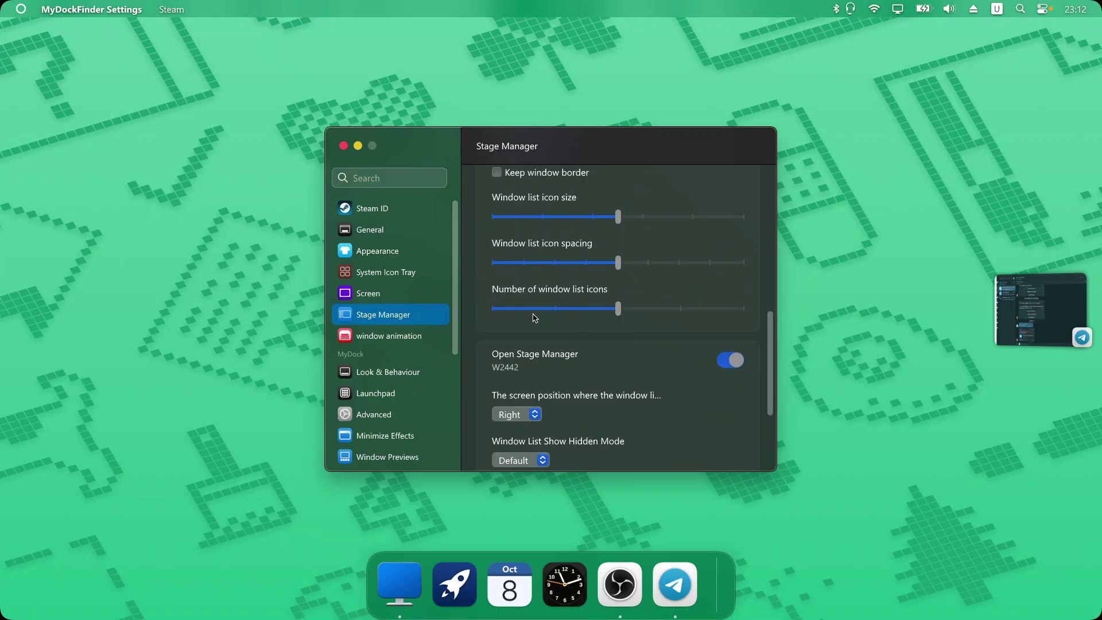
Step: Open the window animation settings and preview the second through fifth opening effects
{"action": "left_click", "coordinate": [410, 337]}
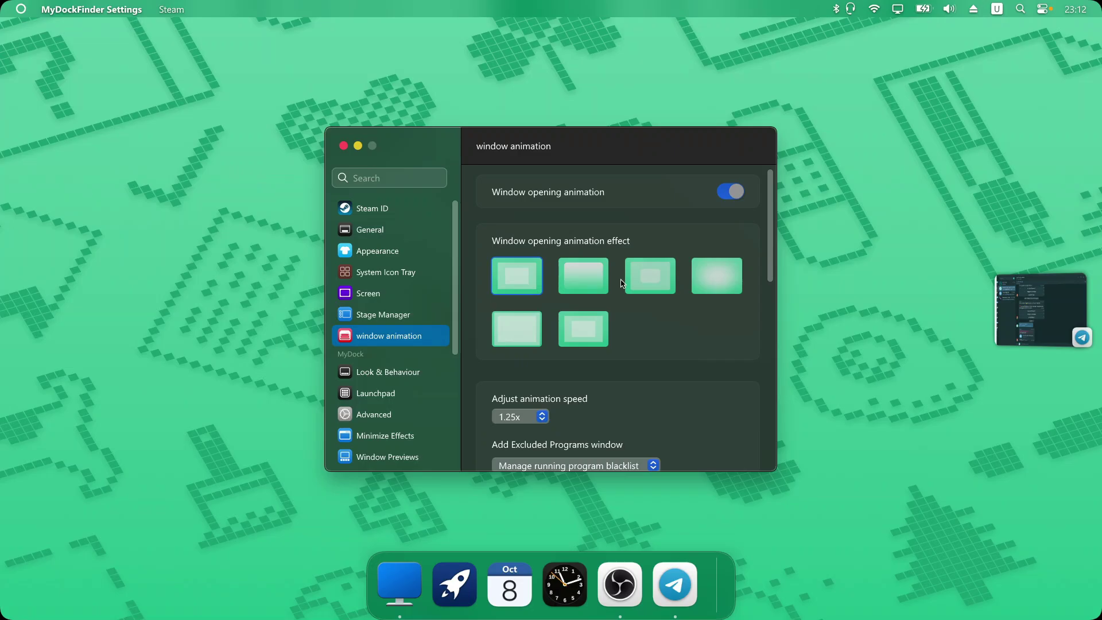
{"action": "scroll", "coordinate": [621, 282], "scroll_direction": "down", "scroll_amount": 5}
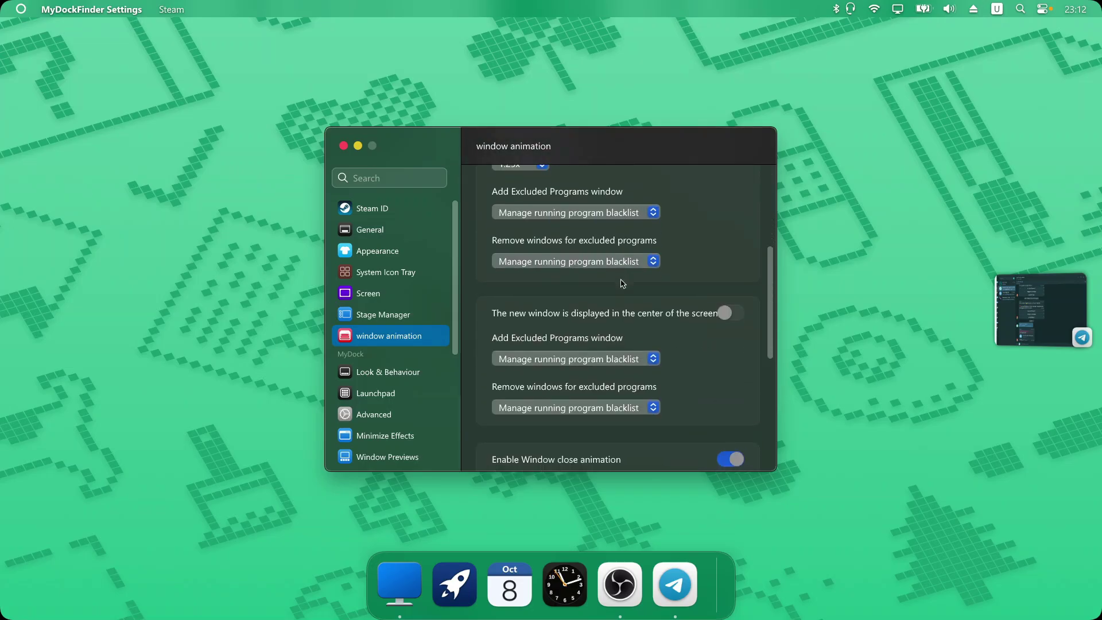
{"action": "scroll", "coordinate": [669, 313], "scroll_direction": "up", "scroll_amount": 1}
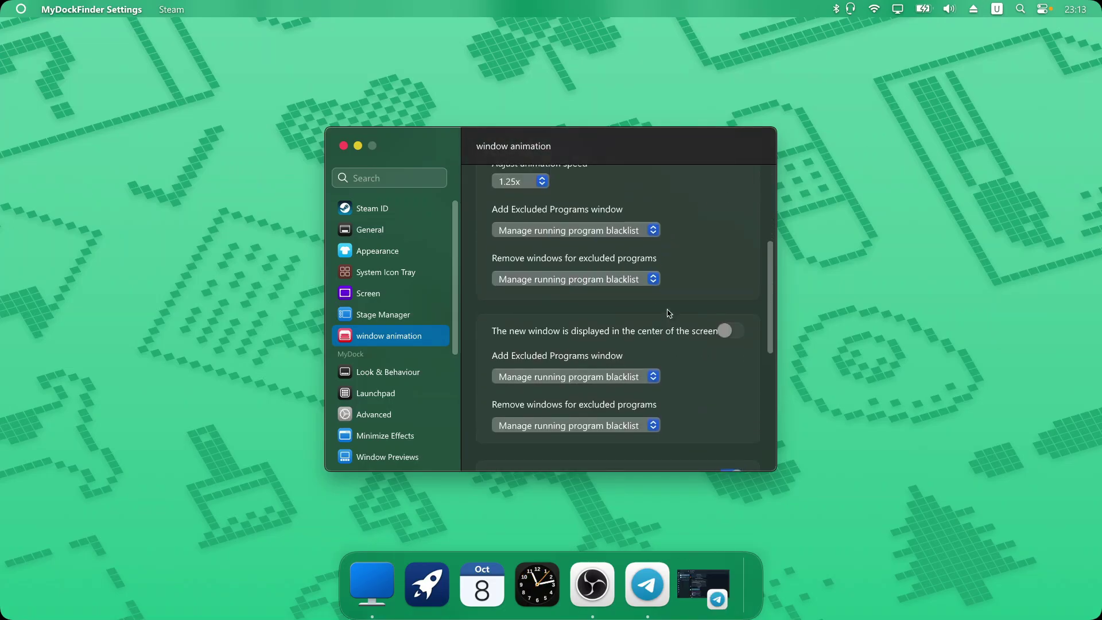
{"action": "scroll", "coordinate": [669, 312], "scroll_direction": "up", "scroll_amount": 4}
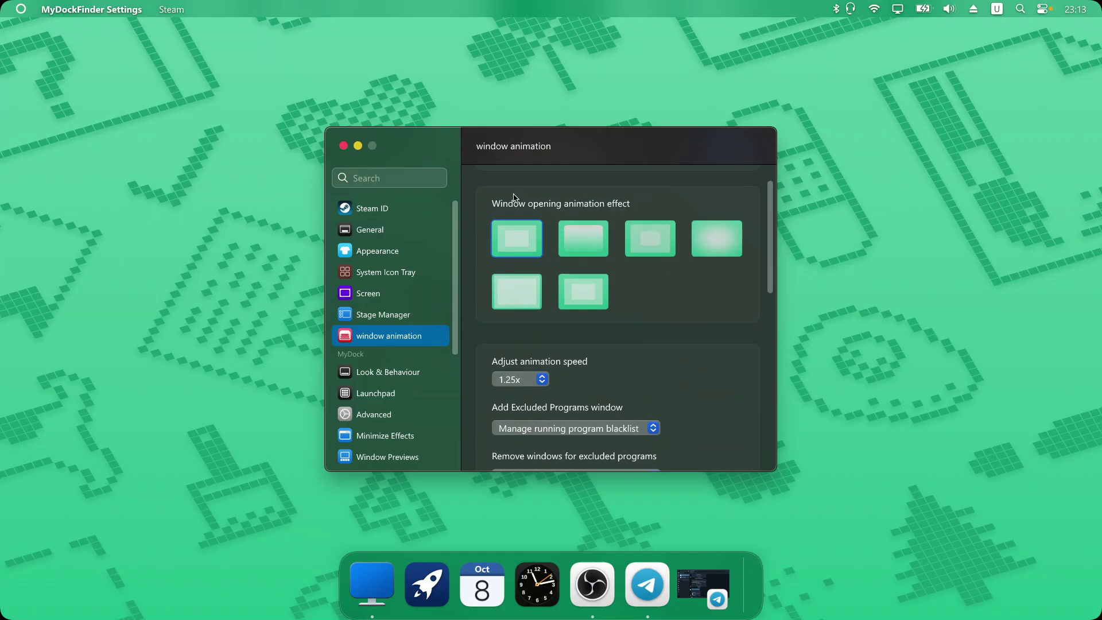
{"action": "left_click", "coordinate": [578, 235]}
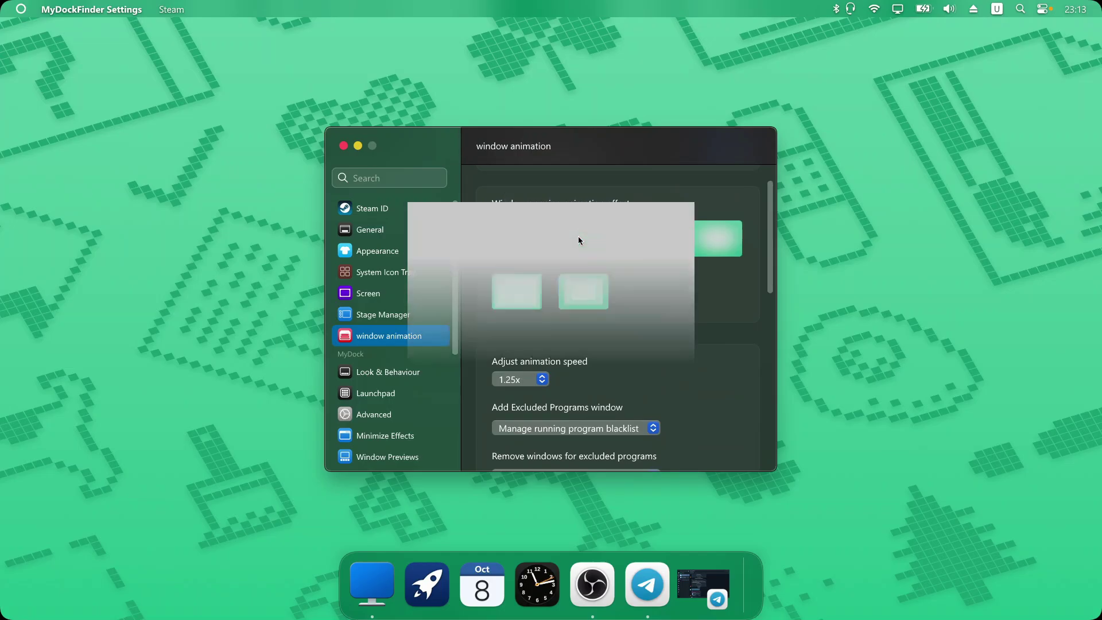
{"action": "left_click", "coordinate": [657, 236]}
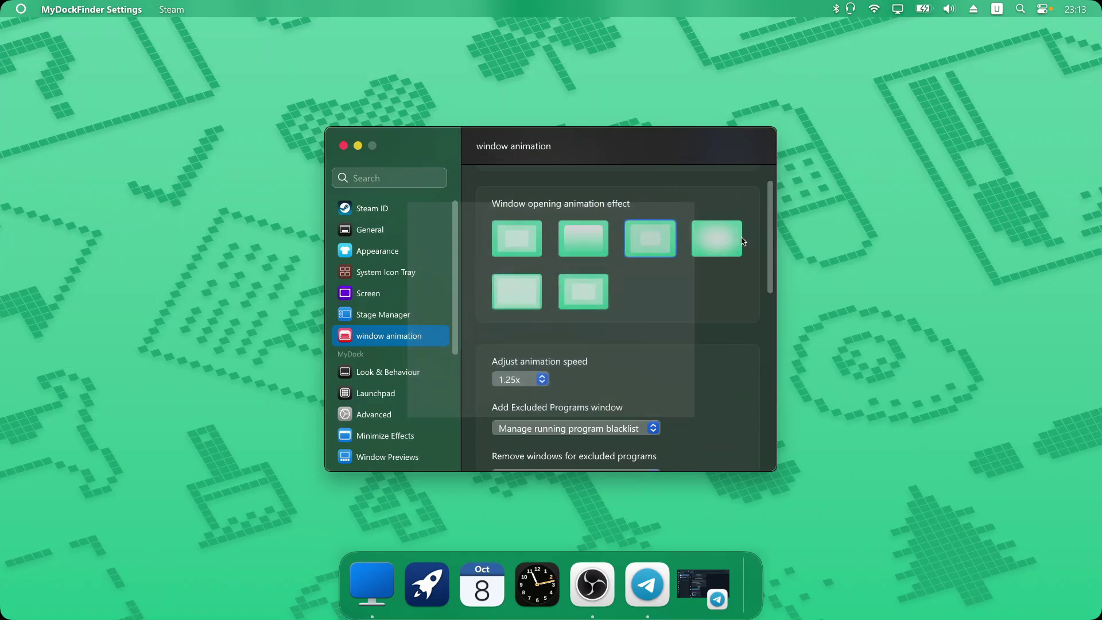
{"action": "left_click", "coordinate": [714, 236]}
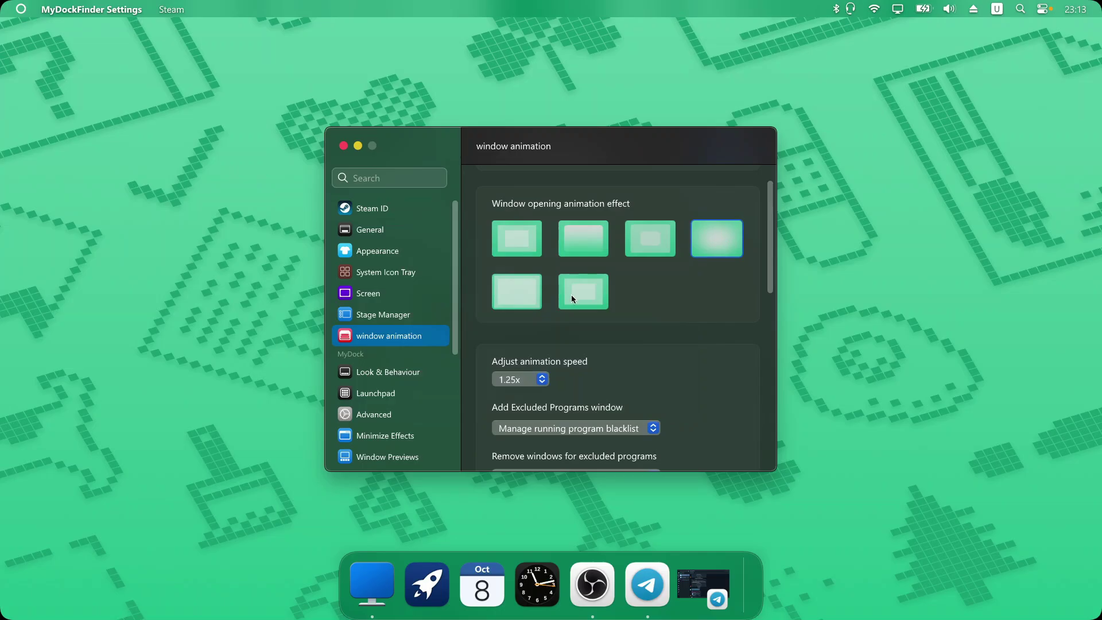
{"action": "left_click", "coordinate": [525, 293]}
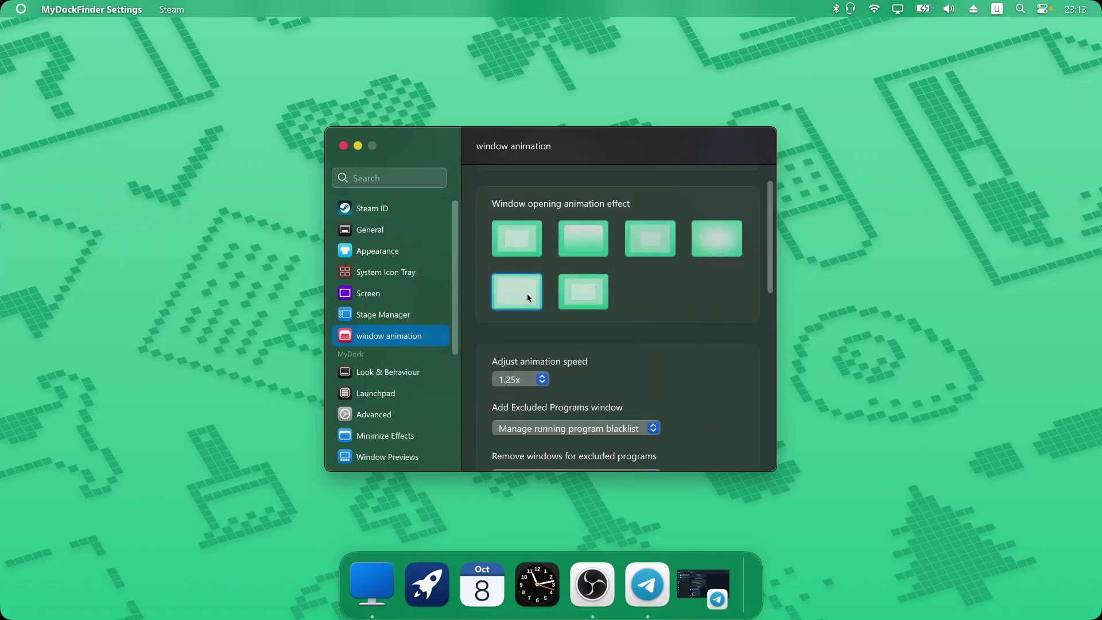
Step: Cycle back through the opening effects and choose the fourth one
{"action": "left_click", "coordinate": [532, 236]}
{"action": "left_click", "coordinate": [591, 243]}
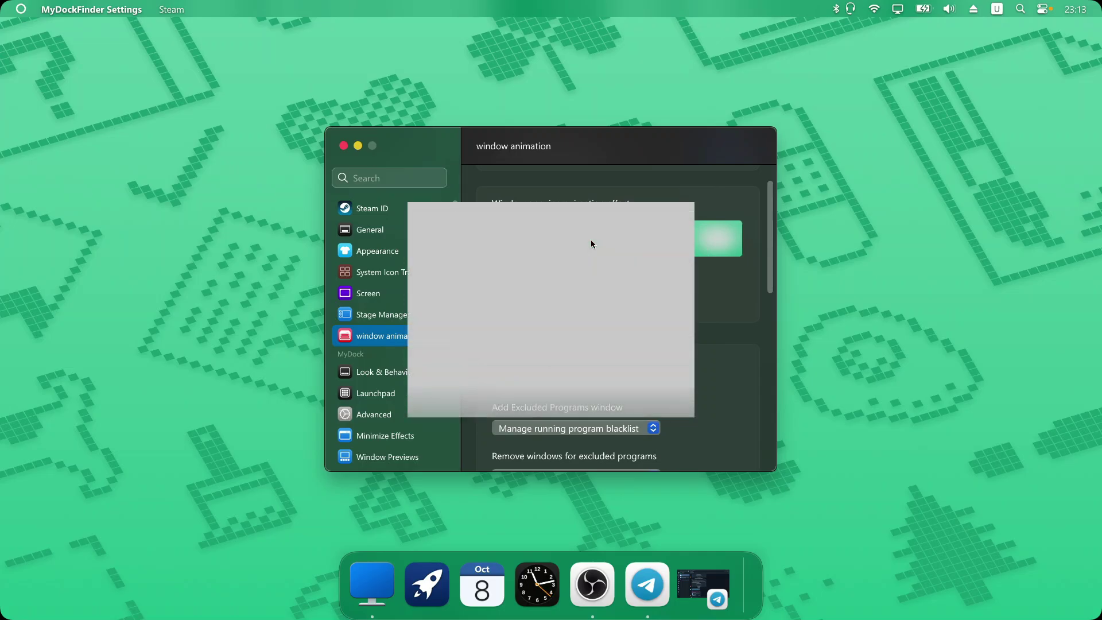
{"action": "left_click", "coordinate": [667, 251]}
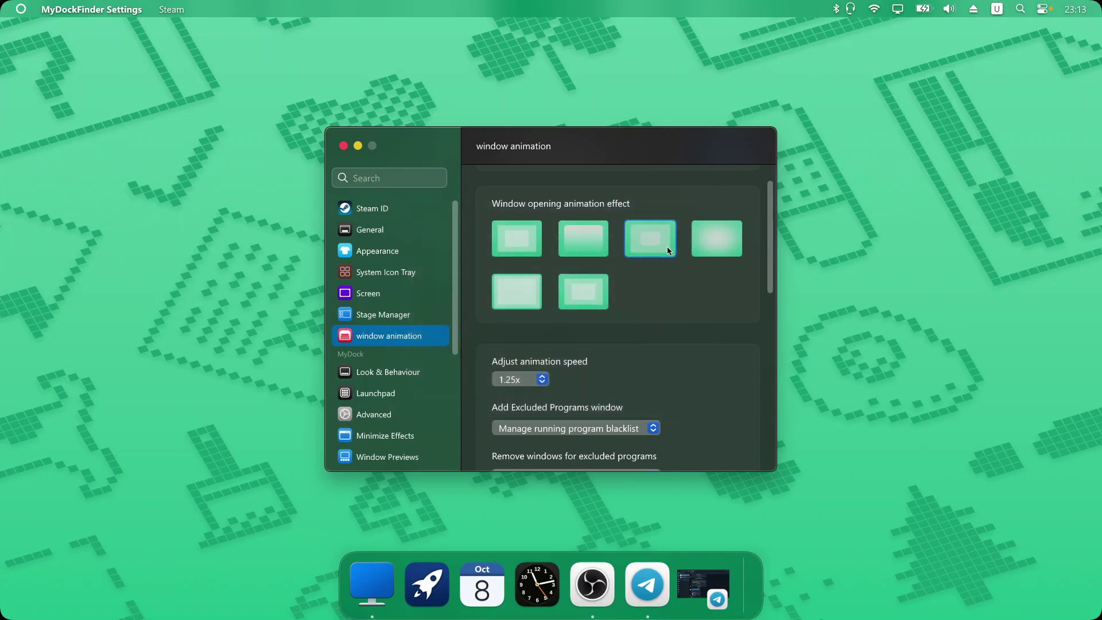
{"action": "left_click", "coordinate": [707, 239]}
{"action": "left_click", "coordinate": [697, 237]}
Step: Keep the window animation speed at 1.25x
{"action": "scroll", "coordinate": [697, 236], "scroll_direction": "down", "scroll_amount": 5}
{"action": "scroll", "coordinate": [679, 235], "scroll_direction": "up", "scroll_amount": 3}
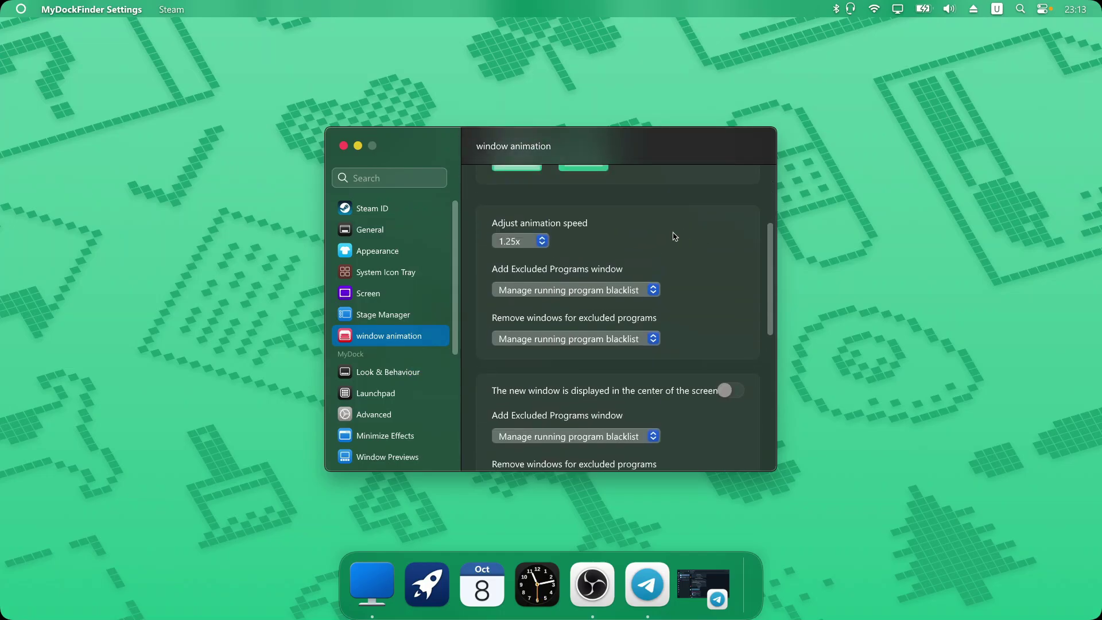
{"action": "left_click", "coordinate": [542, 241]}
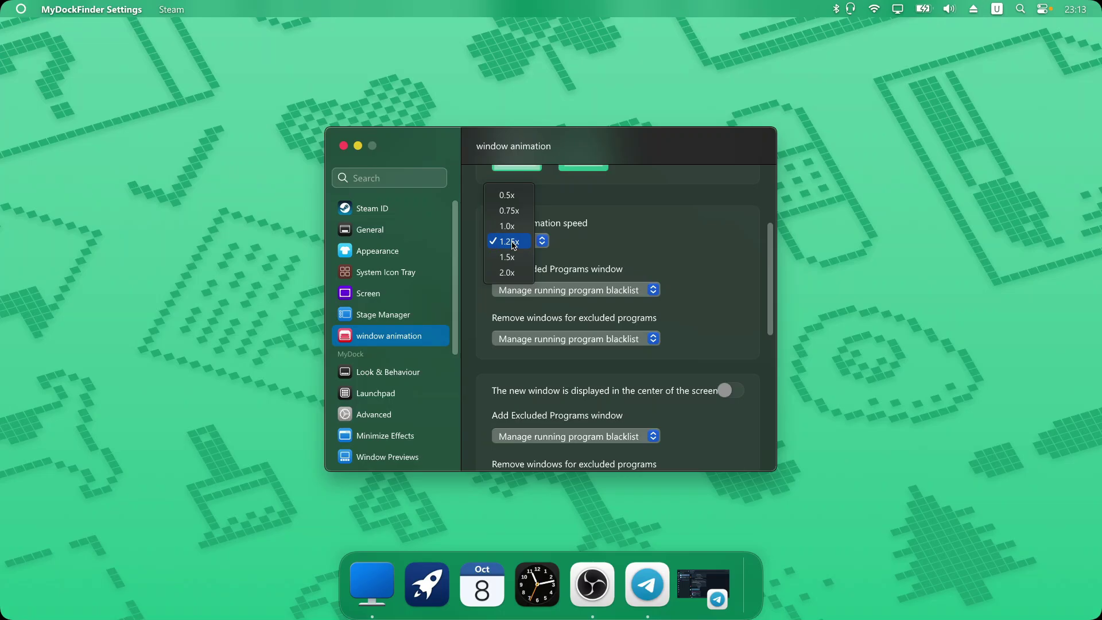
{"action": "left_click", "coordinate": [513, 243]}
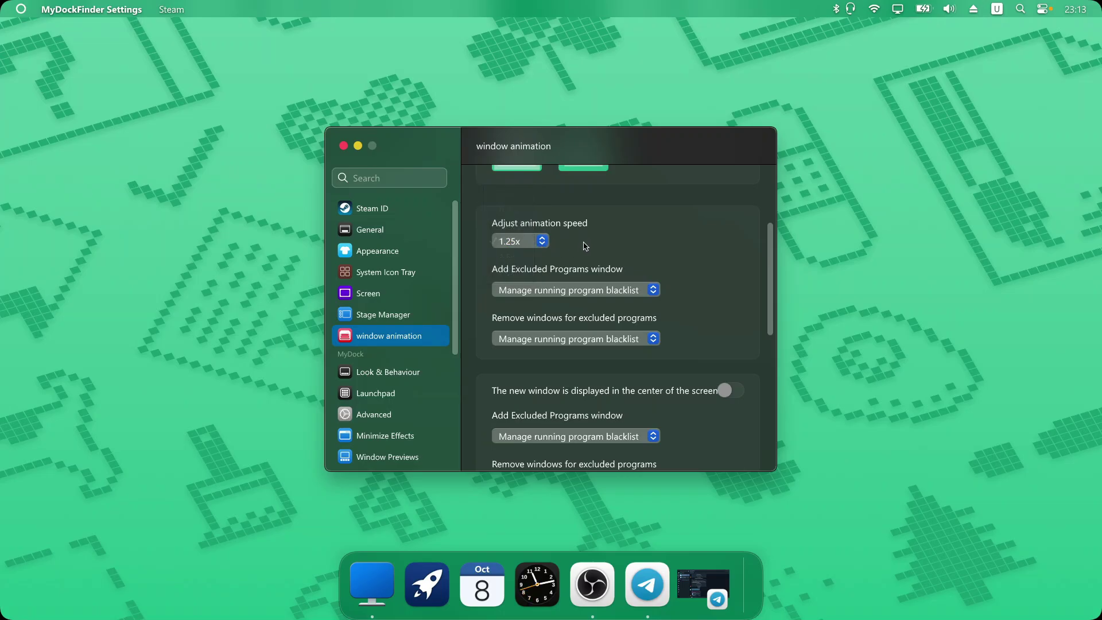
{"action": "left_click", "coordinate": [655, 295]}
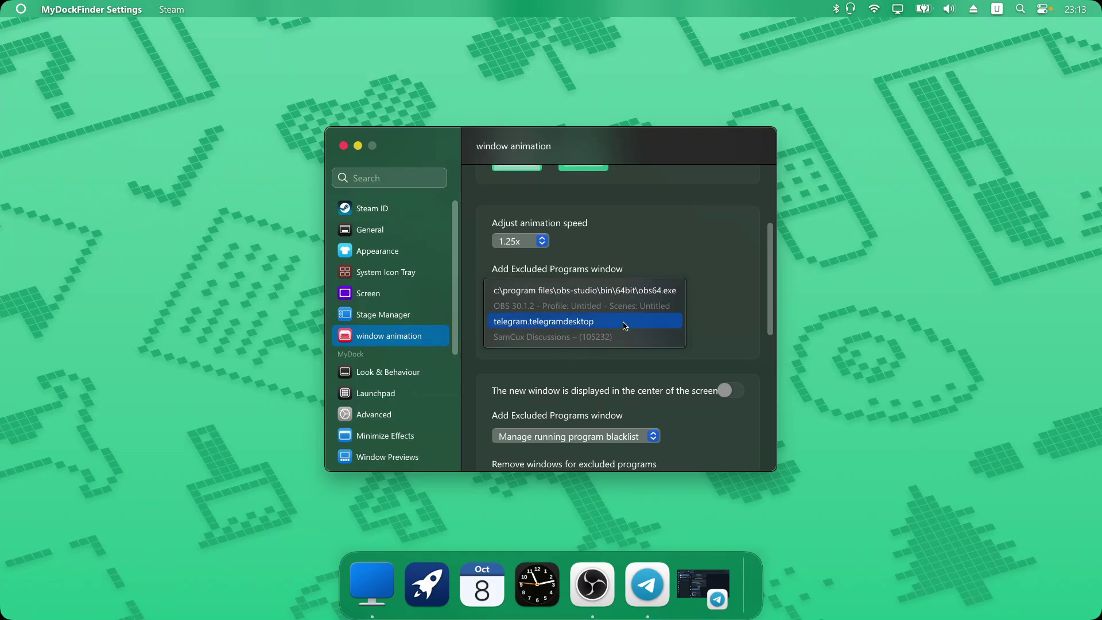
{"action": "left_click", "coordinate": [726, 299]}
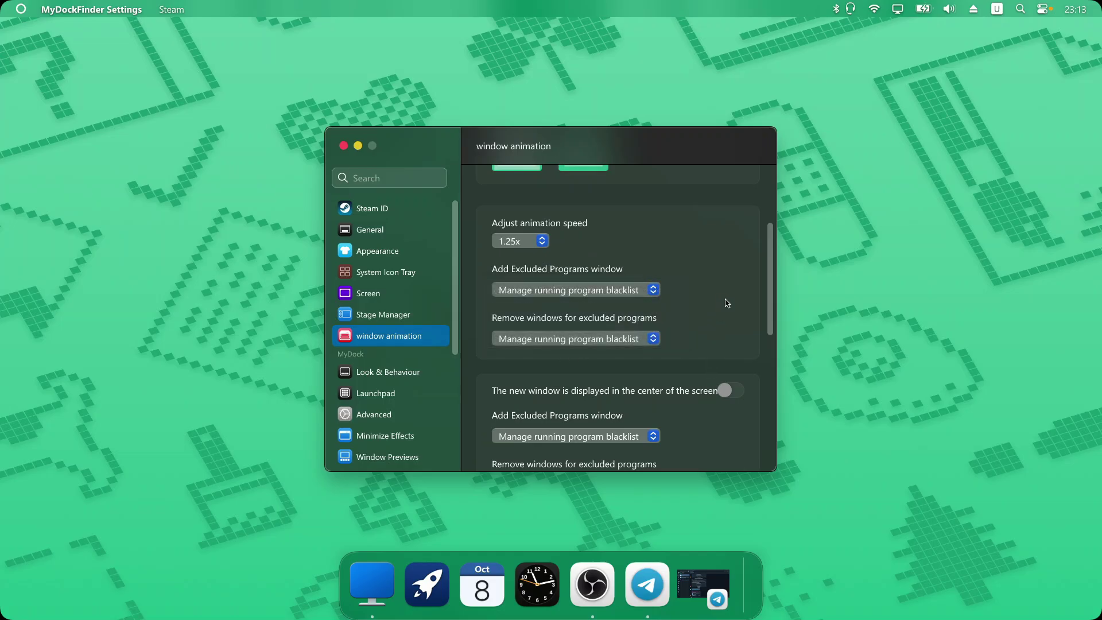
{"action": "mouse_move", "coordinate": [740, 580]}
{"action": "left_click", "coordinate": [739, 433]}
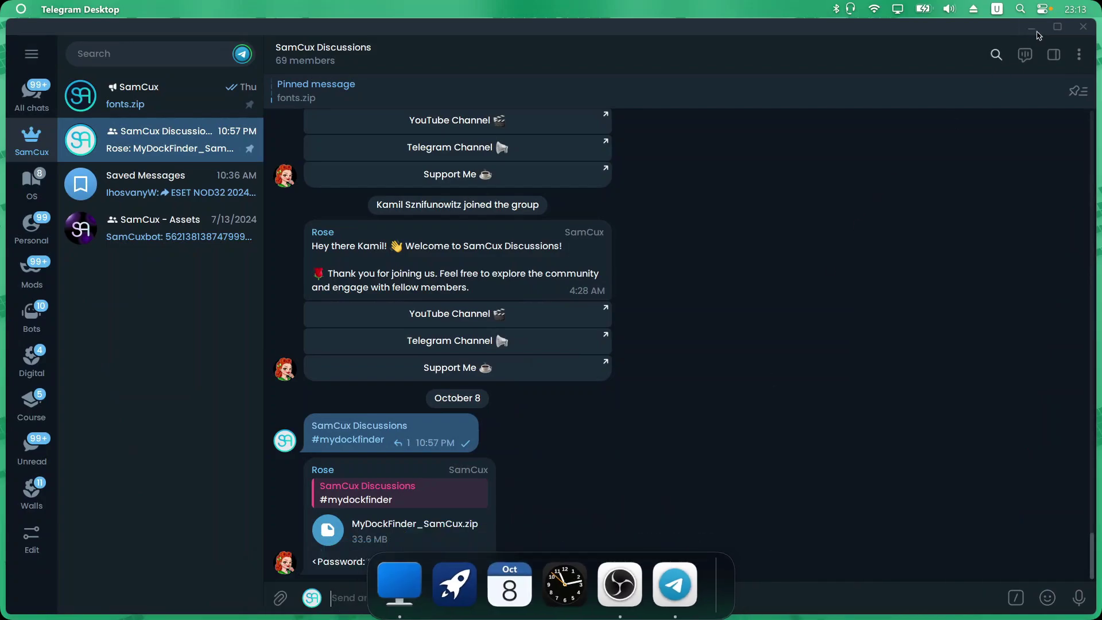
{"action": "left_click", "coordinate": [1032, 29]}
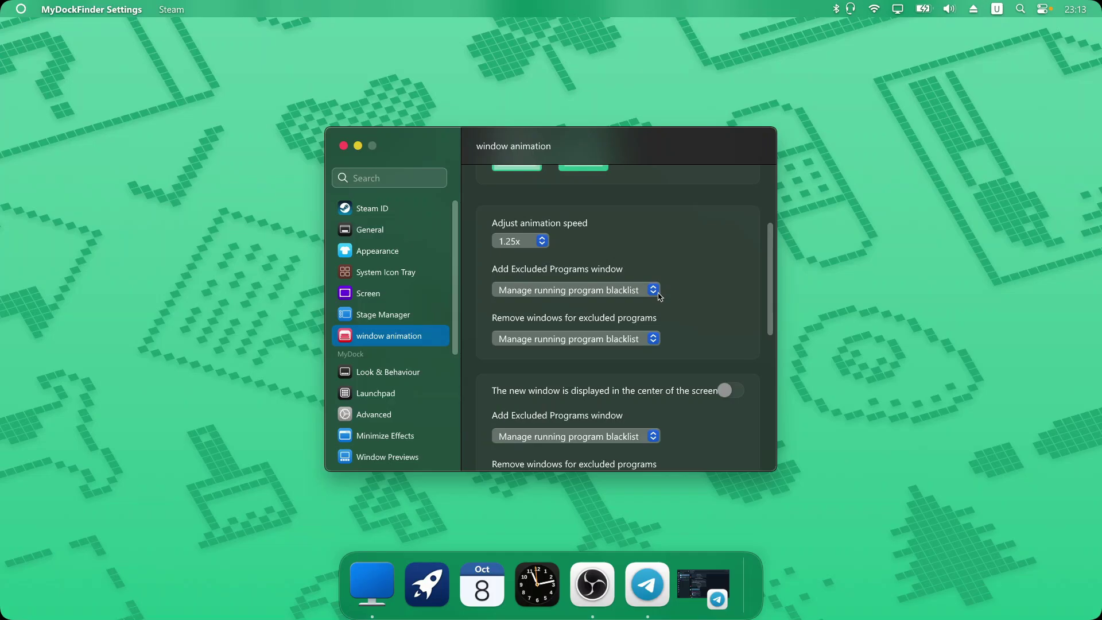
{"action": "scroll", "coordinate": [660, 296], "scroll_direction": "down", "scroll_amount": 10}
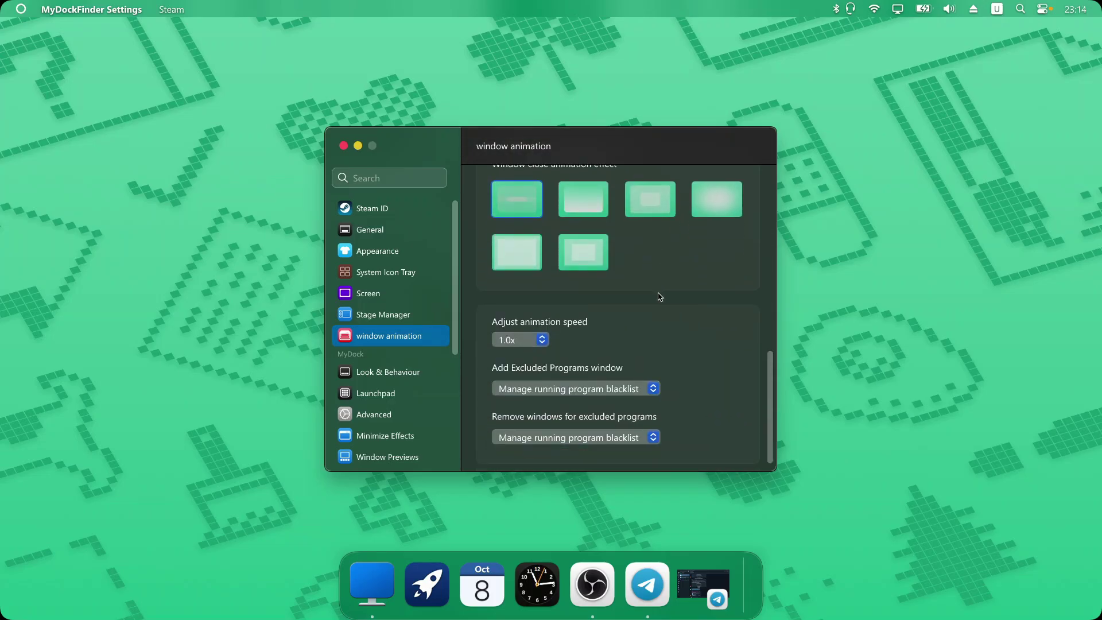
Step: Keep the window close animation on with the first close effect after previewing the third
{"action": "scroll", "coordinate": [678, 274], "scroll_direction": "up", "scroll_amount": 3}
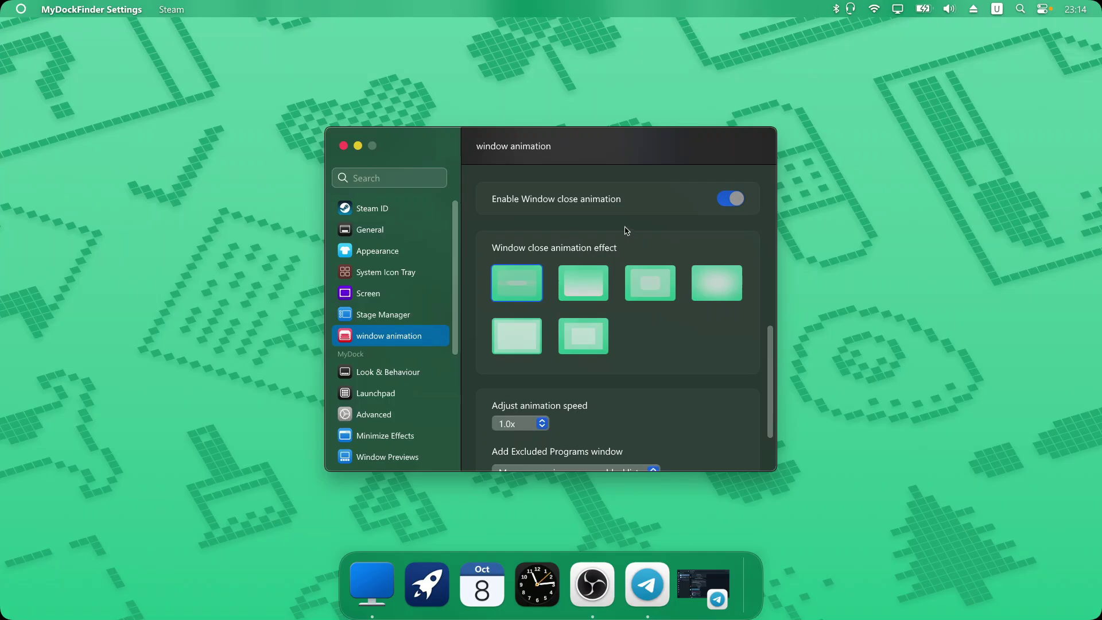
{"action": "left_click", "coordinate": [728, 206]}
{"action": "left_click", "coordinate": [727, 206]}
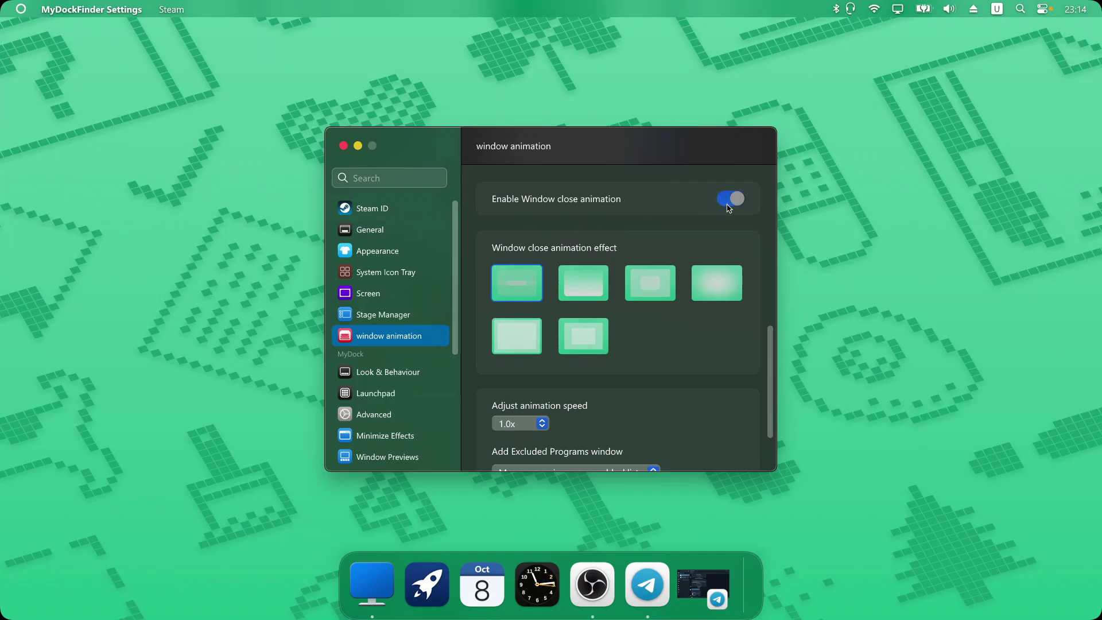
{"action": "left_click", "coordinate": [633, 275]}
{"action": "left_click", "coordinate": [532, 287]}
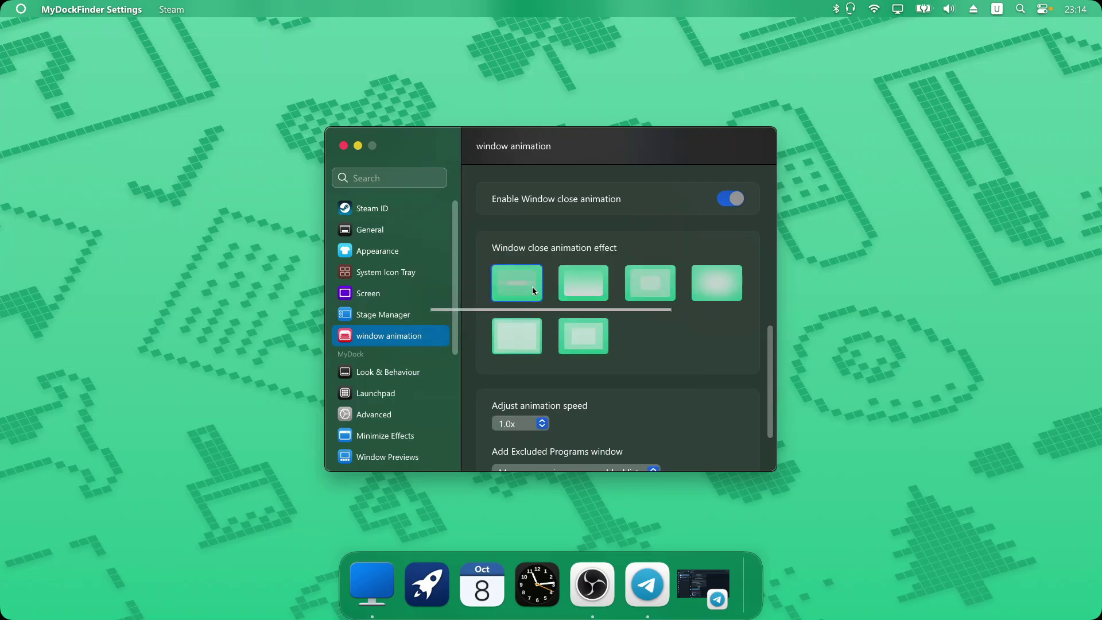
{"action": "left_click", "coordinate": [514, 282]}
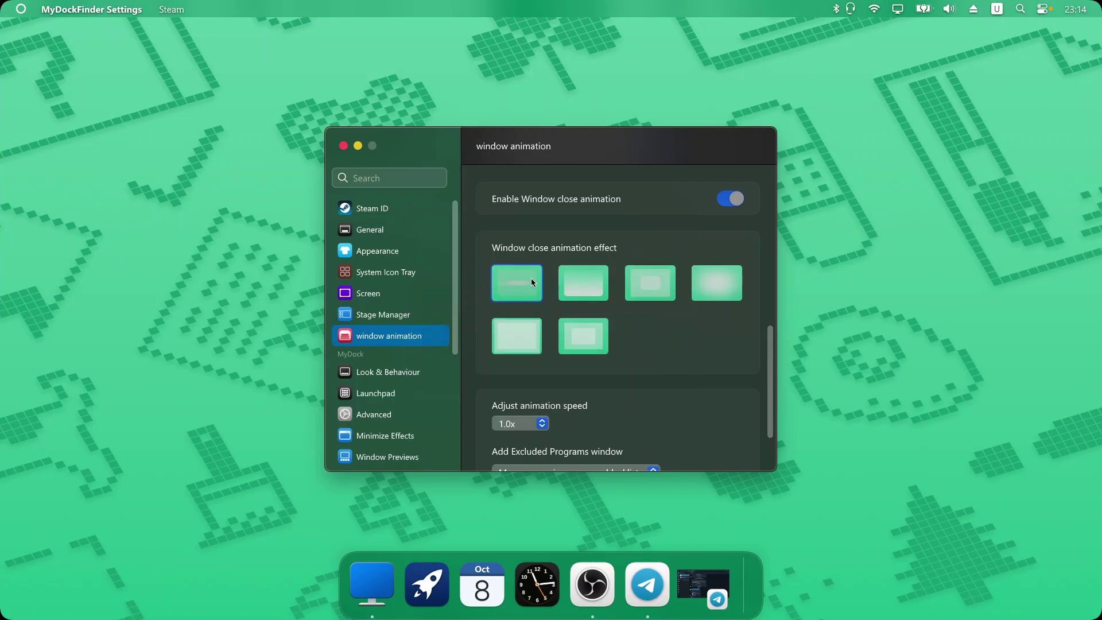
Step: Minimize the settings and open and close File Explorer twice to watch the animations
{"action": "left_click", "coordinate": [358, 145]}
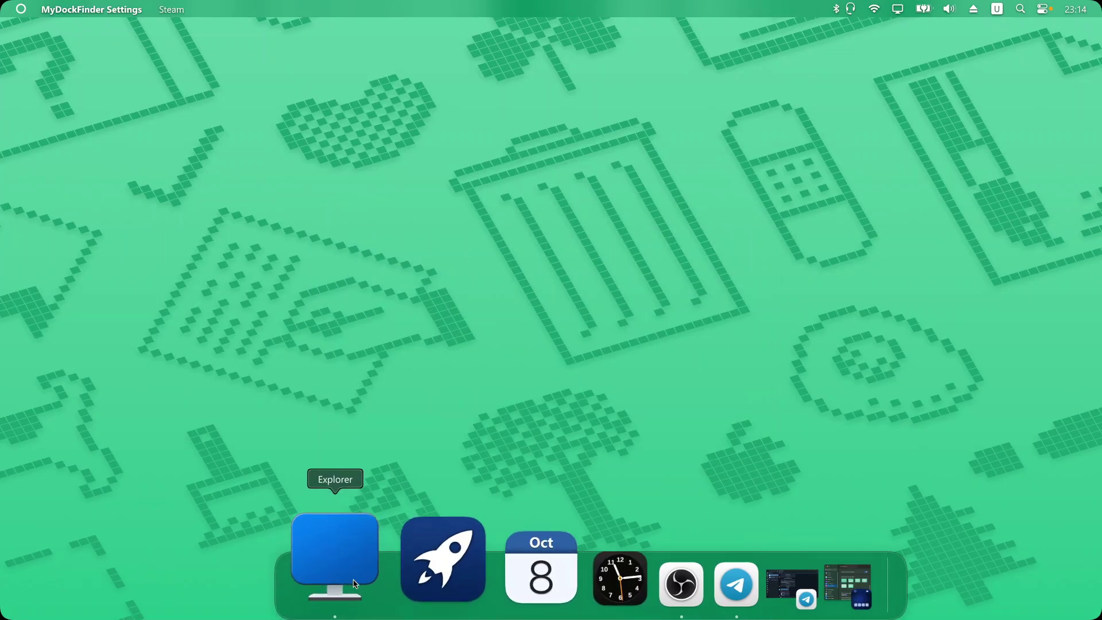
{"action": "left_click", "coordinate": [355, 583]}
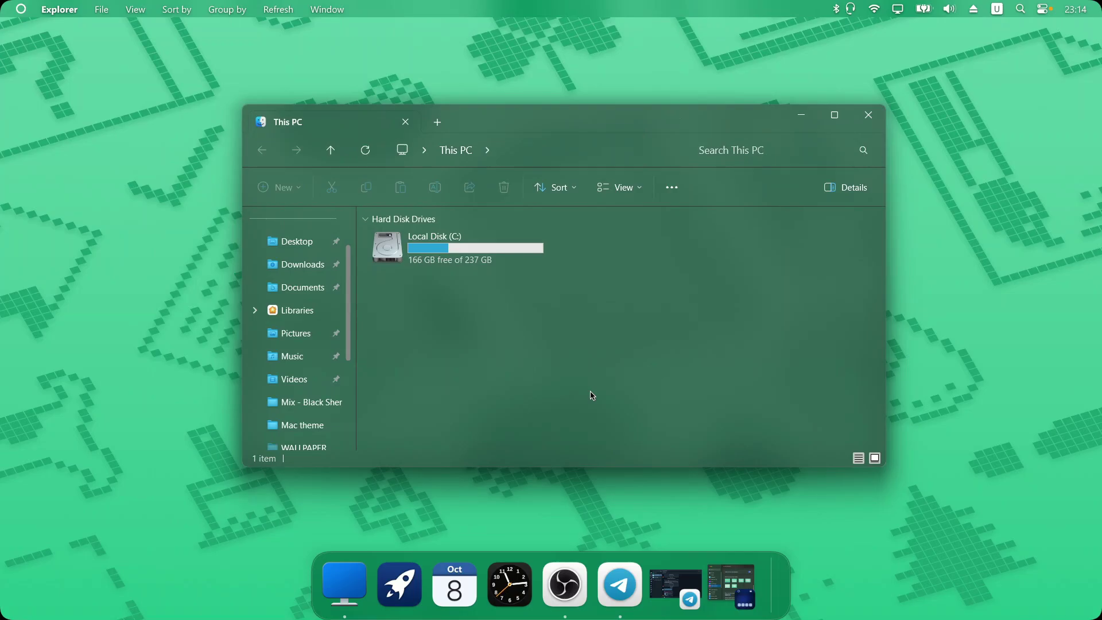
{"action": "left_click", "coordinate": [877, 119]}
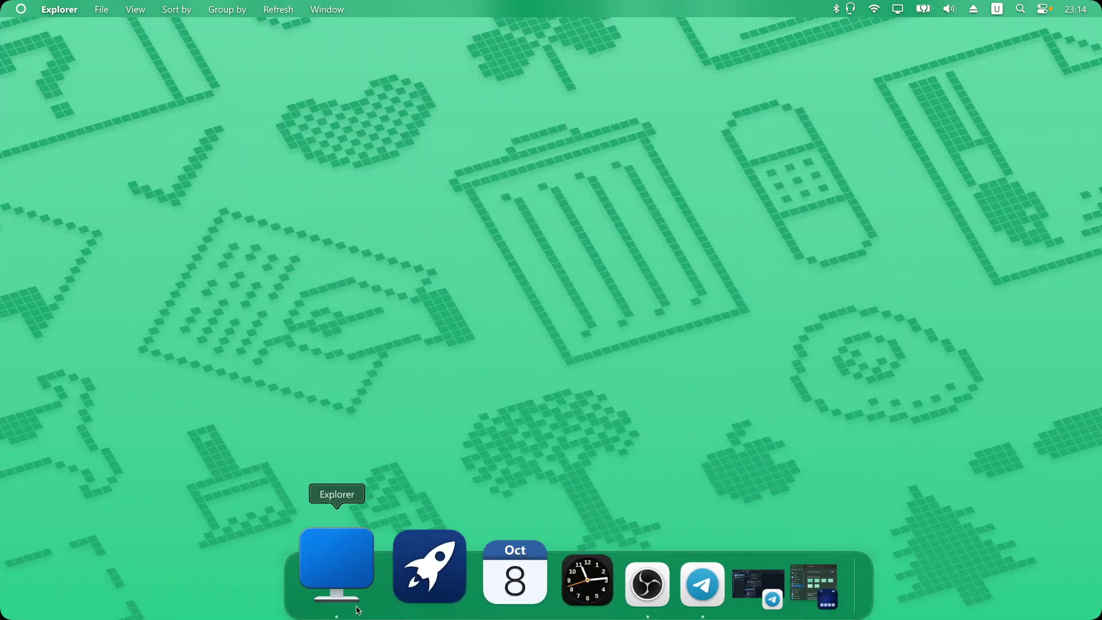
{"action": "left_click", "coordinate": [345, 565]}
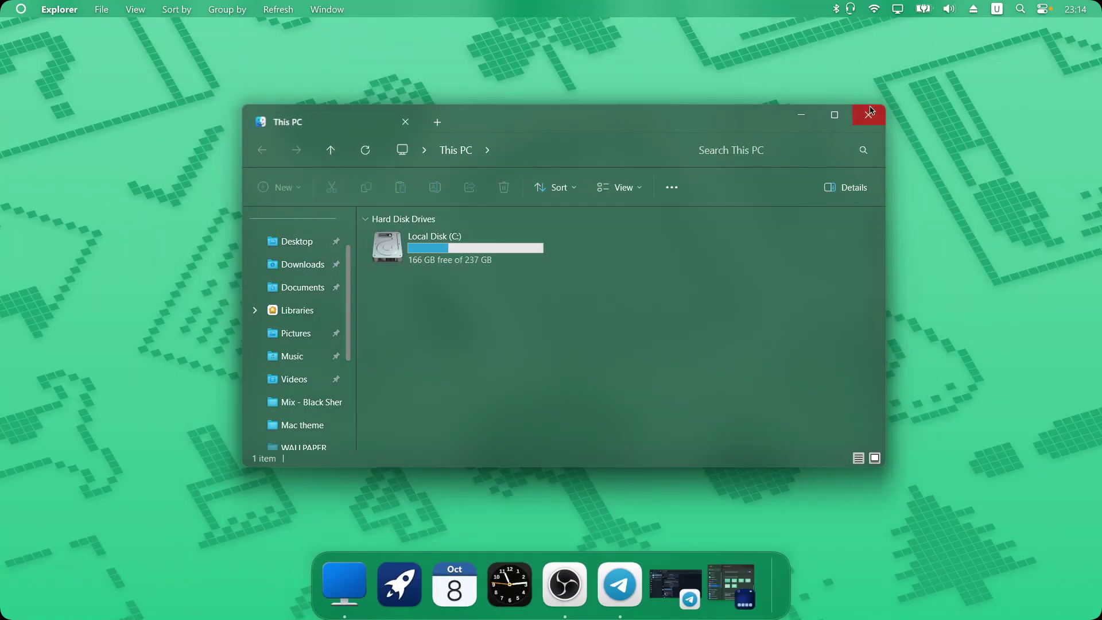
{"action": "left_click", "coordinate": [869, 113]}
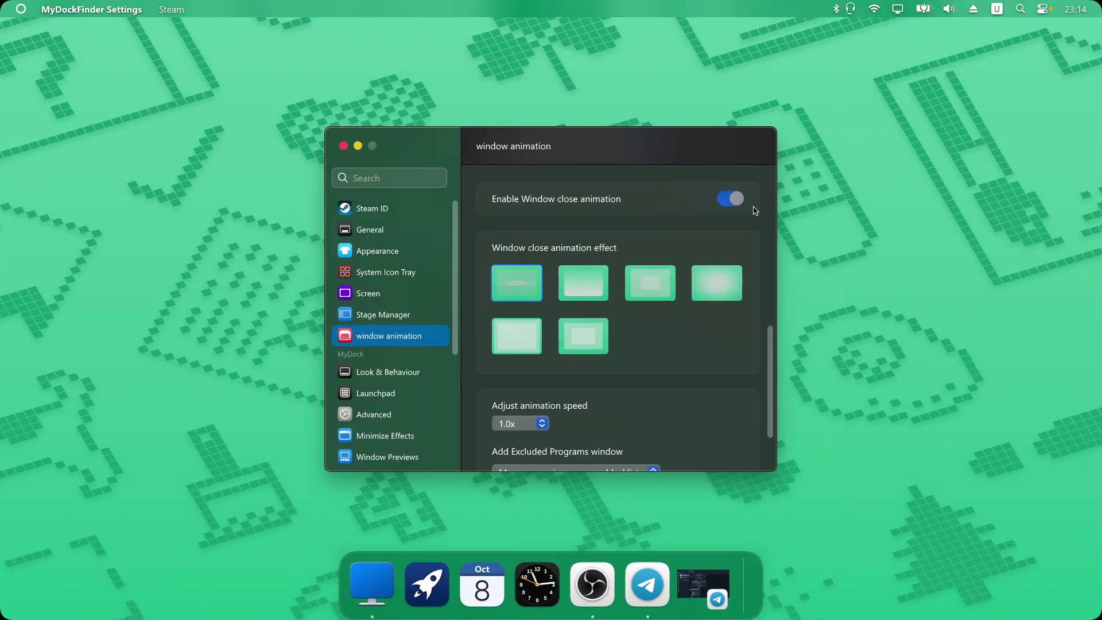
{"action": "scroll", "coordinate": [655, 400], "scroll_direction": "down", "scroll_amount": 3}
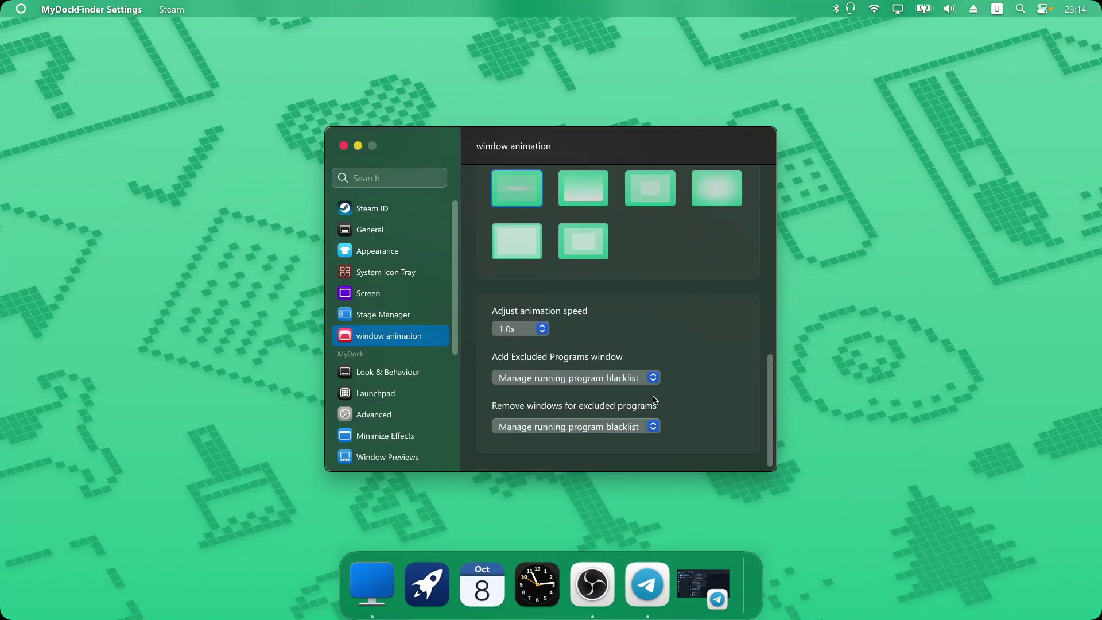
Step: In Look & Behaviour, try the illumination icon effect, then switch to Select and light
{"action": "left_click", "coordinate": [378, 373]}
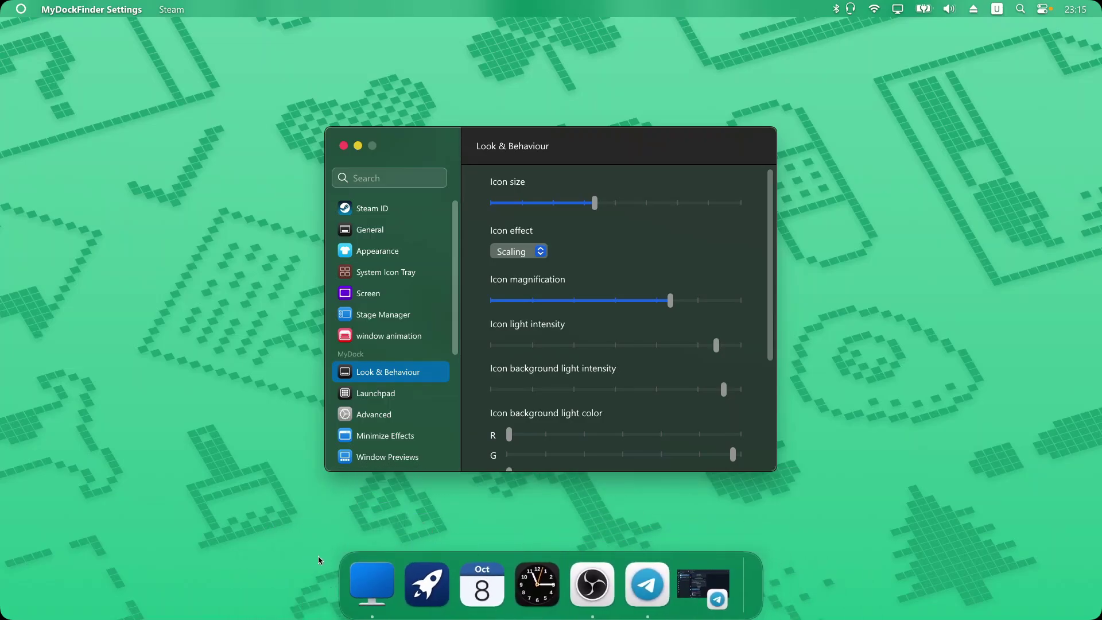
{"action": "left_click", "coordinate": [545, 250]}
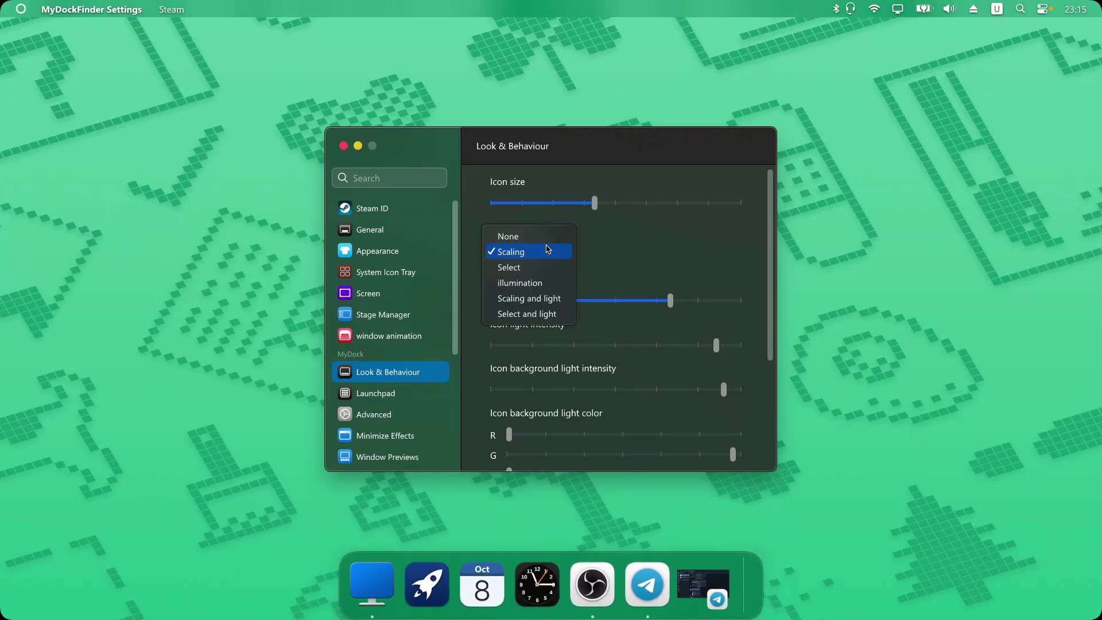
{"action": "left_click", "coordinate": [532, 284]}
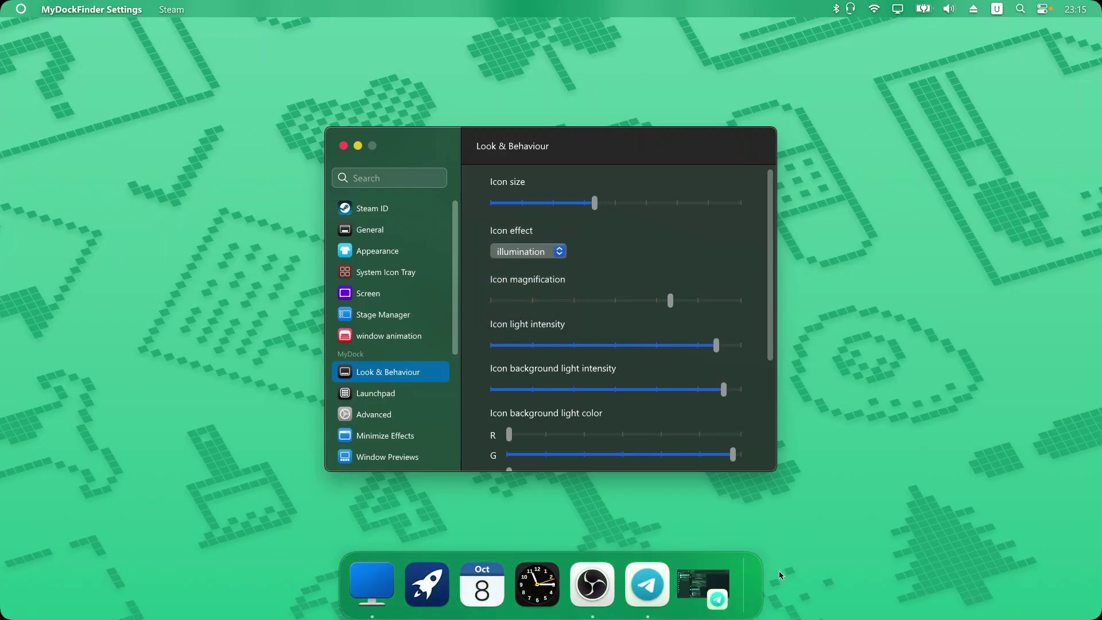
{"action": "left_click", "coordinate": [559, 253]}
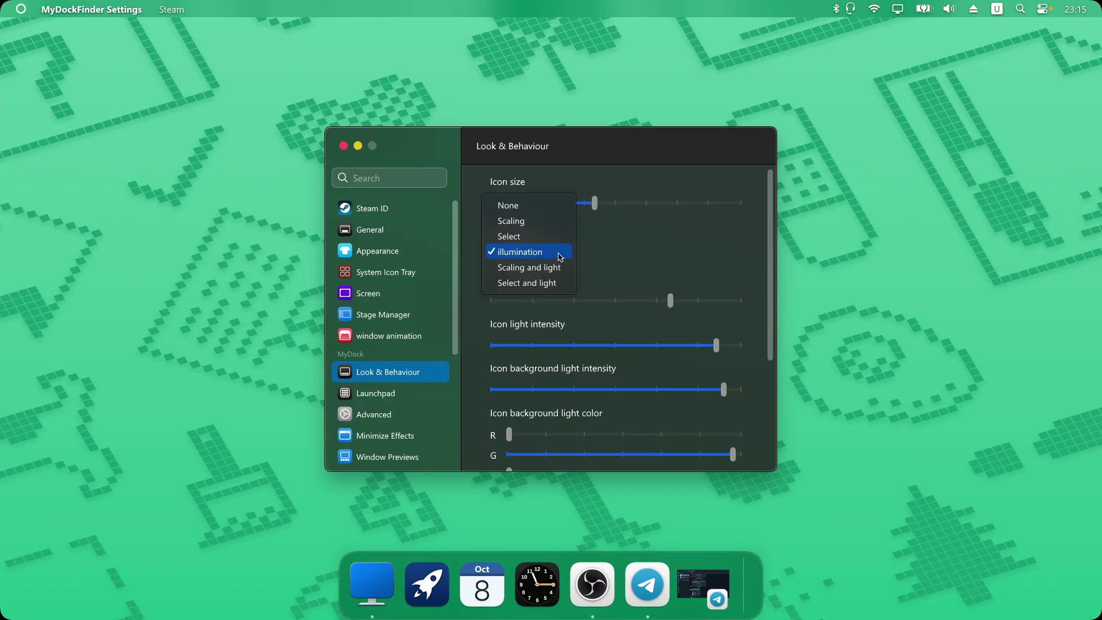
{"action": "left_click", "coordinate": [527, 284]}
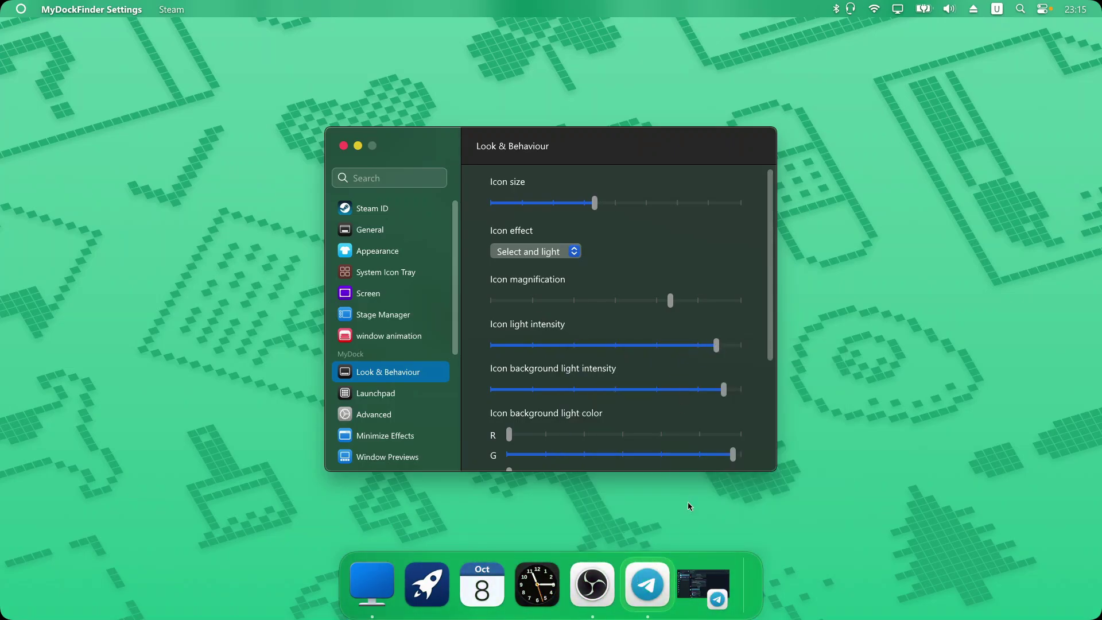
Step: Lower icon light intensity to 45 and icon background light intensity to about half
{"action": "left_click_drag", "start_coordinate": [714, 346], "coordinate": [605, 348]}
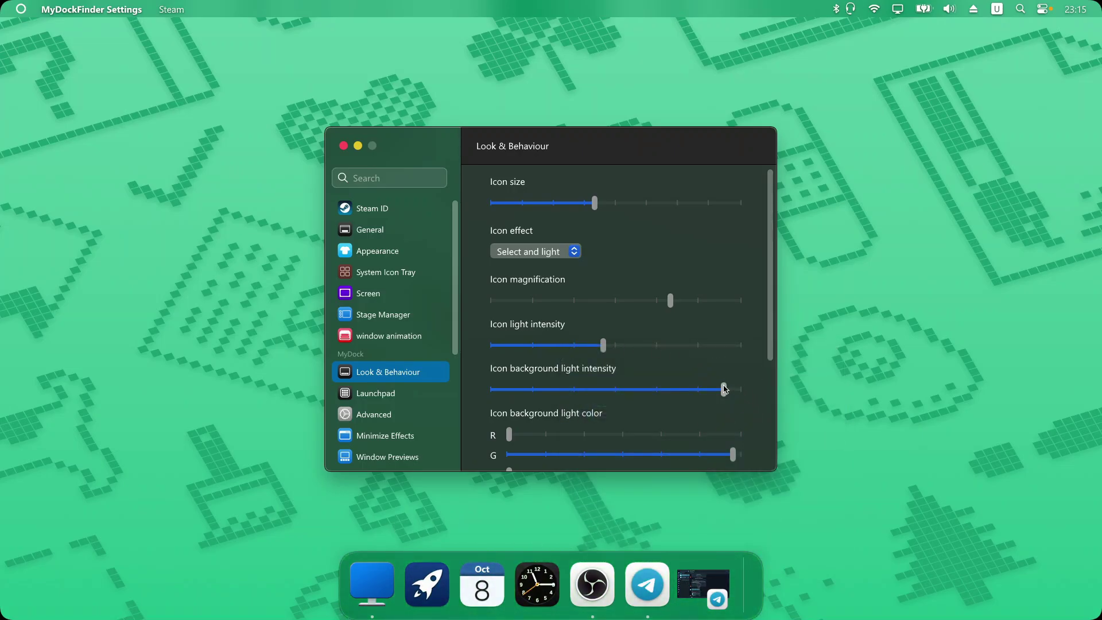
{"action": "left_click_drag", "start_coordinate": [724, 389], "coordinate": [635, 394]}
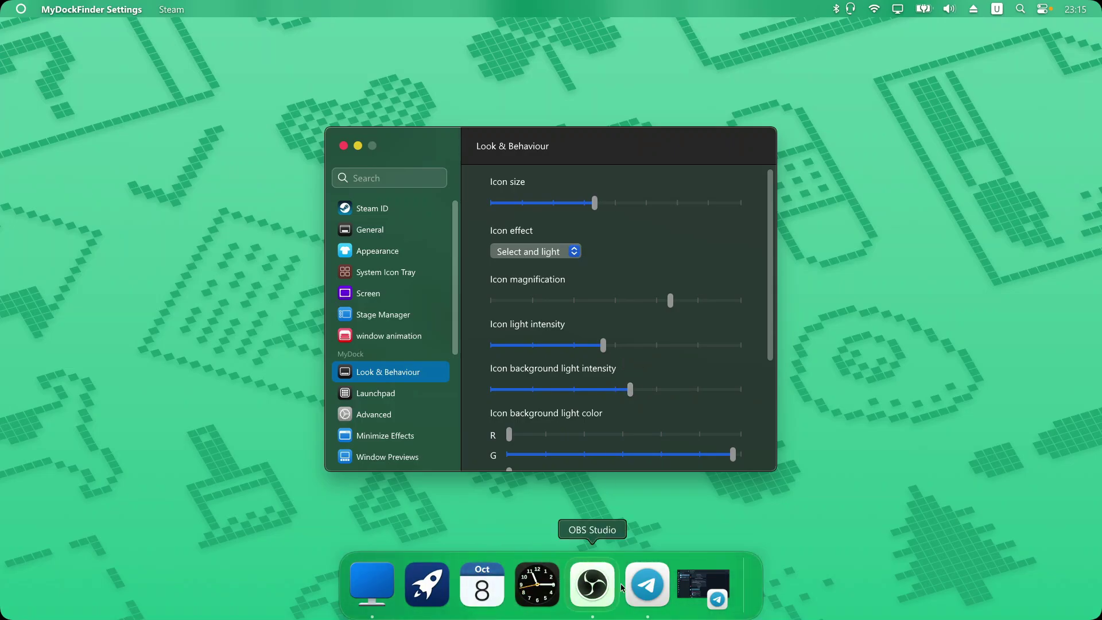
{"action": "mouse_move", "coordinate": [711, 596]}
{"action": "scroll", "coordinate": [561, 422], "scroll_direction": "down", "scroll_amount": 5}
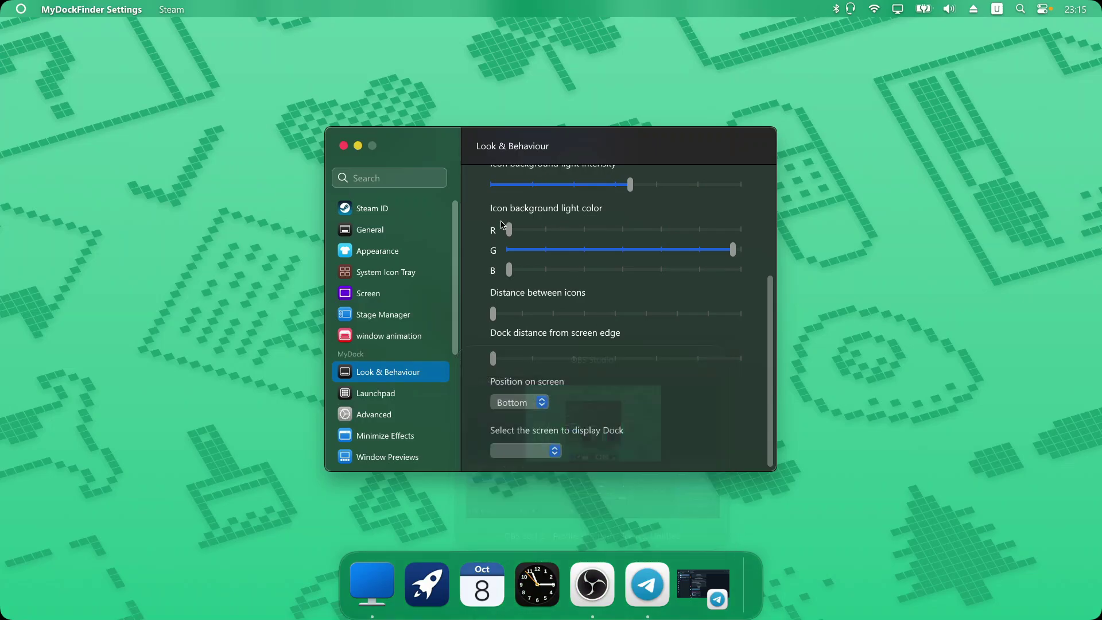
Step: Set the icon background light colour to pure green, with R and B at 0
{"action": "left_click_drag", "start_coordinate": [509, 229], "coordinate": [745, 233]}
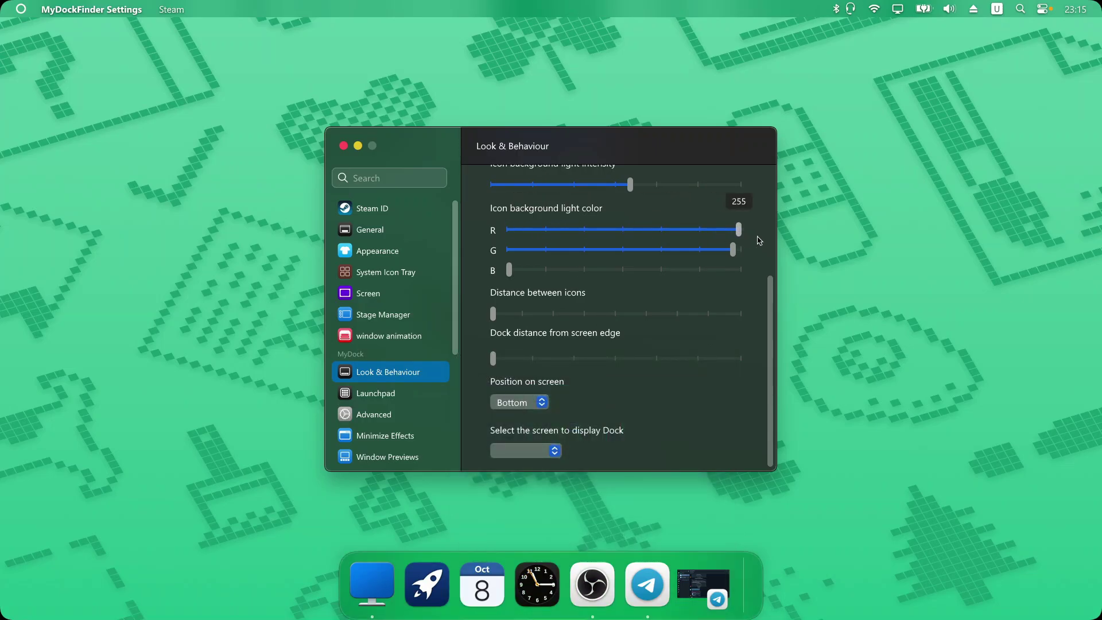
{"action": "left_click_drag", "start_coordinate": [509, 269], "coordinate": [755, 262]}
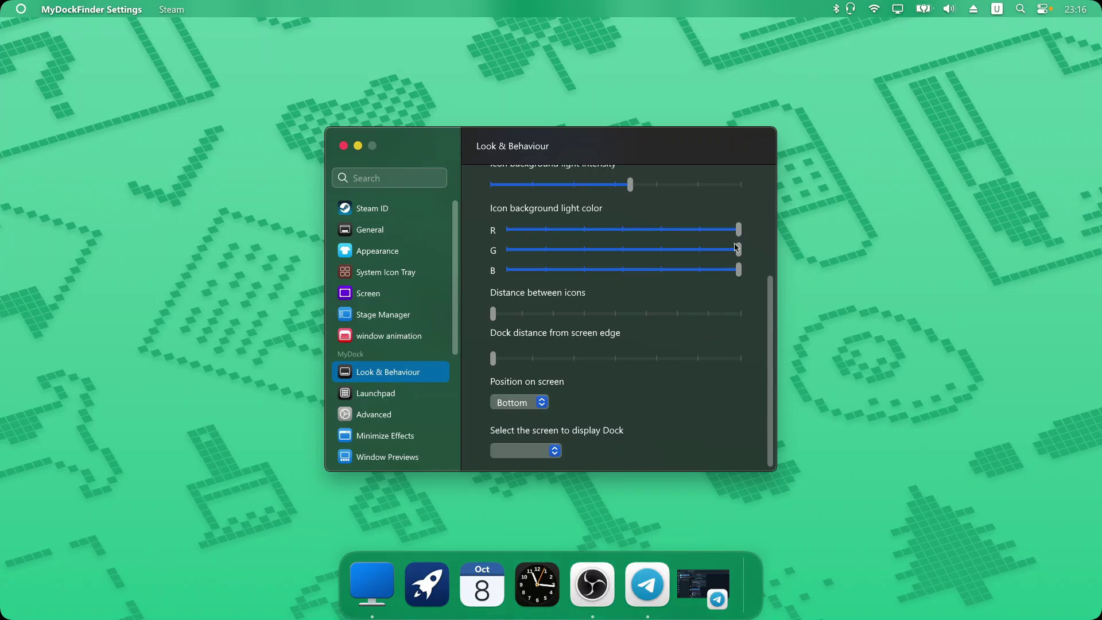
{"action": "left_click_drag", "start_coordinate": [738, 250], "coordinate": [603, 250]}
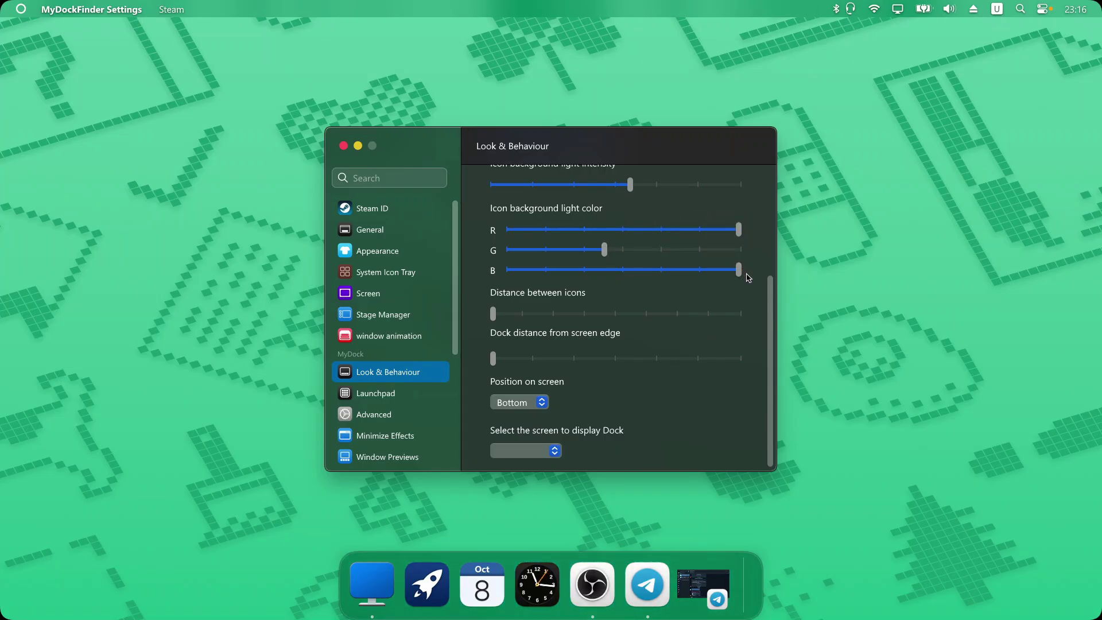
{"action": "left_click_drag", "start_coordinate": [740, 273], "coordinate": [508, 271]}
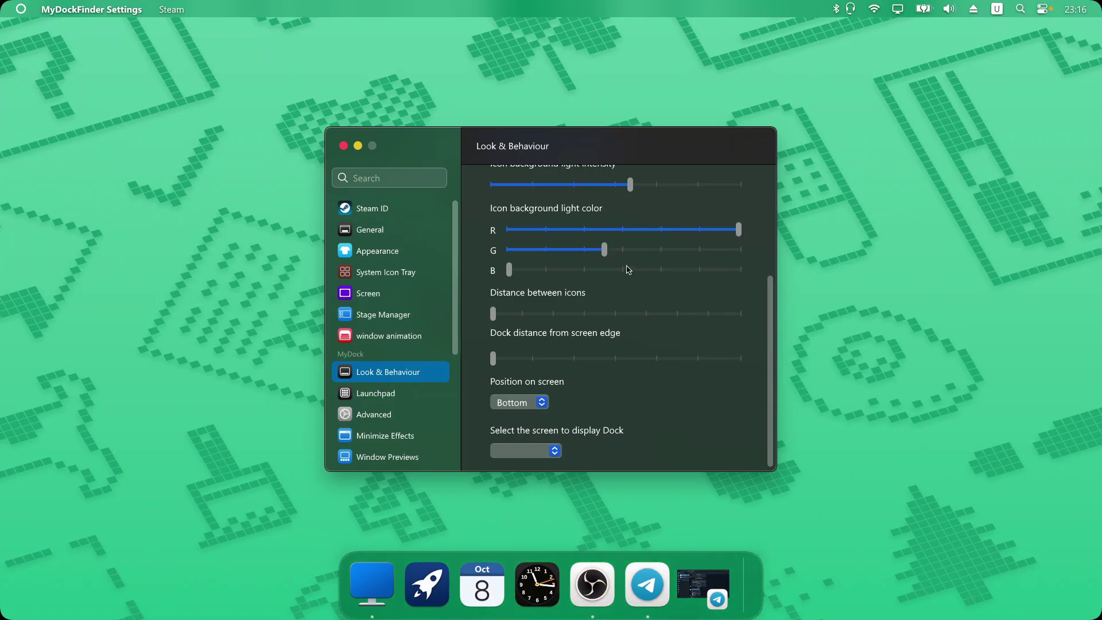
{"action": "left_click_drag", "start_coordinate": [604, 253], "coordinate": [436, 241]}
{"action": "left_click_drag", "start_coordinate": [509, 253], "coordinate": [437, 434]}
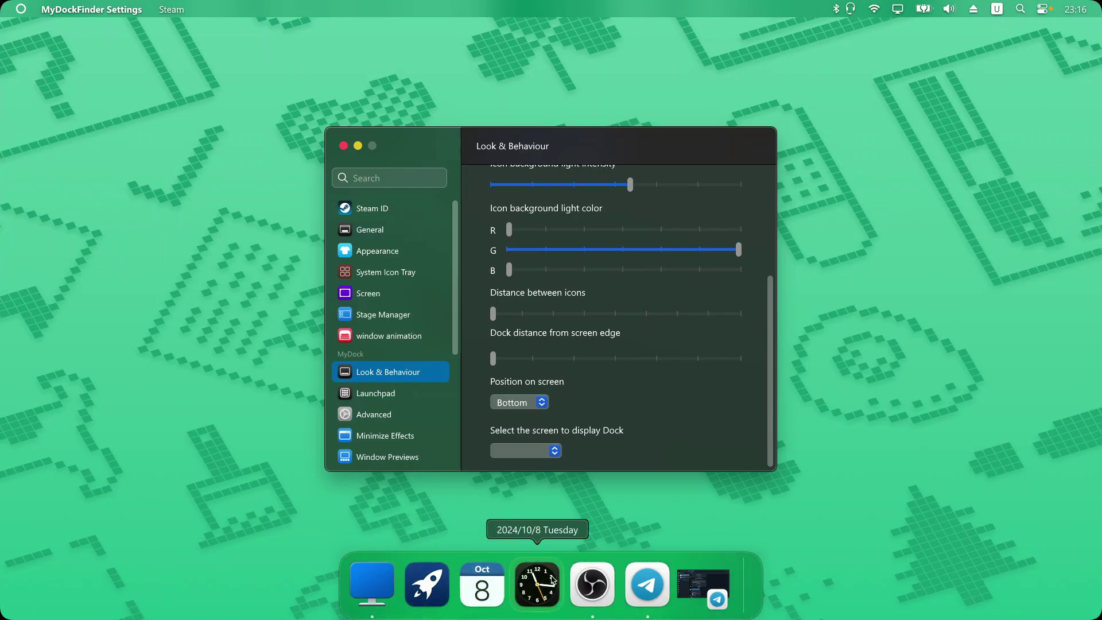
Step: Set Launchpad icons to 'Added icons&Start Menu&Desktop' and confirm the icon-reset and restart notices
{"action": "key", "text": "Down"}
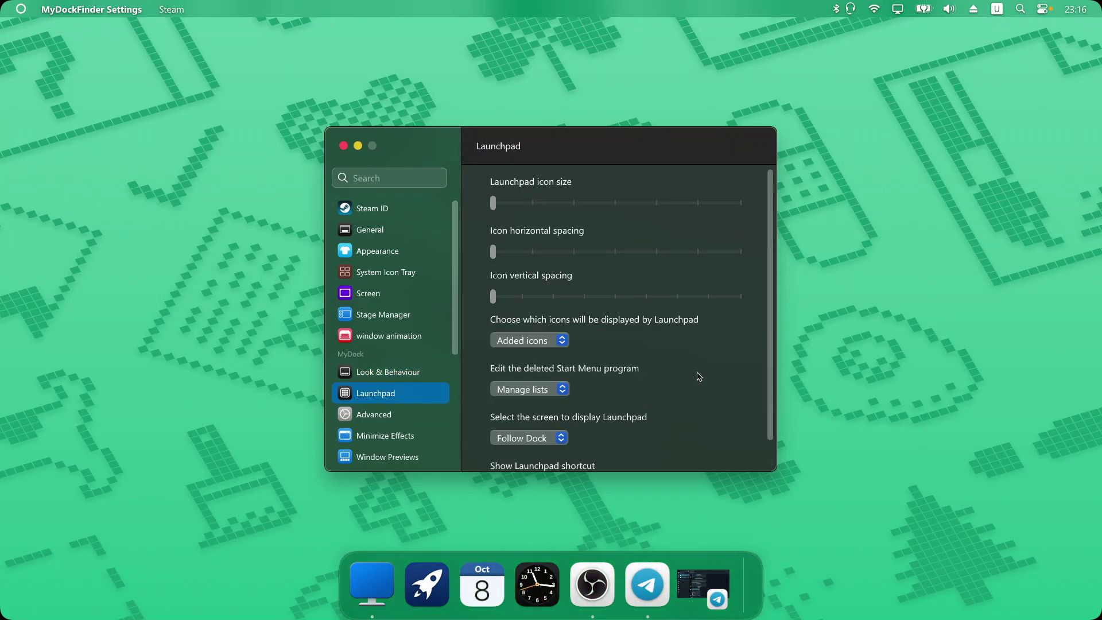
{"action": "scroll", "coordinate": [699, 376], "scroll_direction": "down", "scroll_amount": 1}
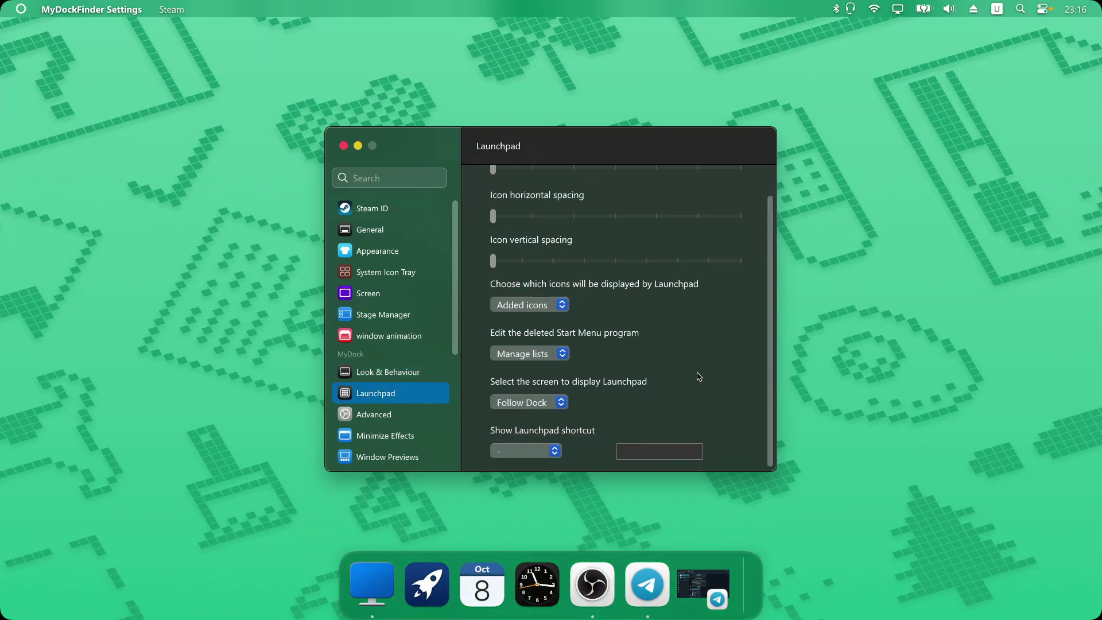
{"action": "left_click", "coordinate": [562, 304]}
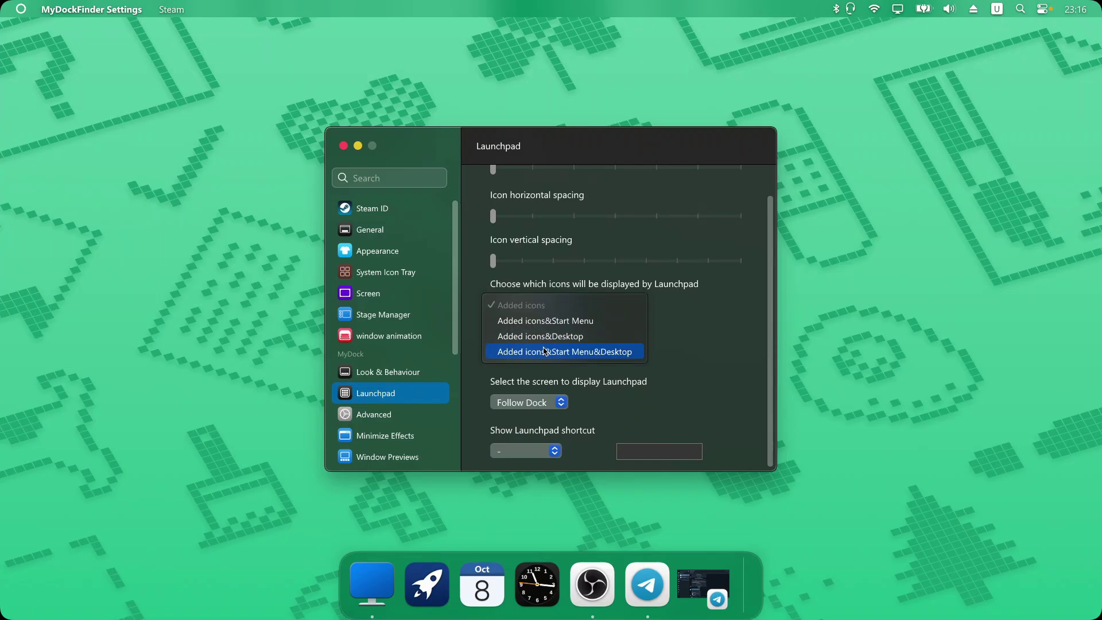
{"action": "left_click", "coordinate": [582, 356]}
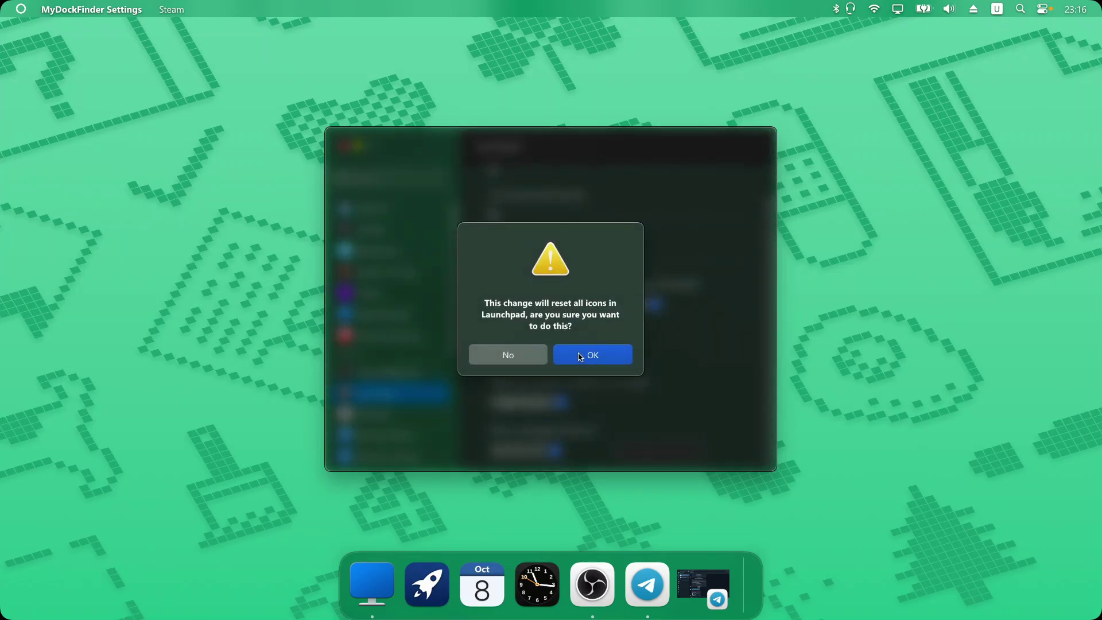
{"action": "left_click", "coordinate": [576, 356]}
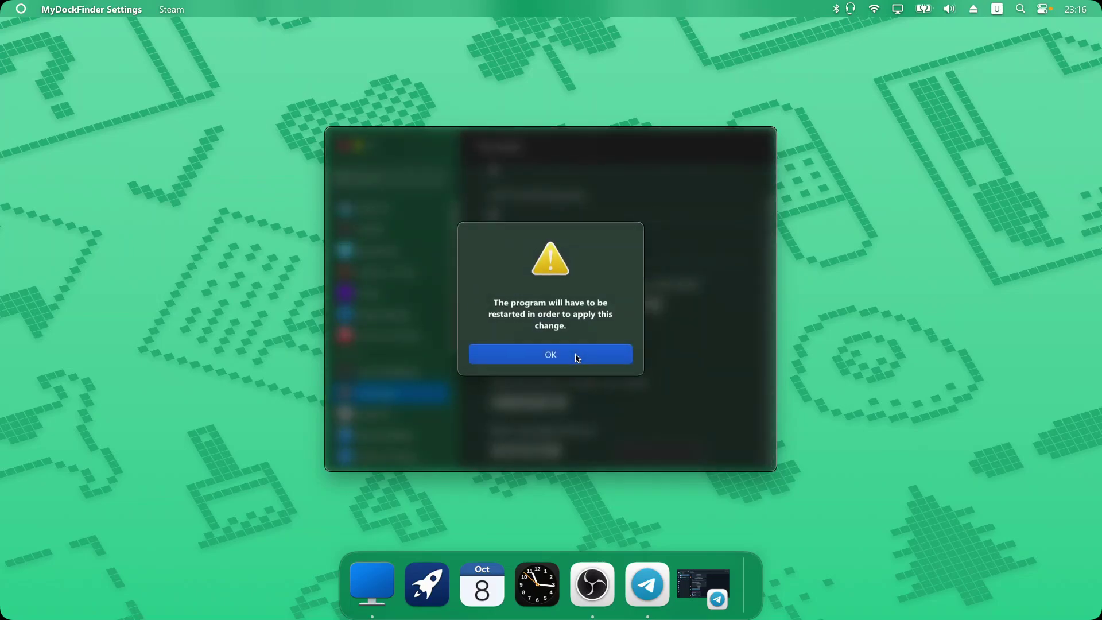
{"action": "left_click", "coordinate": [577, 358]}
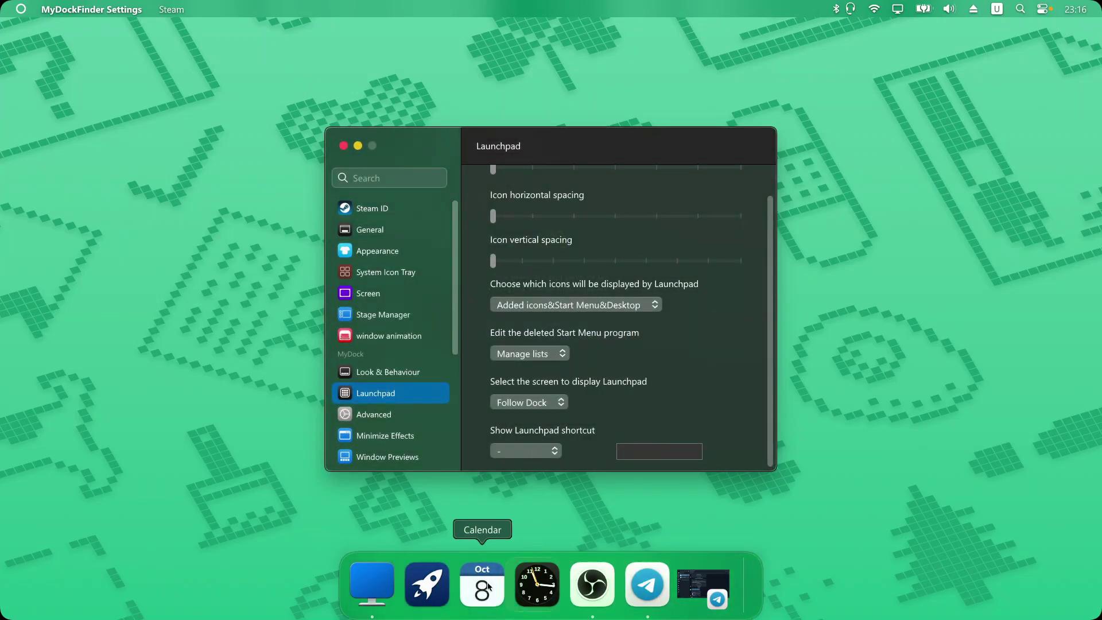
Step: Check Launchpad and close the stray File Explorer window
{"action": "left_click", "coordinate": [436, 588]}
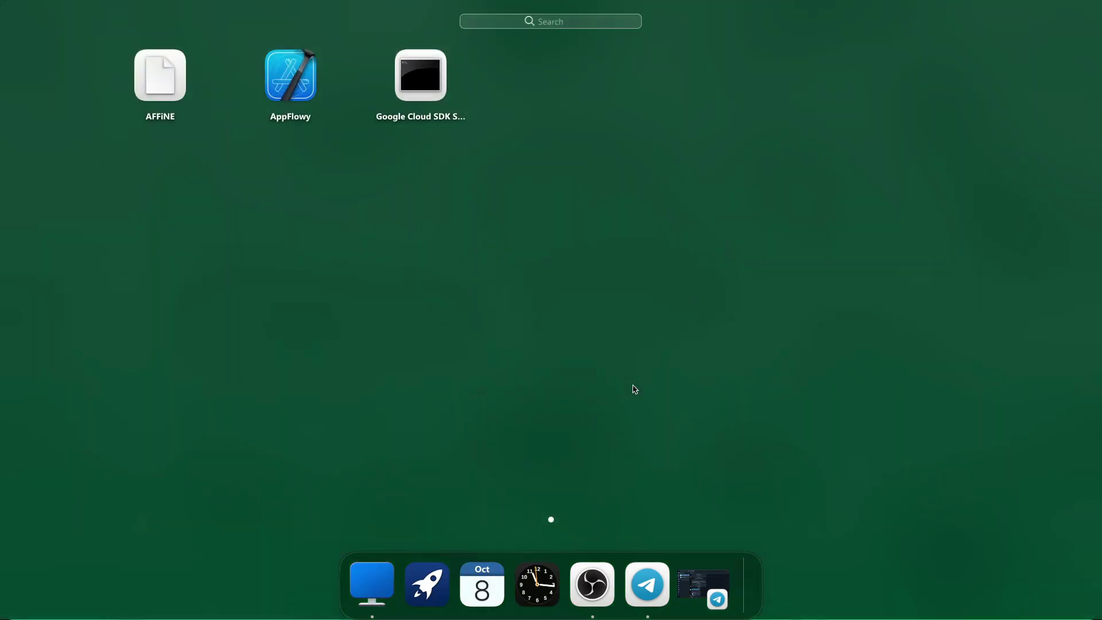
{"action": "left_click", "coordinate": [372, 581]}
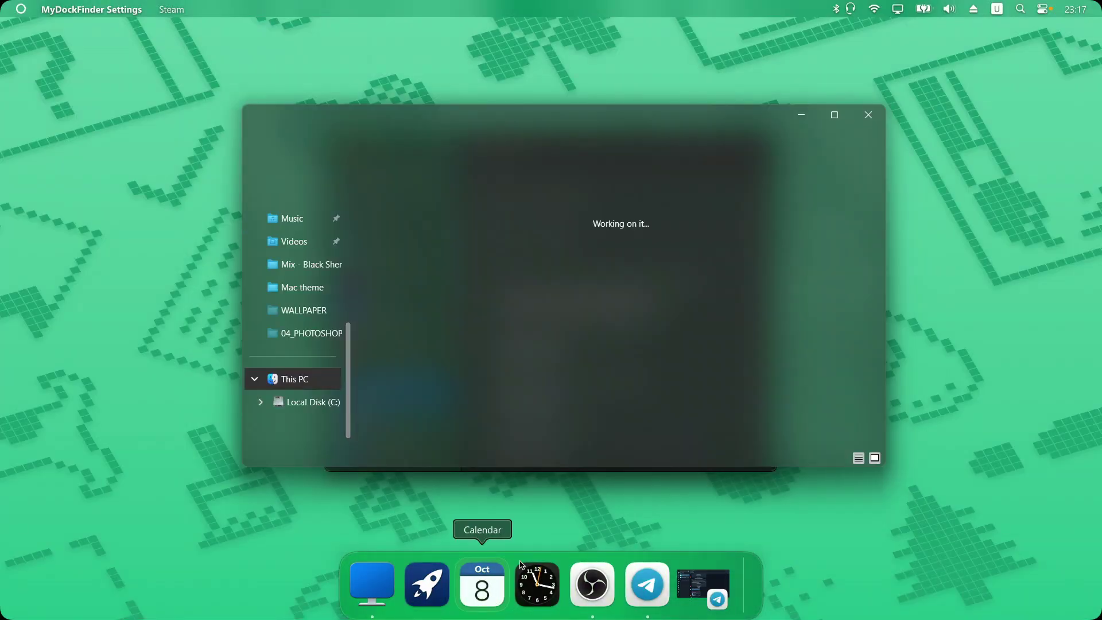
{"action": "left_click", "coordinate": [868, 115]}
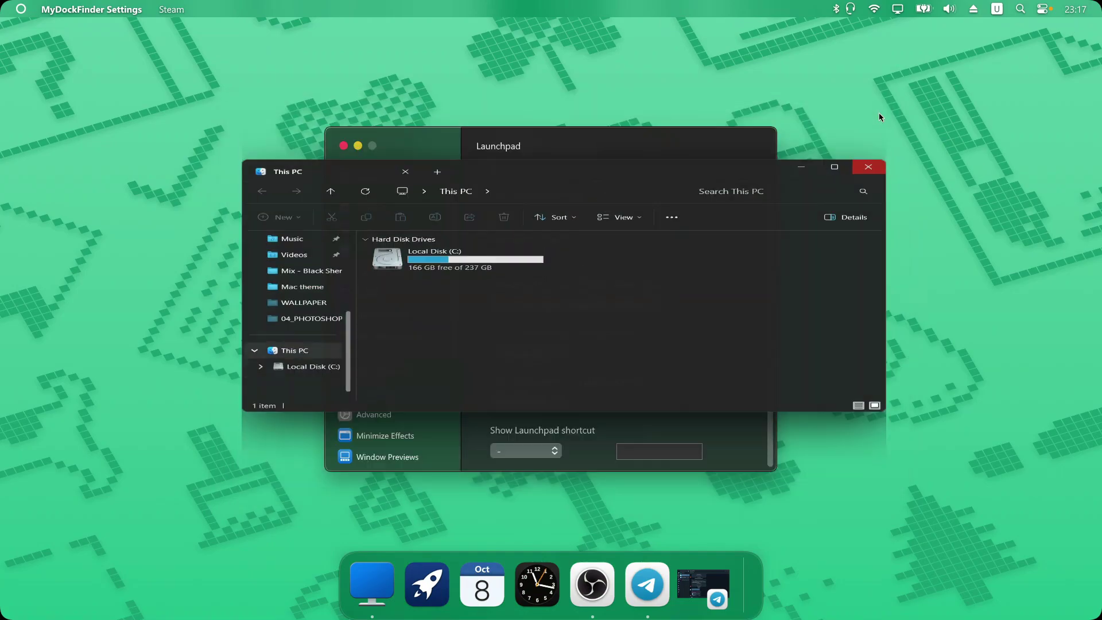
Step: Restart the dock, confirm Launchpad lists apps like CapCut and Chrome, and reopen Preferences
{"action": "right_click", "coordinate": [743, 568]}
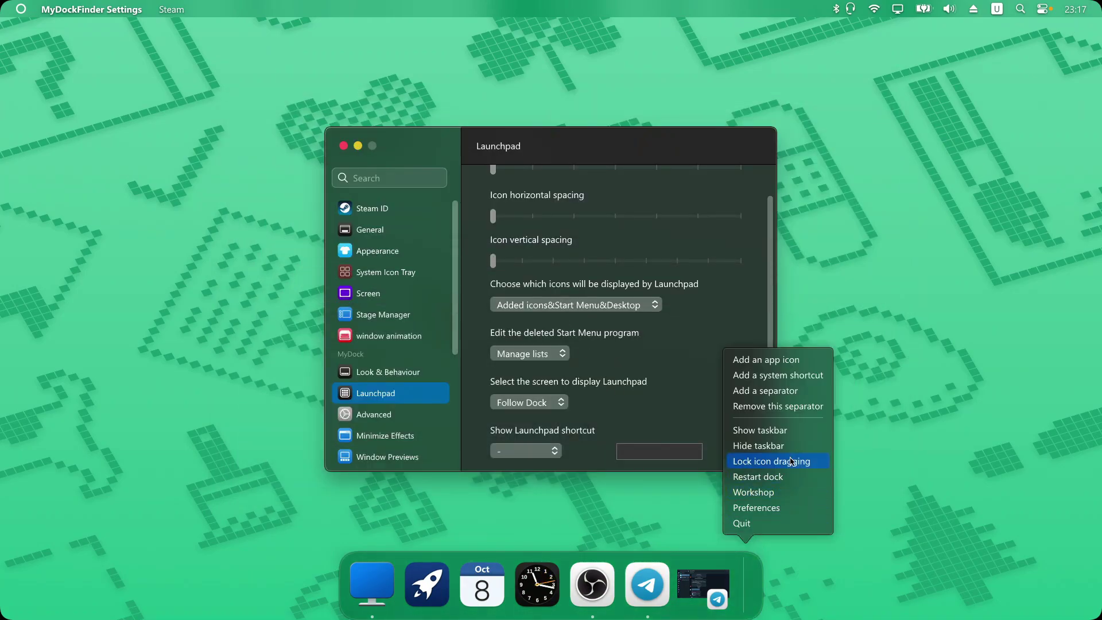
{"action": "left_click", "coordinate": [770, 477]}
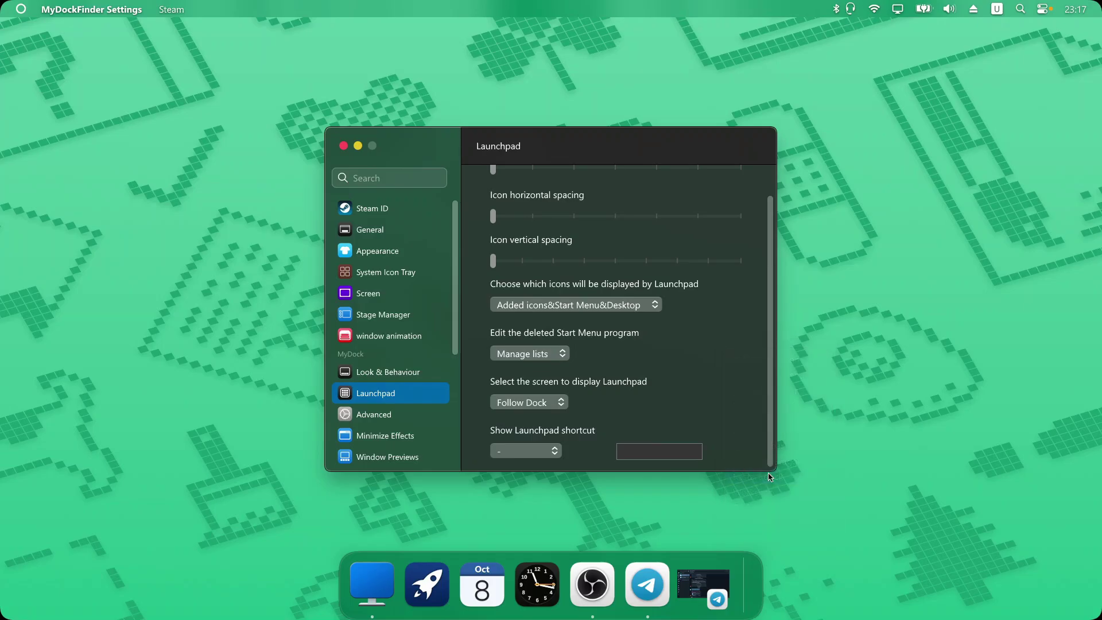
{"action": "left_click", "coordinate": [437, 578]}
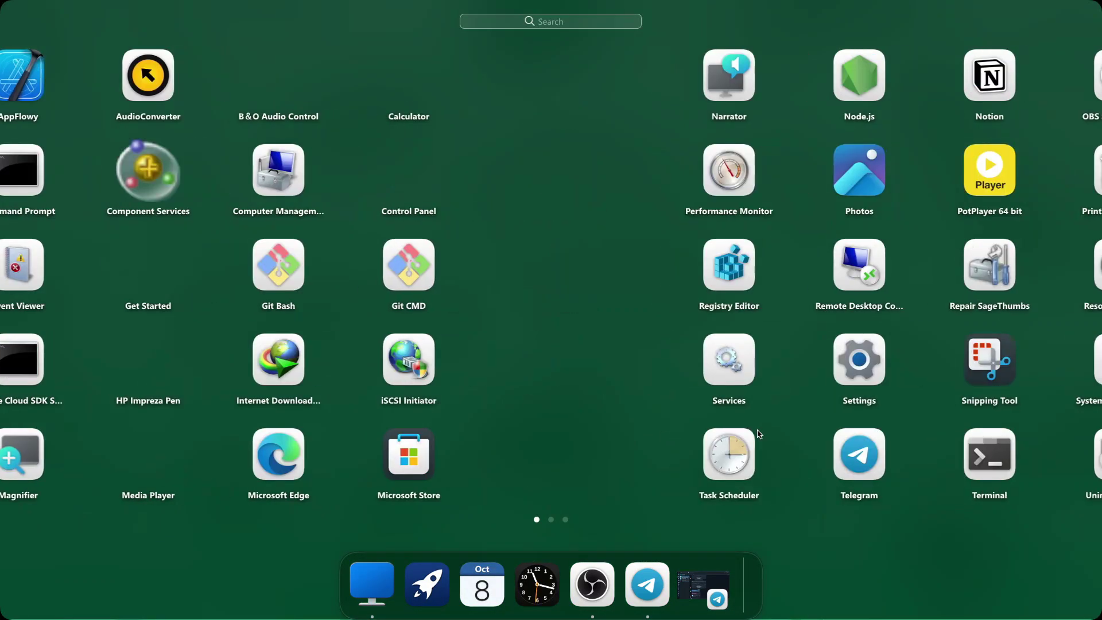
{"action": "right_click", "coordinate": [755, 586]}
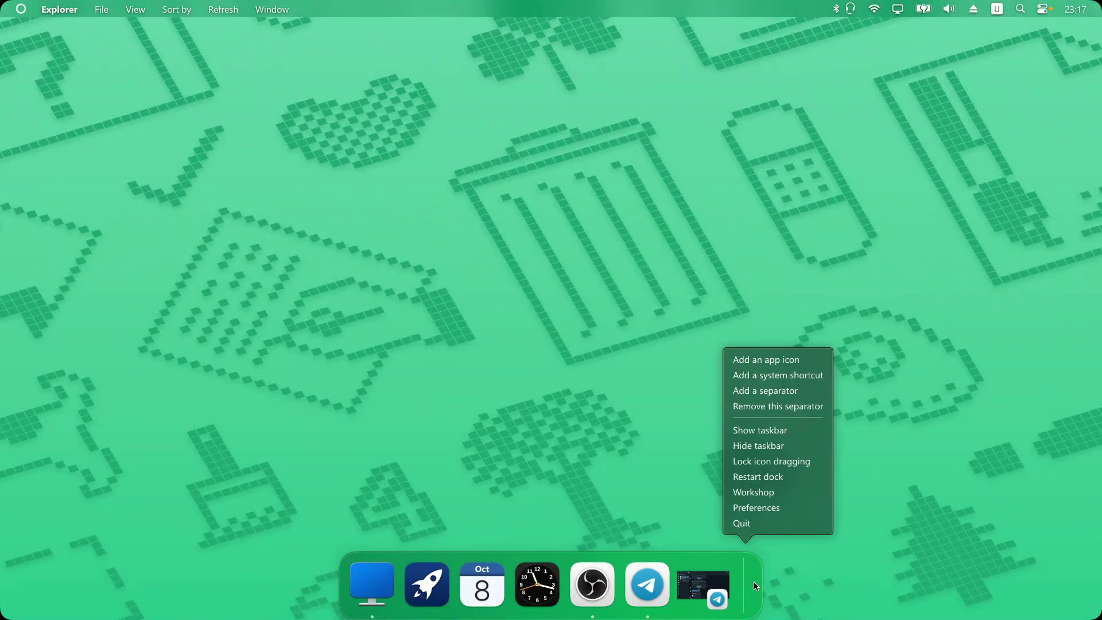
{"action": "left_click", "coordinate": [771, 508]}
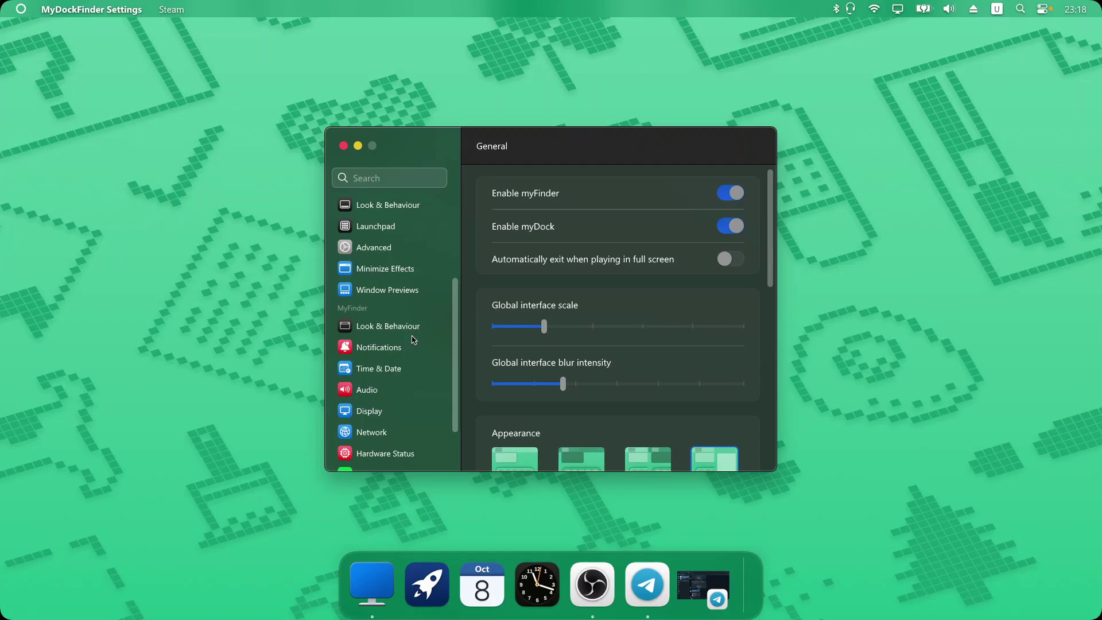
Step: On the Minimize Effects page, select the Suck animation and preview it twice by minimizing the window
{"action": "left_click", "coordinate": [373, 274]}
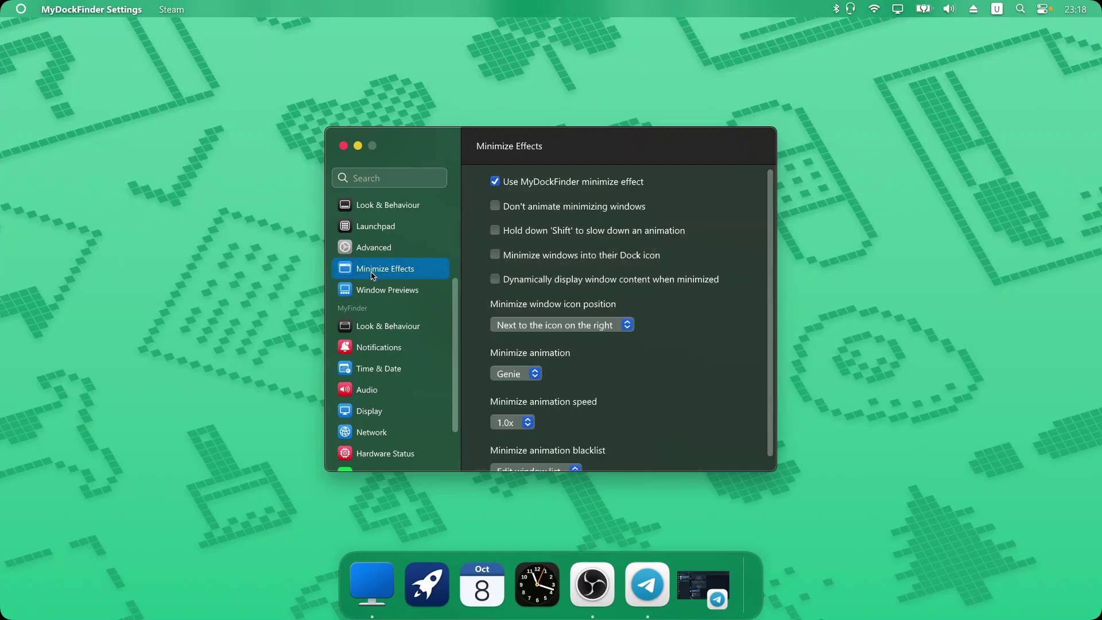
{"action": "left_click", "coordinate": [538, 376]}
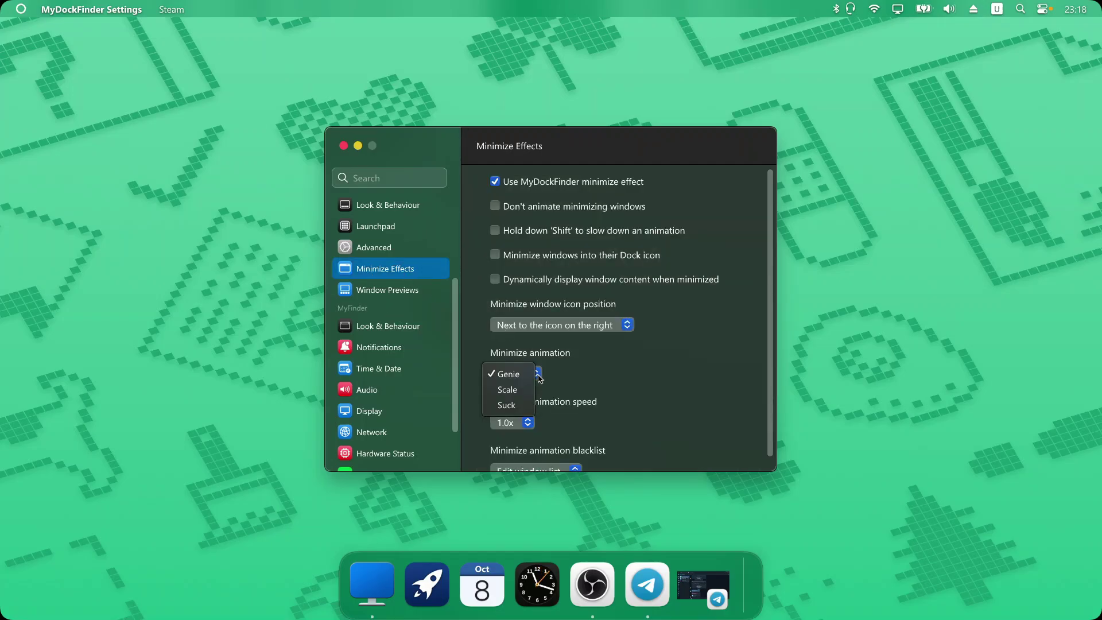
{"action": "left_click", "coordinate": [508, 406]}
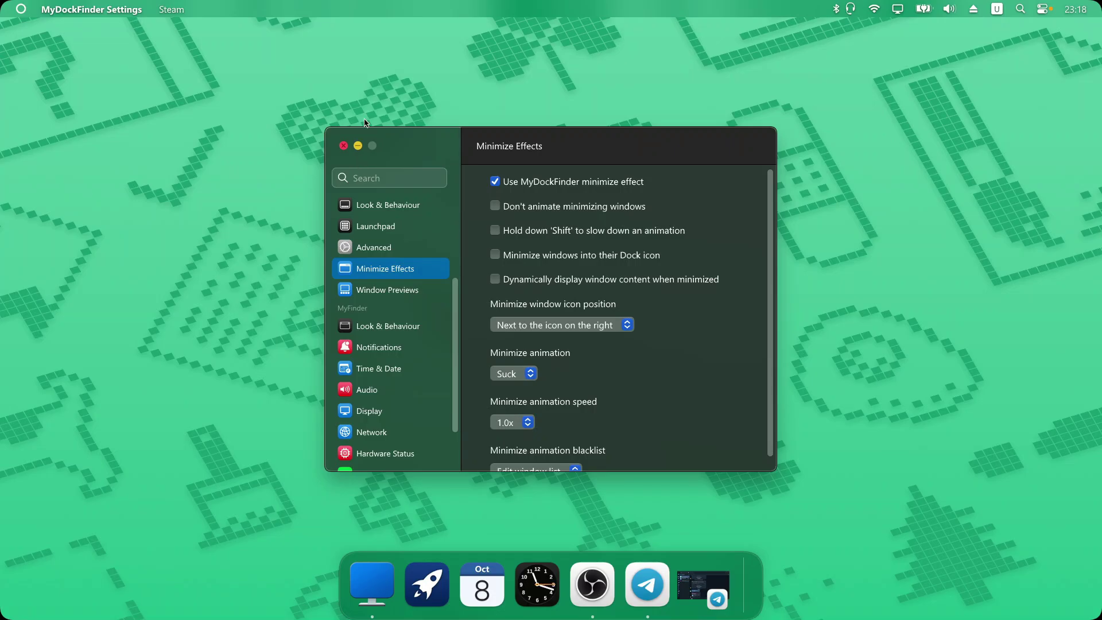
{"action": "left_click", "coordinate": [357, 146]}
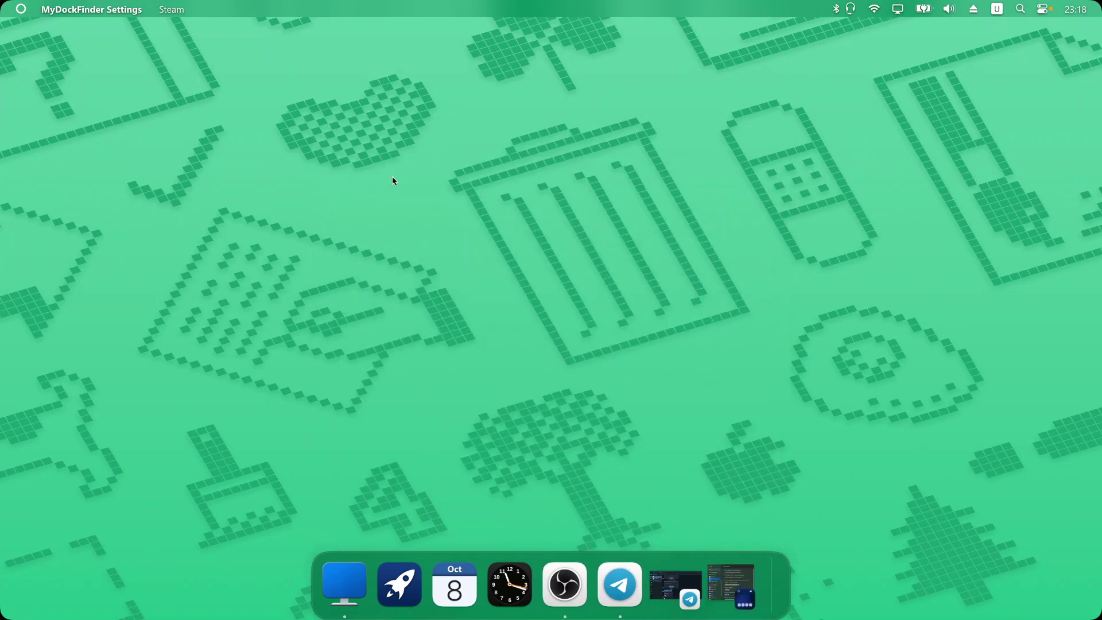
{"action": "left_click", "coordinate": [725, 586]}
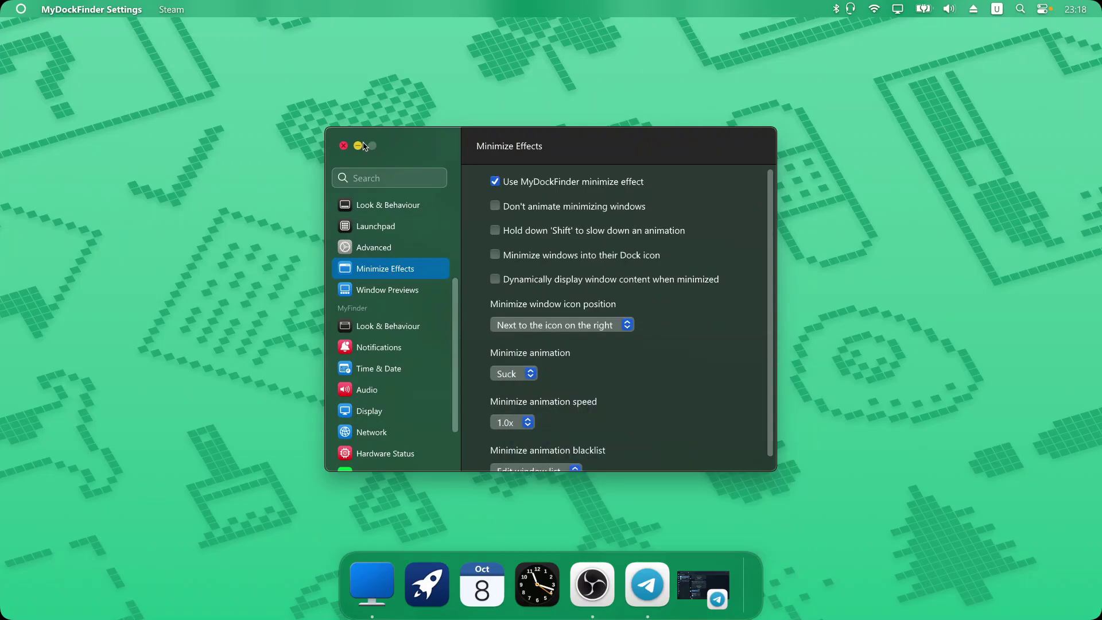
{"action": "left_click", "coordinate": [358, 146]}
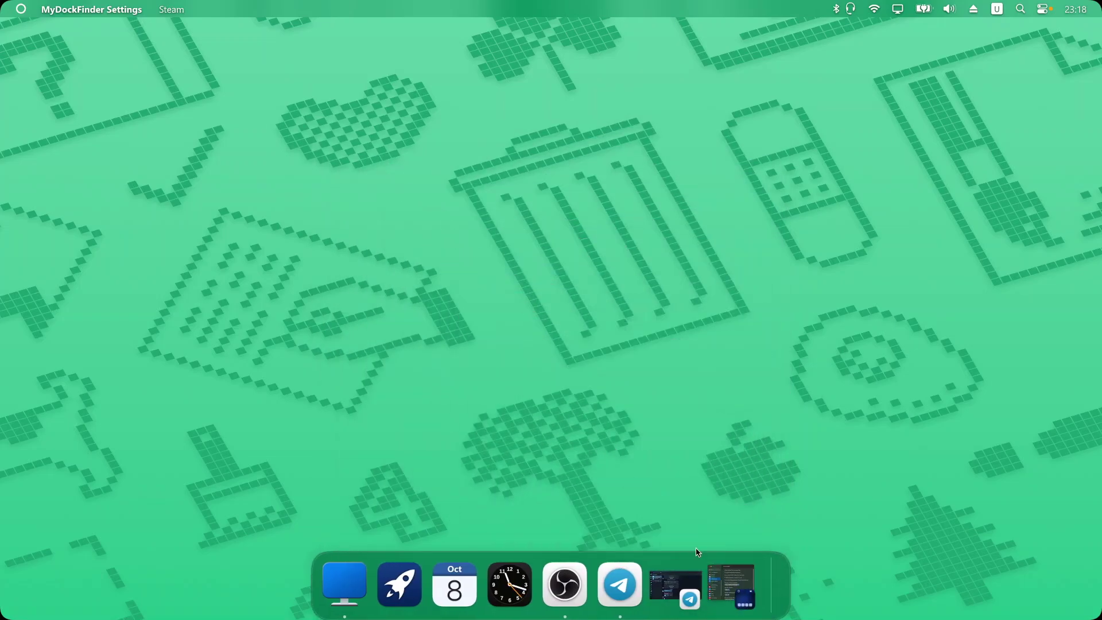
{"action": "left_click", "coordinate": [726, 593]}
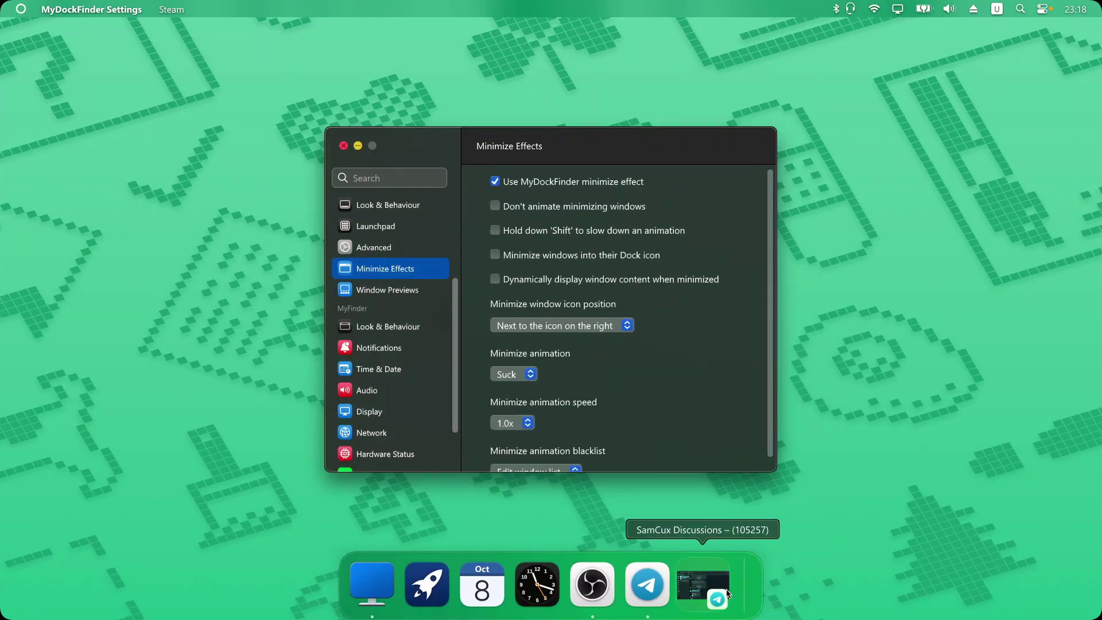
Step: Try the Scale and then the Genie minimize animations, previewing each on the settings window
{"action": "left_click", "coordinate": [531, 375]}
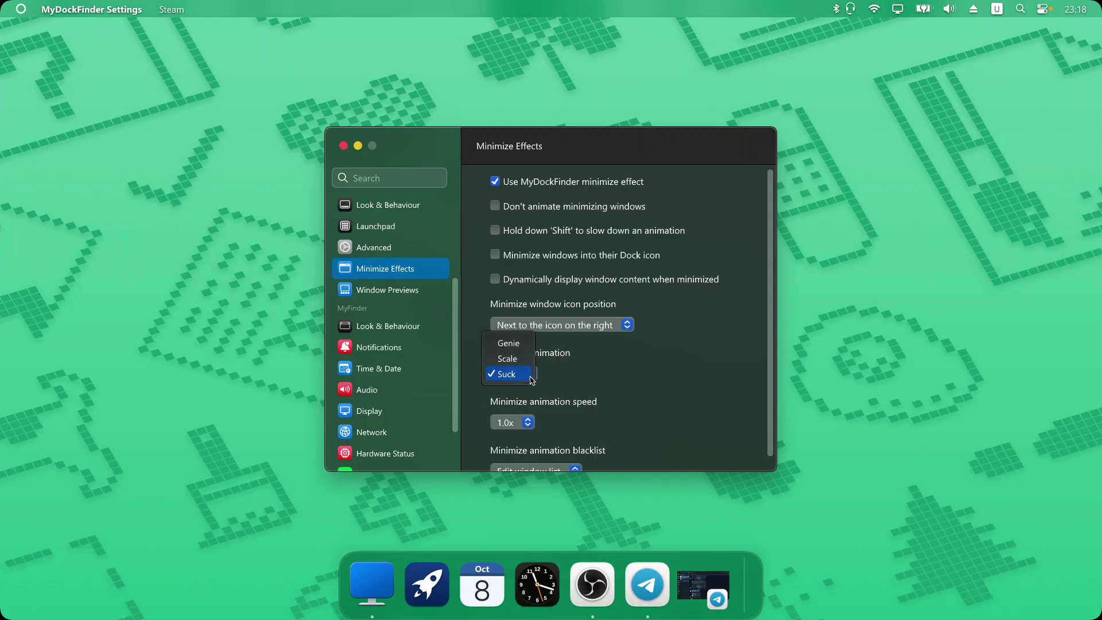
{"action": "left_click", "coordinate": [507, 358]}
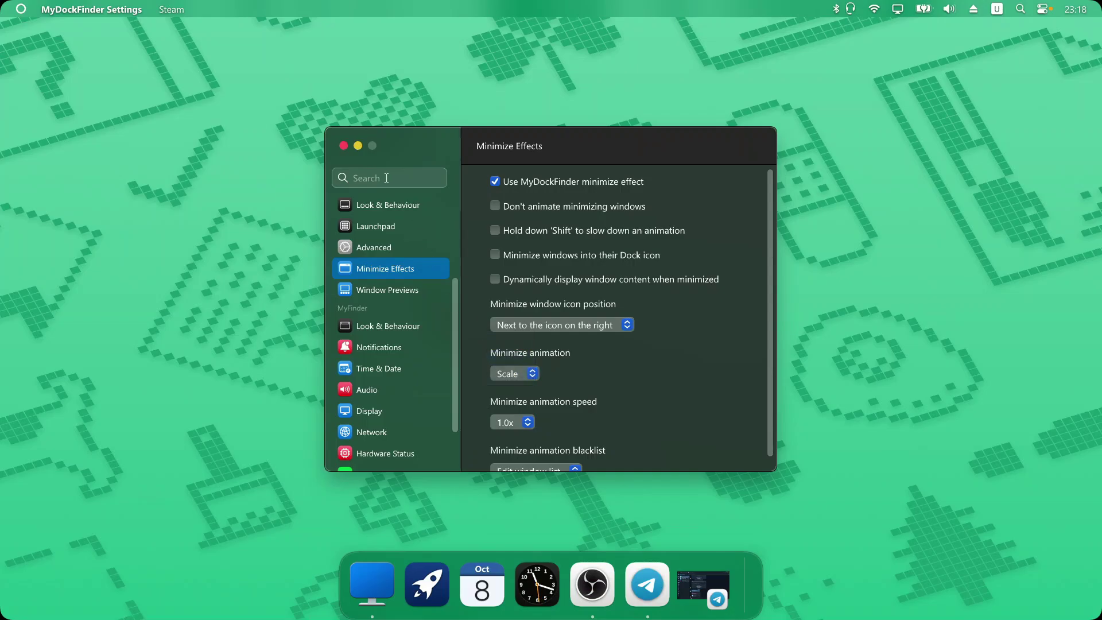
{"action": "left_click", "coordinate": [356, 145]}
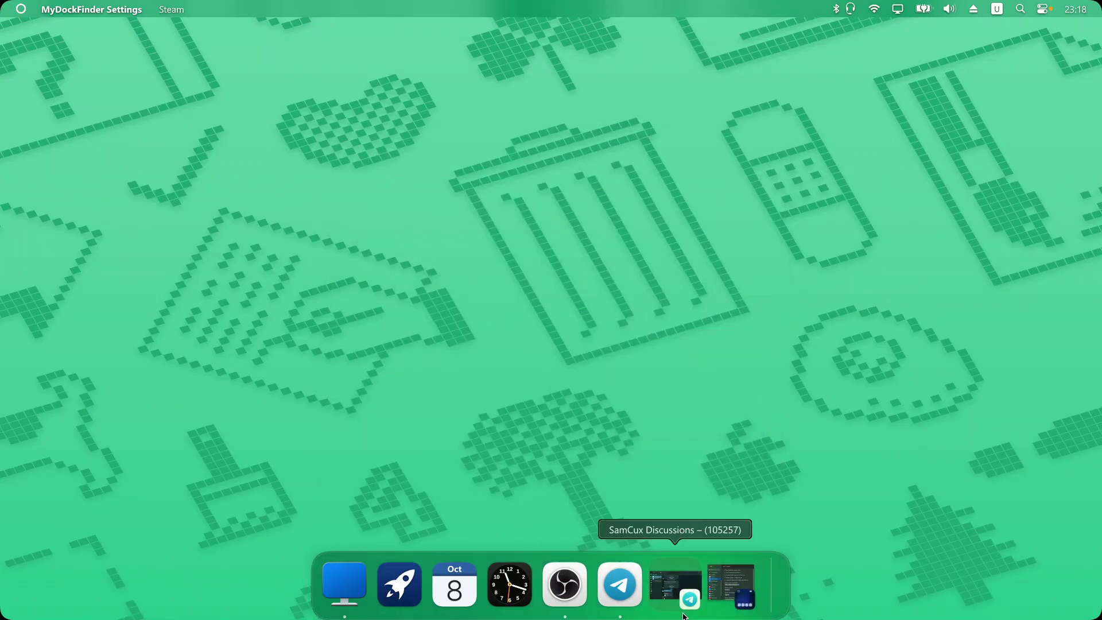
{"action": "left_click", "coordinate": [729, 585]}
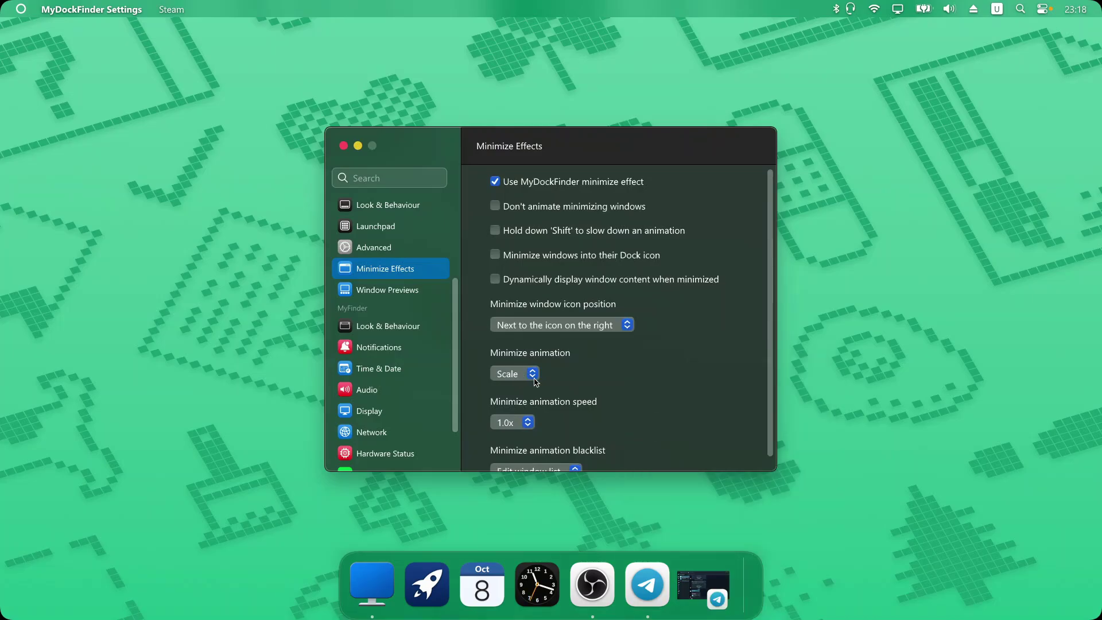
{"action": "left_click", "coordinate": [532, 373]}
{"action": "left_click", "coordinate": [515, 360]}
{"action": "left_click", "coordinate": [358, 146]}
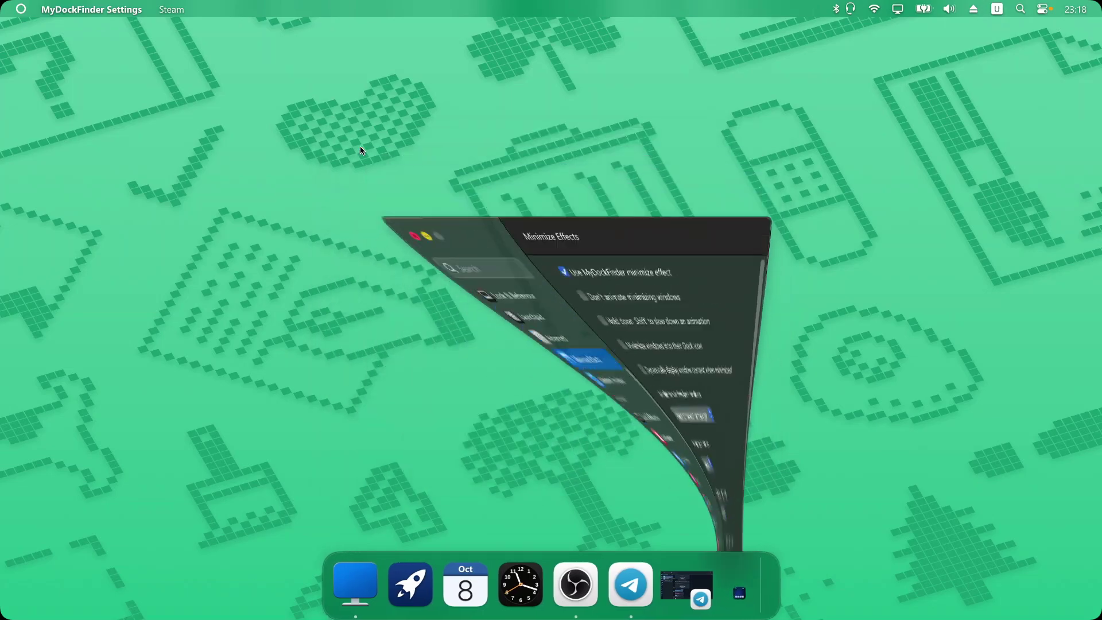
{"action": "left_click", "coordinate": [731, 588]}
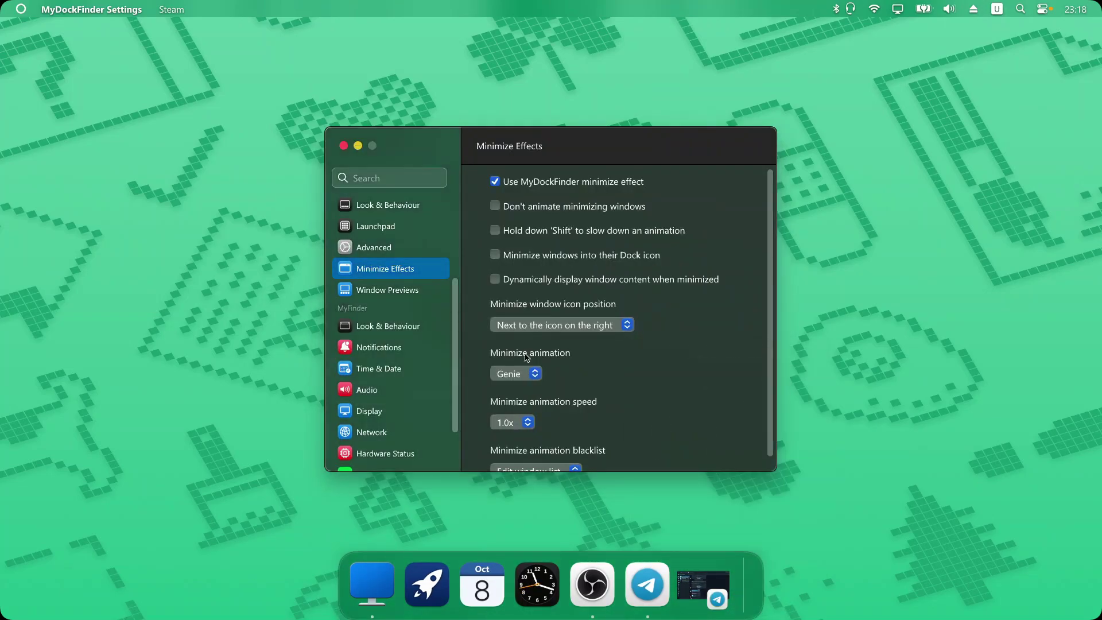
Step: Switch the minimize animation back to Suck and preview it once more
{"action": "left_click", "coordinate": [537, 374]}
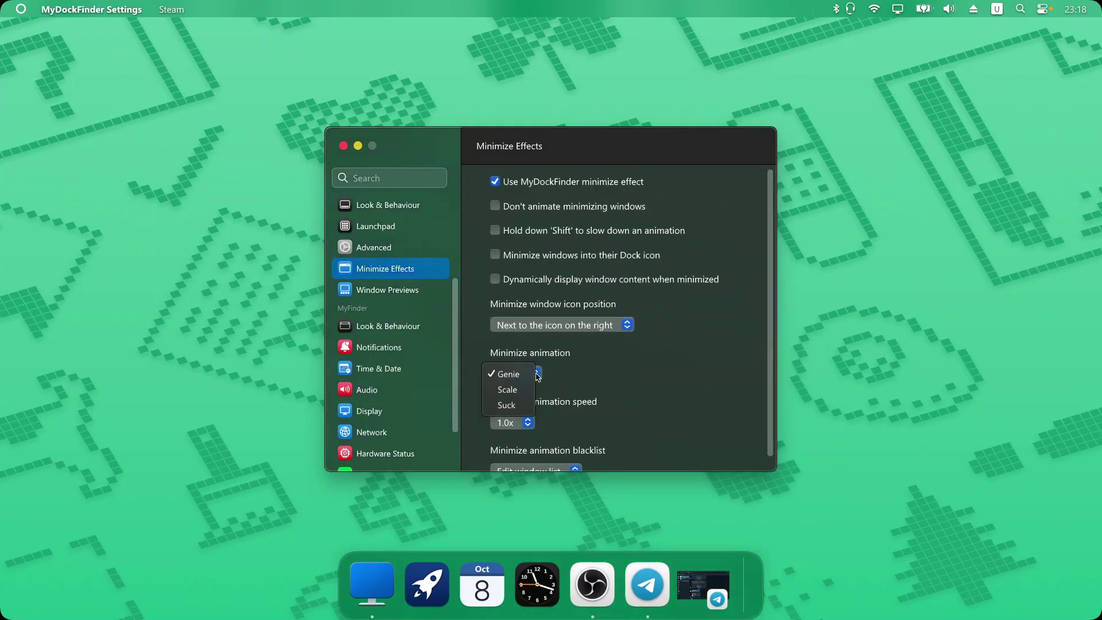
{"action": "left_click", "coordinate": [513, 393]}
{"action": "left_click", "coordinate": [532, 374]}
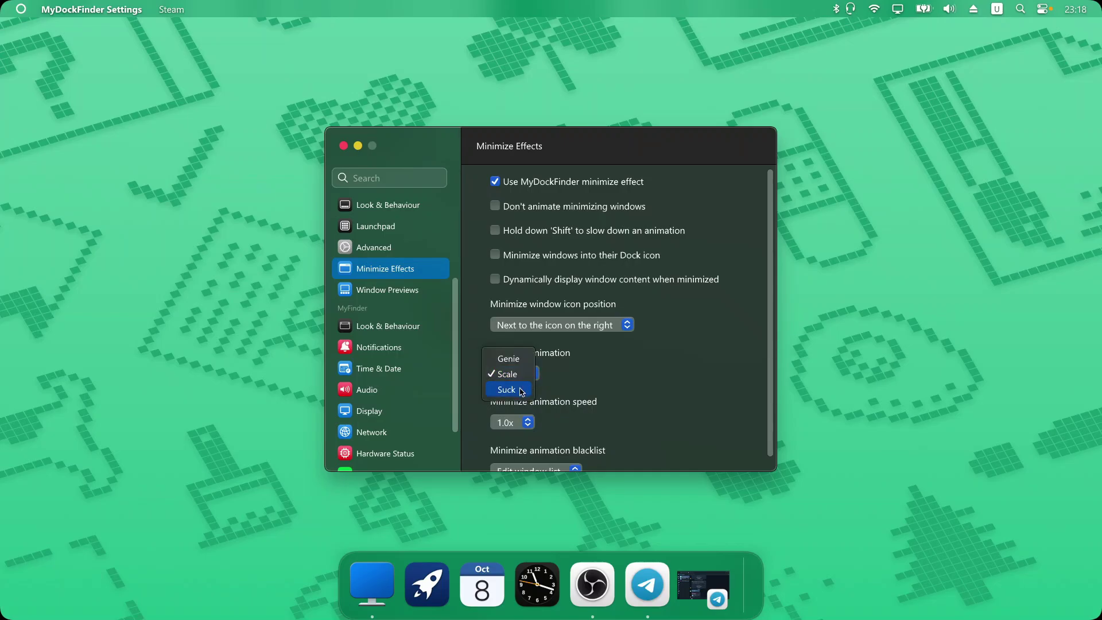
{"action": "left_click", "coordinate": [506, 390]}
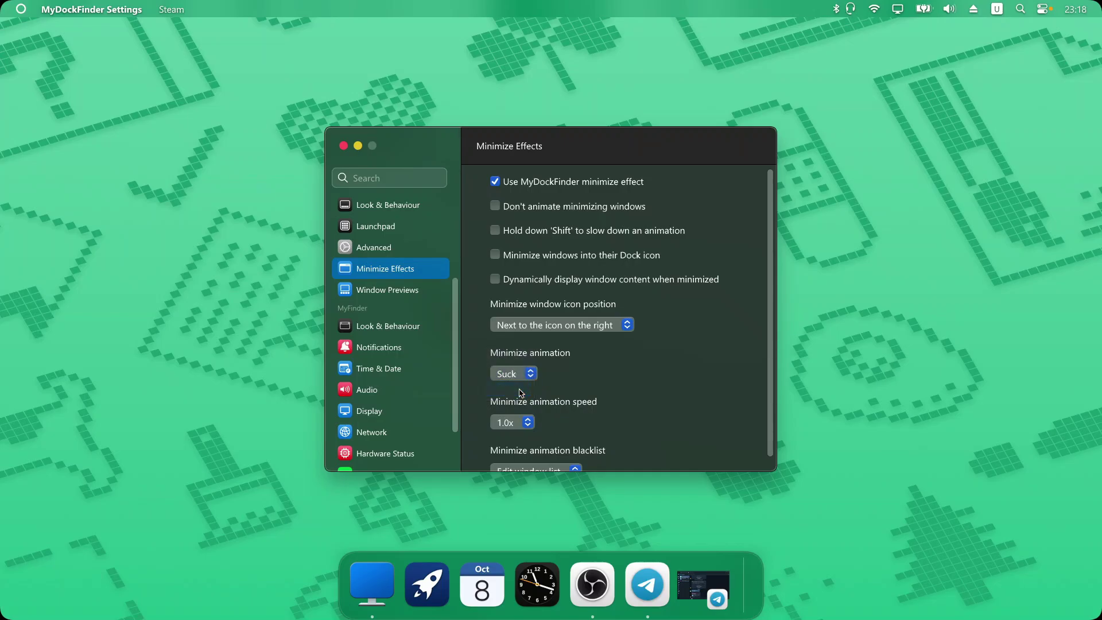
{"action": "left_click", "coordinate": [357, 145]}
{"action": "left_click", "coordinate": [714, 585]}
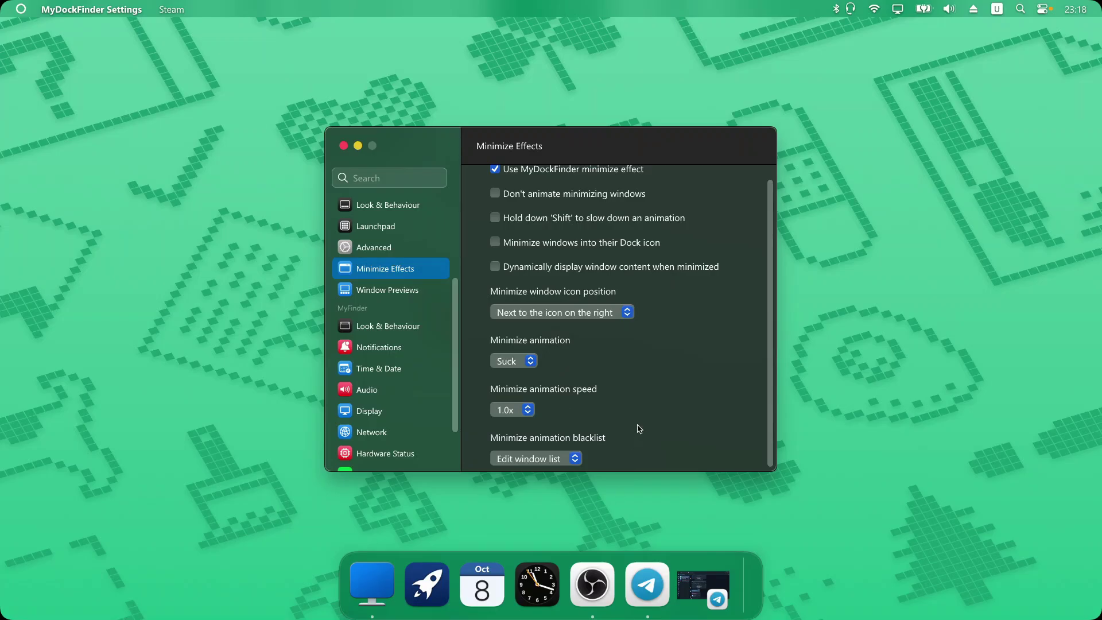
{"action": "scroll", "coordinate": [654, 348], "scroll_direction": "up", "scroll_amount": 1}
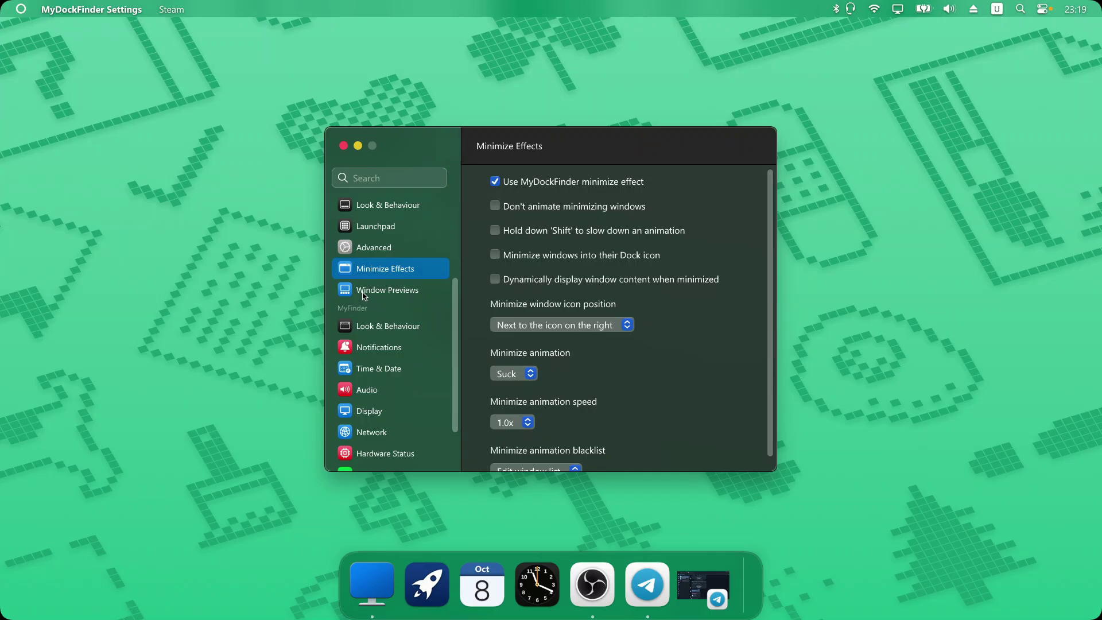
{"action": "scroll", "coordinate": [405, 398], "scroll_direction": "down", "scroll_amount": 3}
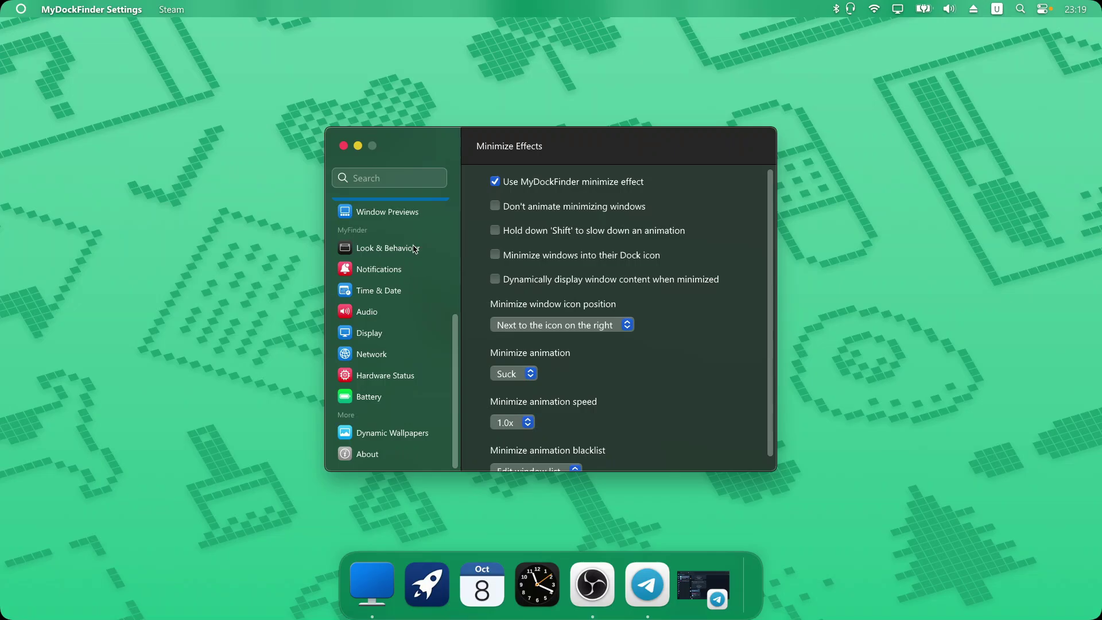
Step: Open the Time & Date settings and browse the preset date formats, keeping the current one
{"action": "left_click", "coordinate": [380, 294]}
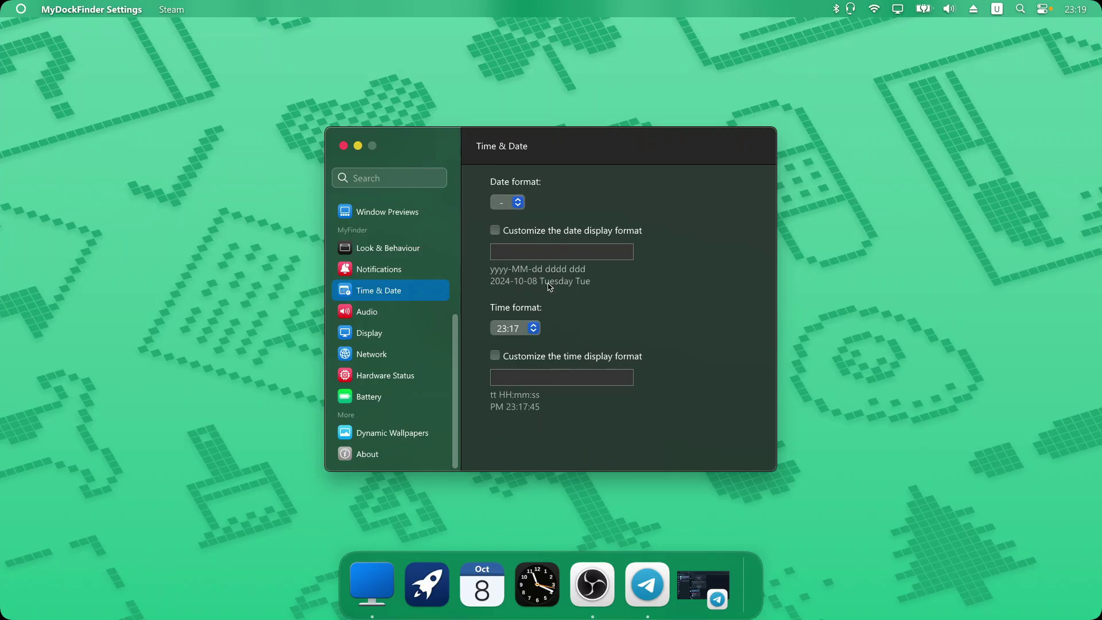
{"action": "left_click", "coordinate": [519, 207]}
{"action": "left_click", "coordinate": [633, 211]}
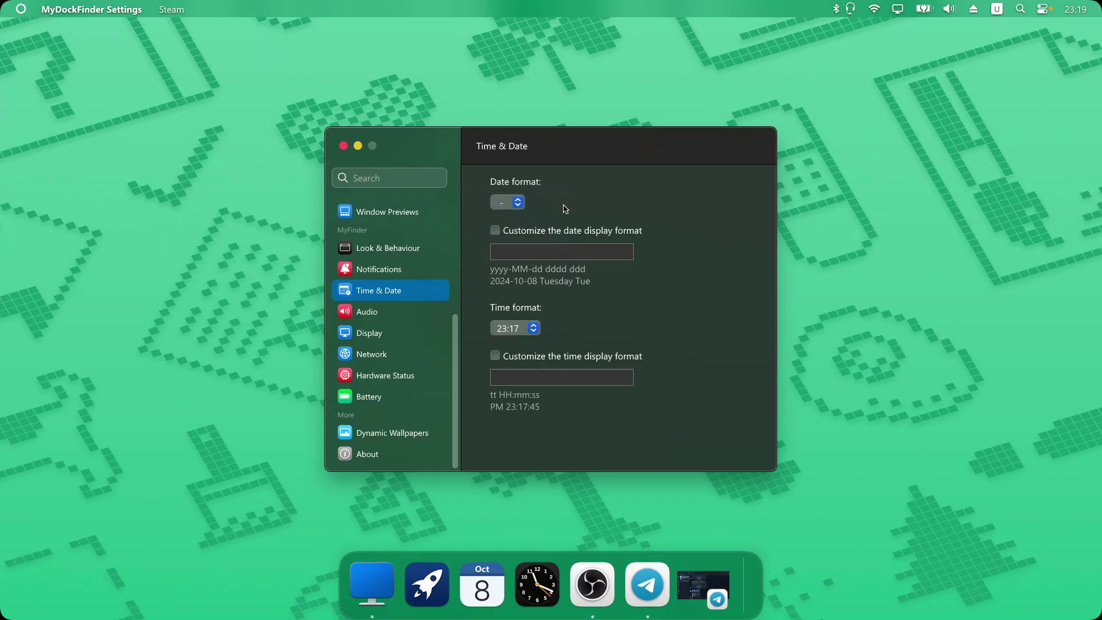
{"action": "left_click", "coordinate": [516, 205]}
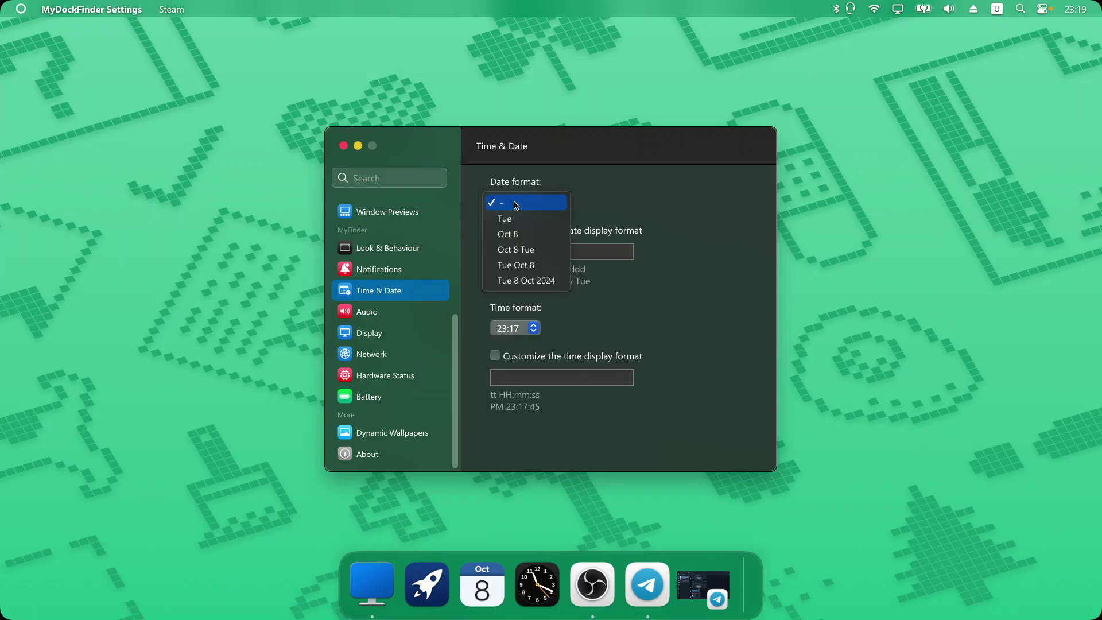
{"action": "left_click", "coordinate": [640, 254]}
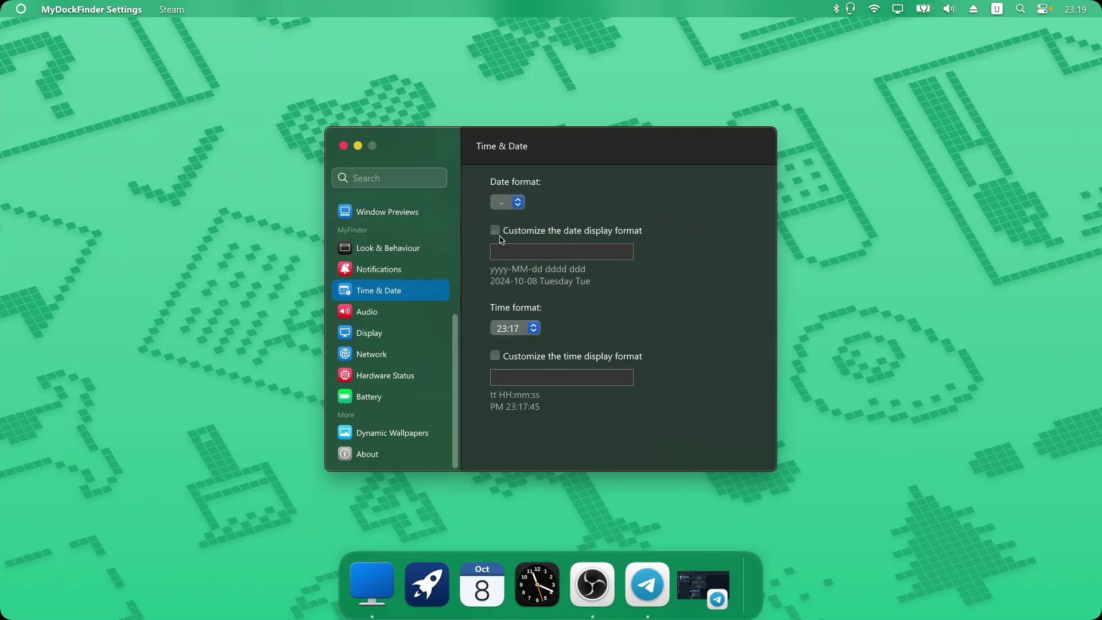
Step: Enable 'Customize the date display format' and enter yy-dd followed by the user's name
{"action": "left_click", "coordinate": [495, 235]}
{"action": "left_click", "coordinate": [513, 254]}
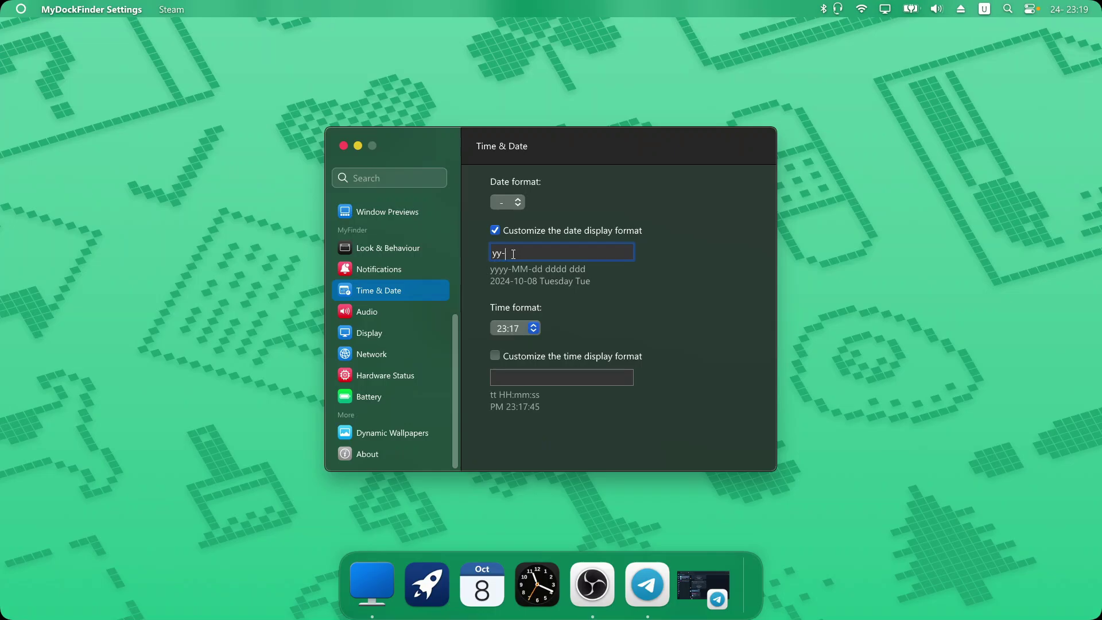
{"action": "type", "text": "yy-dd"}
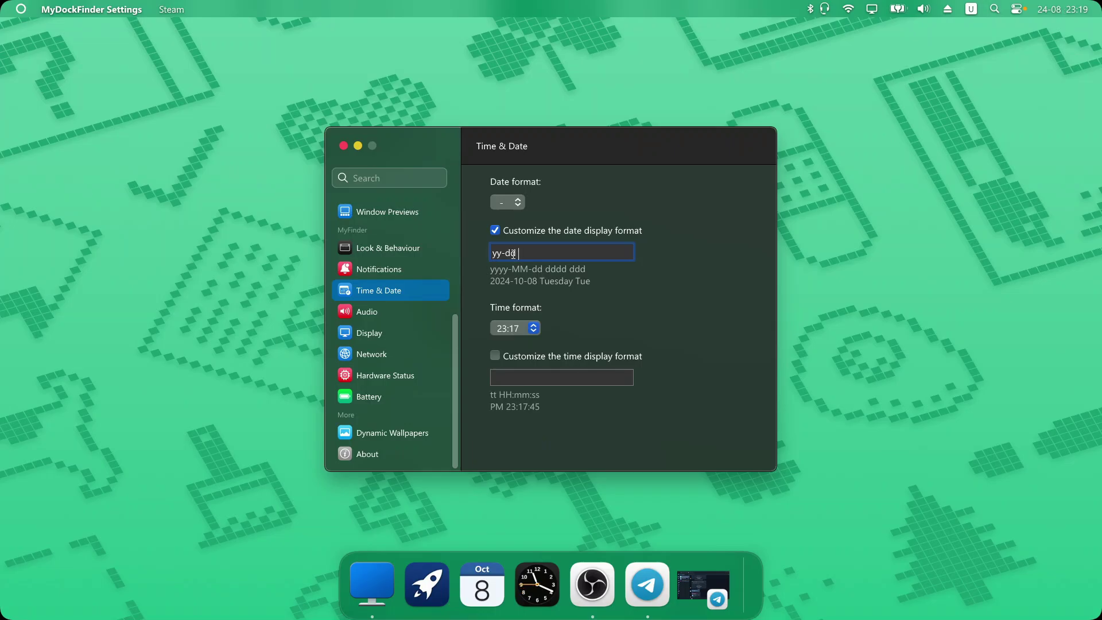
{"action": "type", "text": "amCUx"}
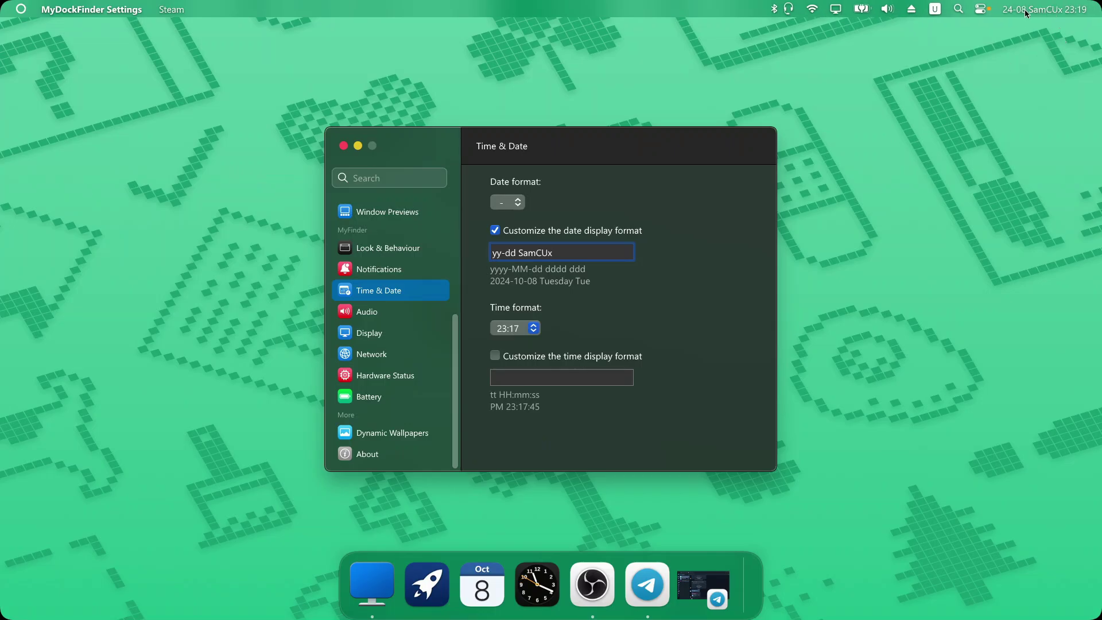
{"action": "left_click", "coordinate": [546, 252]}
{"action": "key", "text": "BackSpace"}
{"action": "type", "text": "u"}
{"action": "scroll", "coordinate": [417, 360], "scroll_direction": "up", "scroll_amount": 5}
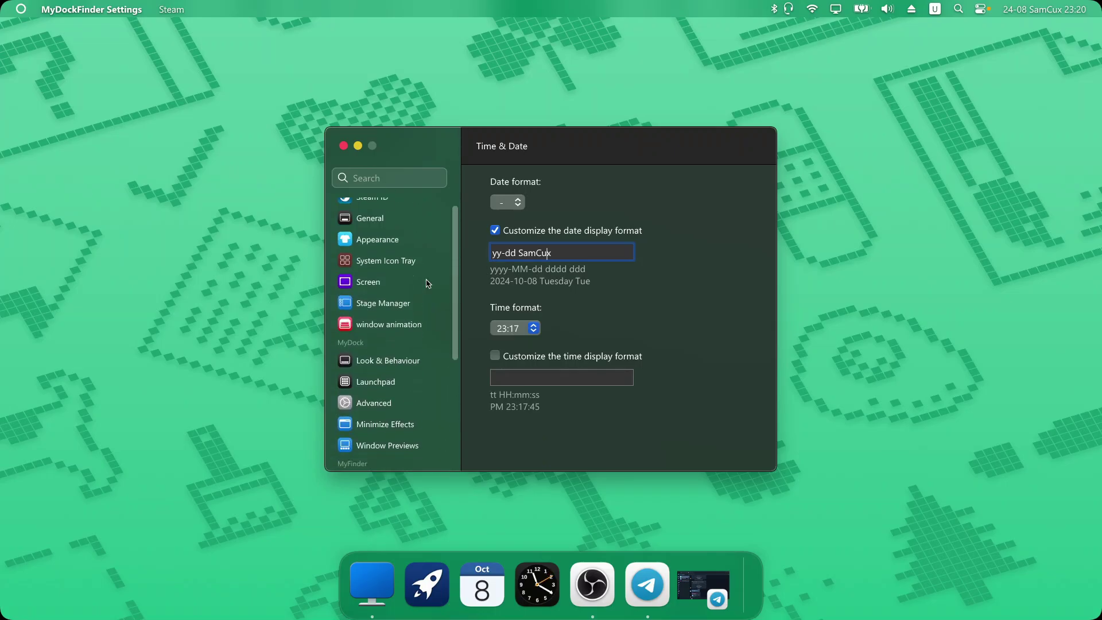
{"action": "scroll", "coordinate": [426, 283], "scroll_direction": "up", "scroll_amount": 1}
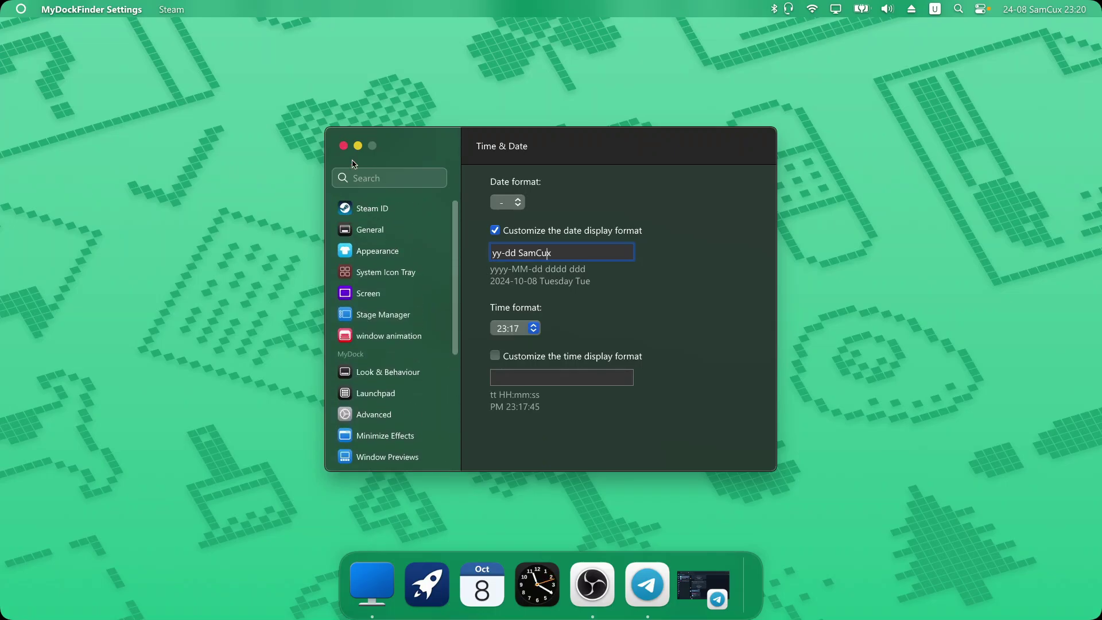
Step: Close the settings, post #mydockfinder in the Telegram chat, and copy the archive password from the reply
{"action": "left_click", "coordinate": [343, 145]}
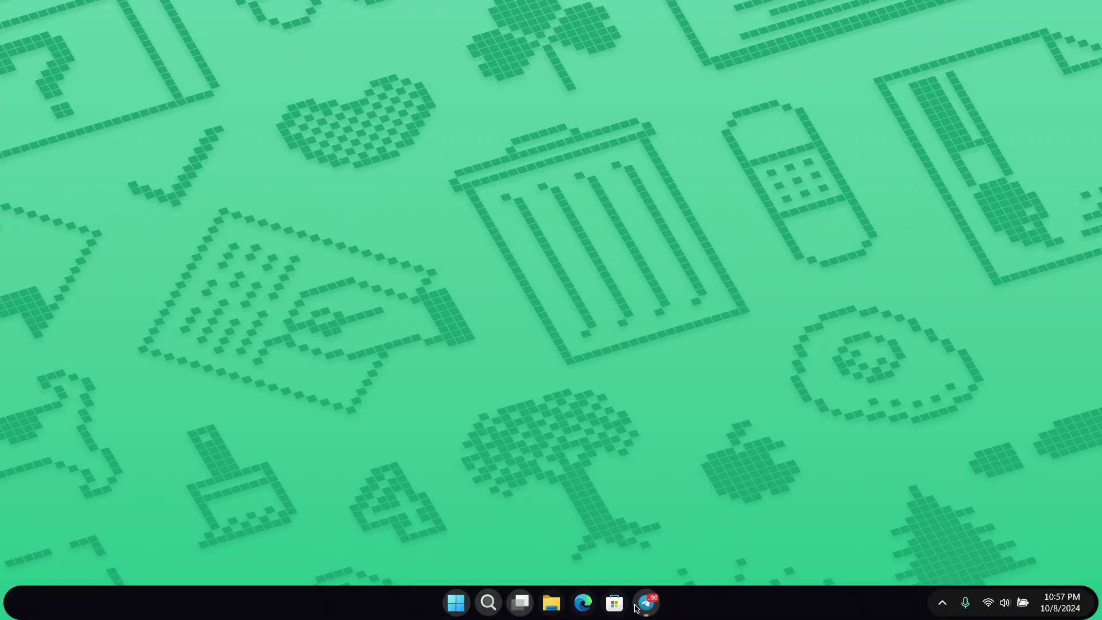
{"action": "left_click", "coordinate": [638, 606]}
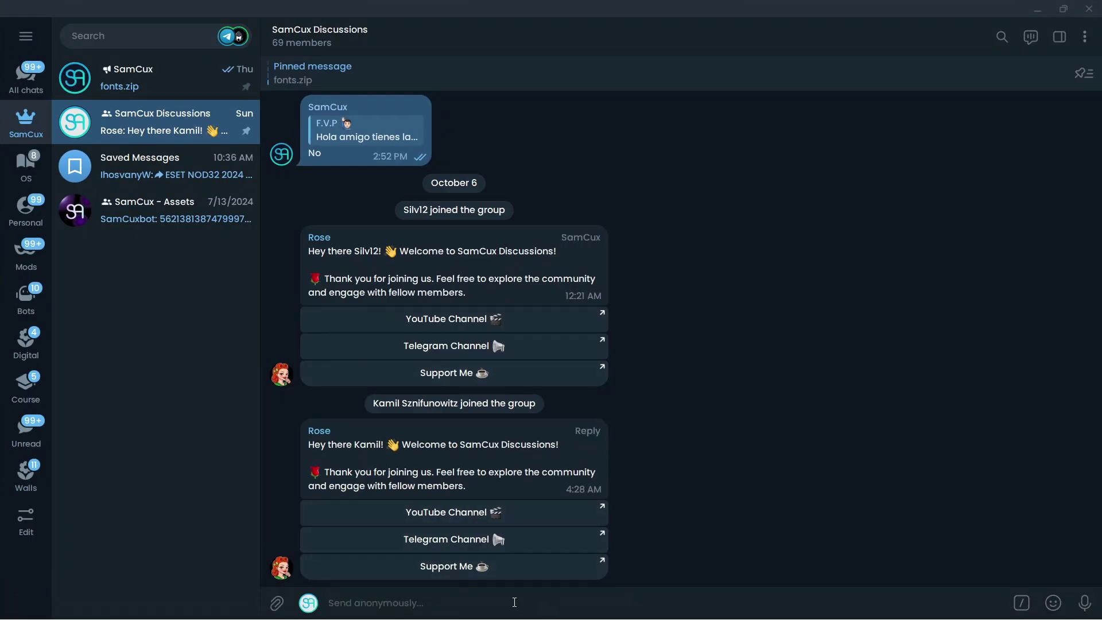
{"action": "type", "text": "#mydockfinder"}
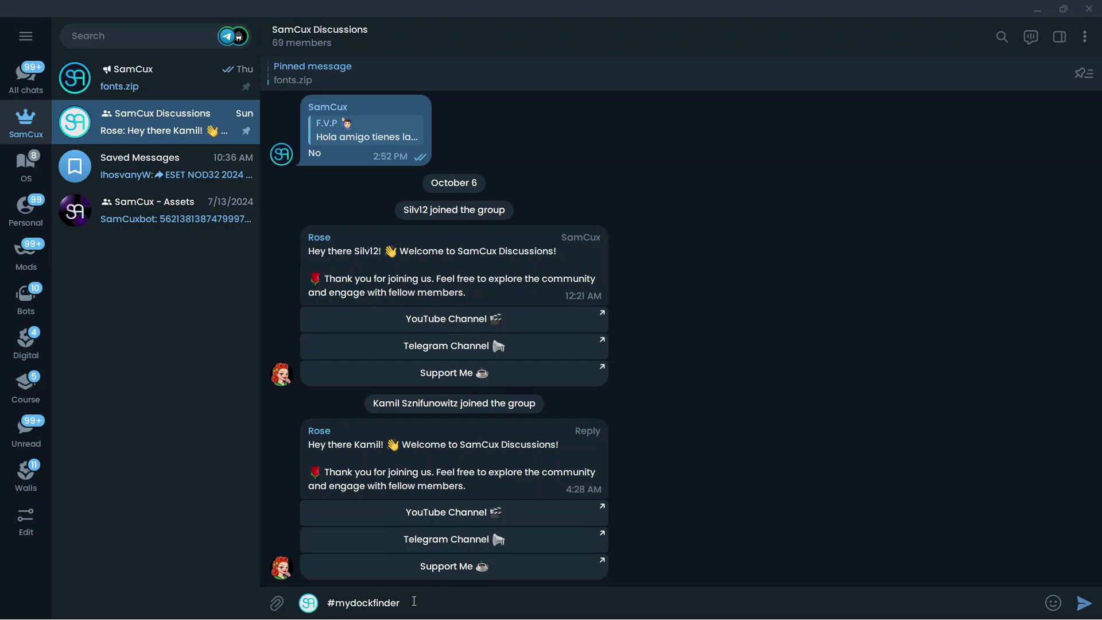
{"action": "key", "text": "Return"}
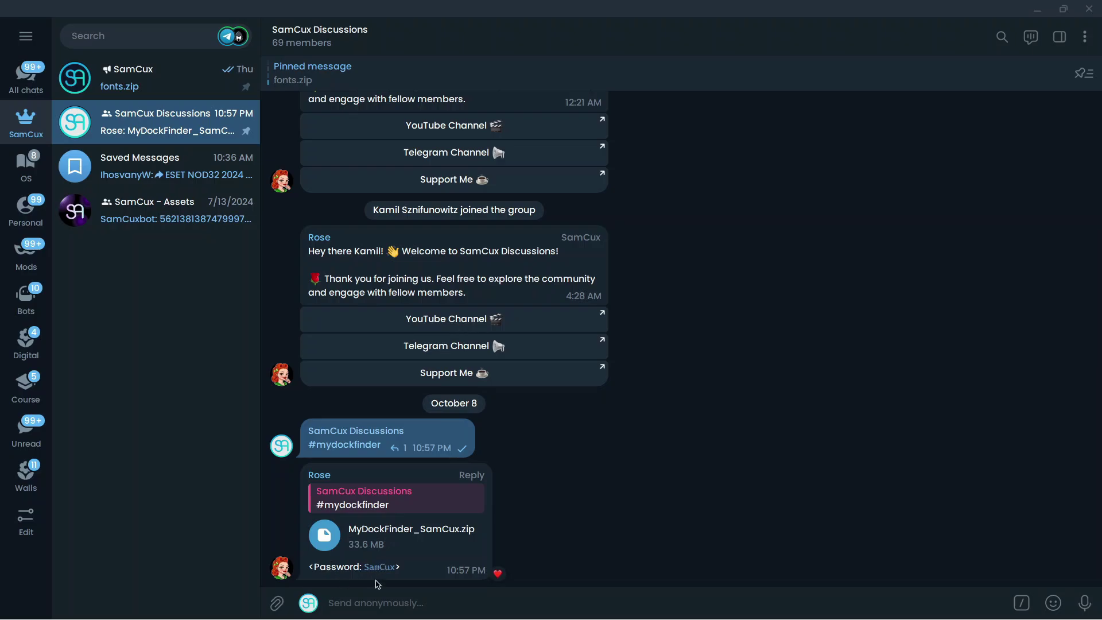
{"action": "left_click", "coordinate": [386, 568]}
Step: Open MyDockFinder_SamCux.zip in WinRAR, minimize Telegram, and open File Explorer at This PC
{"action": "left_click", "coordinate": [324, 536]}
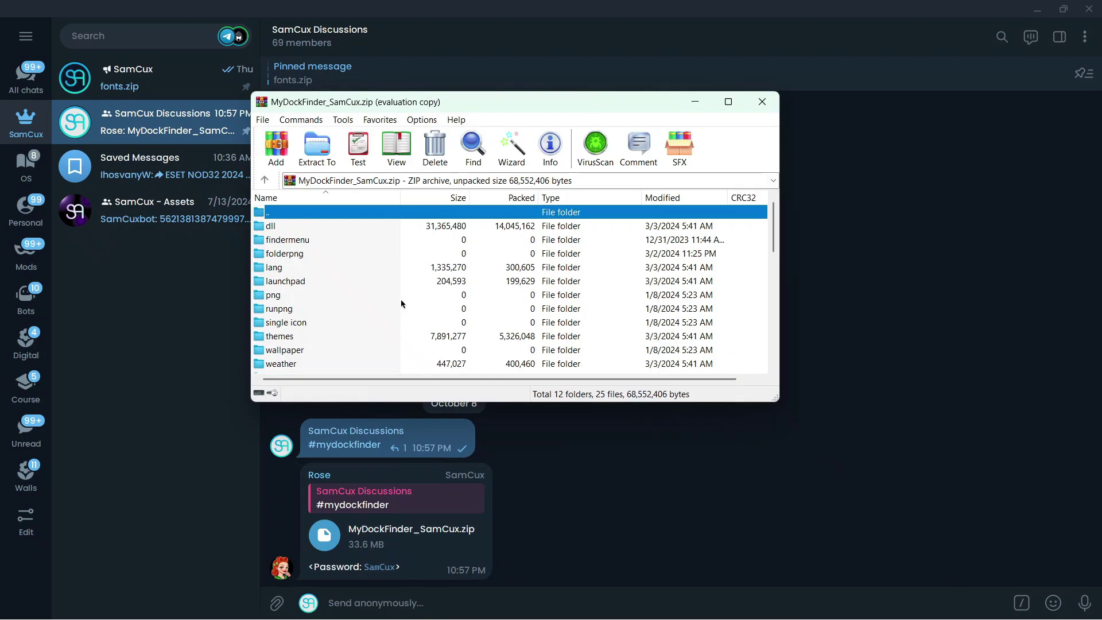
{"action": "left_click", "coordinate": [1036, 10]}
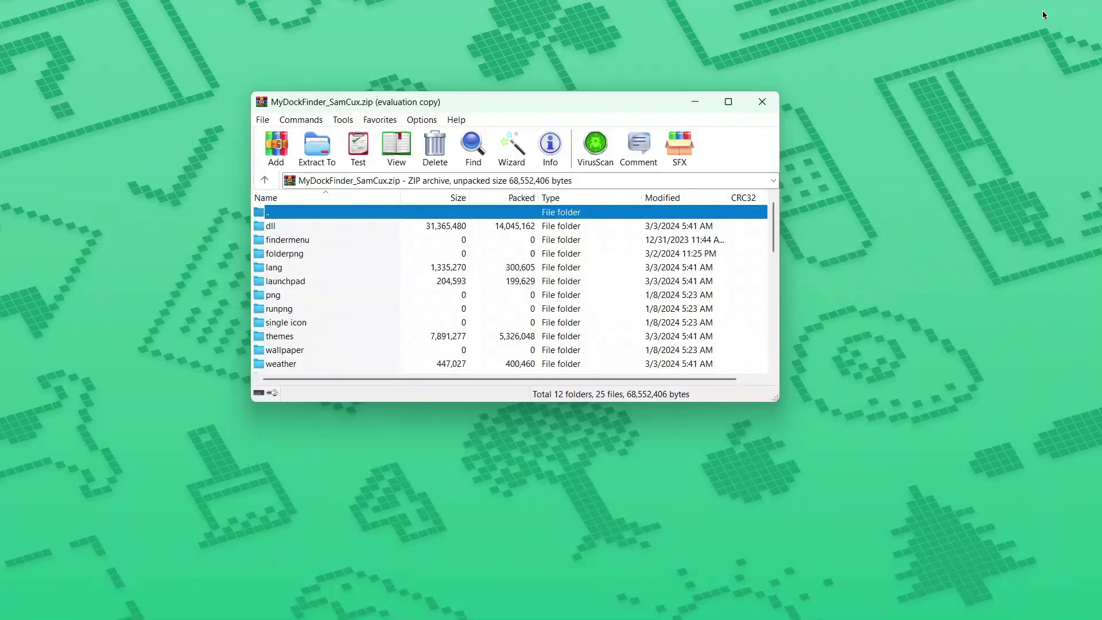
{"action": "right_click", "coordinate": [860, 218]}
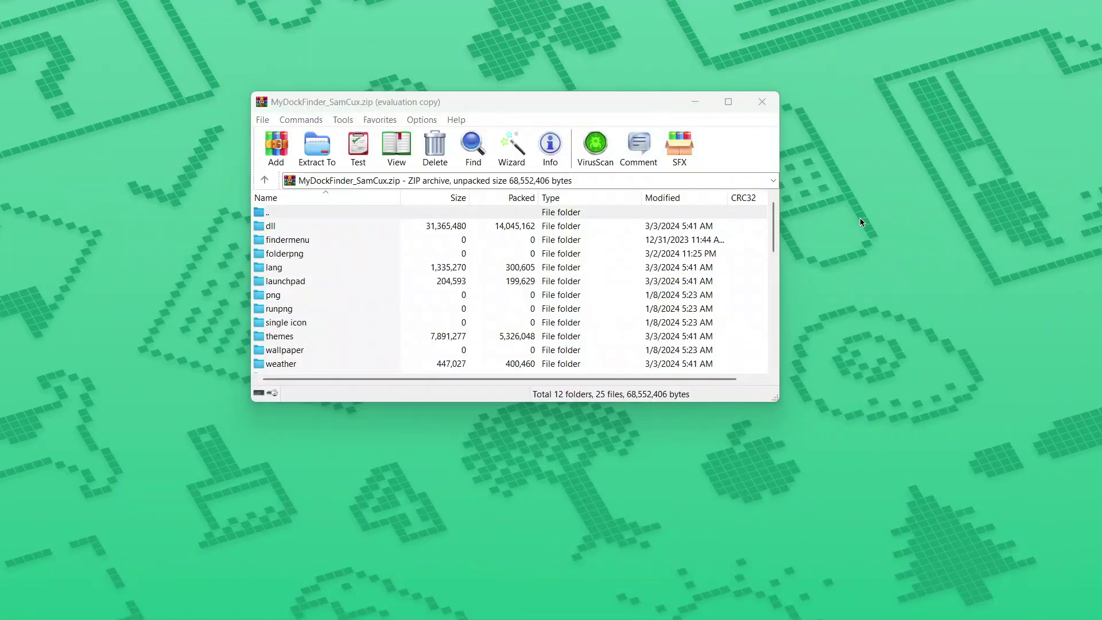
{"action": "left_click", "coordinate": [803, 475]}
{"action": "key", "text": "super+e"}
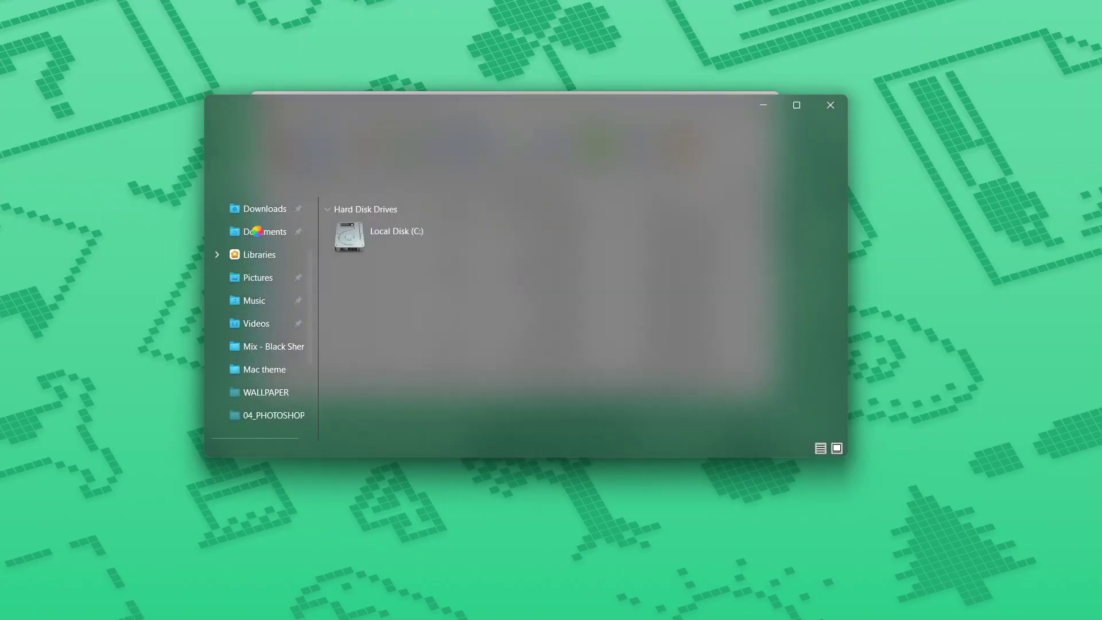
Step: Create a folder named tweaks on Local Disk (C:) and open it
{"action": "double_click", "coordinate": [394, 232]}
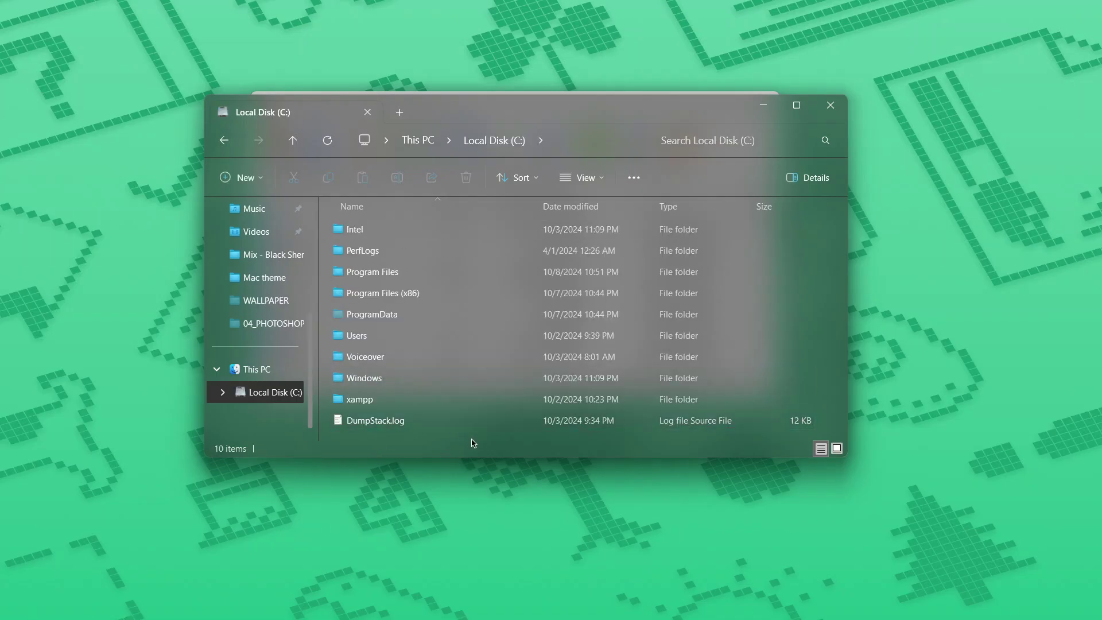
{"action": "key", "text": "ctrl+shift+n"}
{"action": "type", "text": "tweaks"}
{"action": "key", "text": "Return"}
{"action": "key", "text": "Return"}
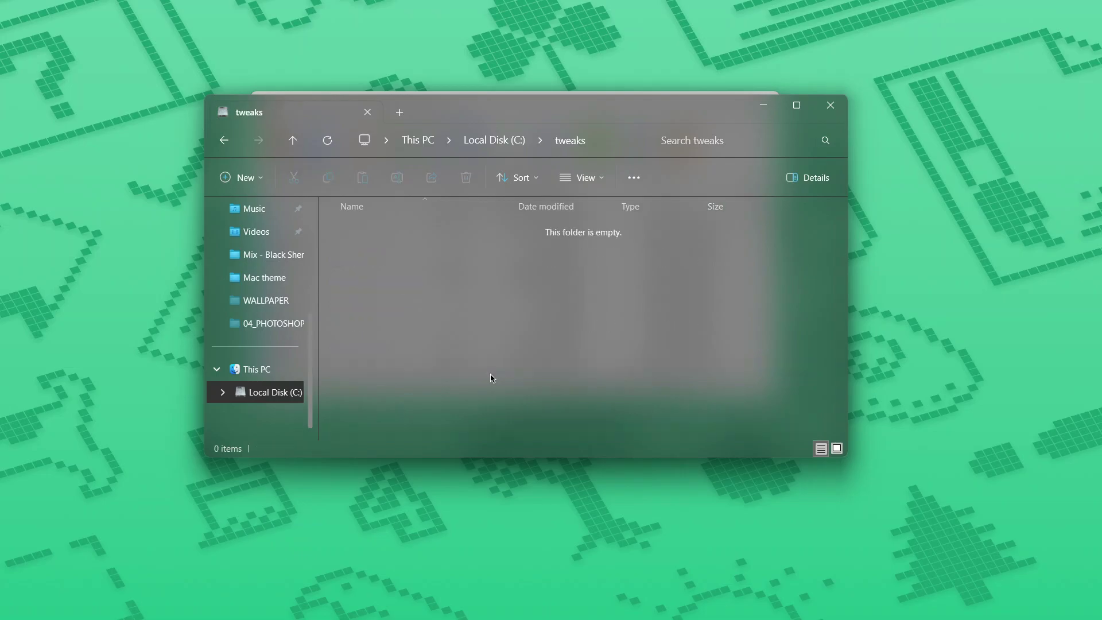
Step: Create an empty Mydockfinder folder inside C:\tweaks and open it
{"action": "left_click_drag", "start_coordinate": [582, 102], "coordinate": [843, 112]}
{"action": "right_click", "coordinate": [713, 273]}
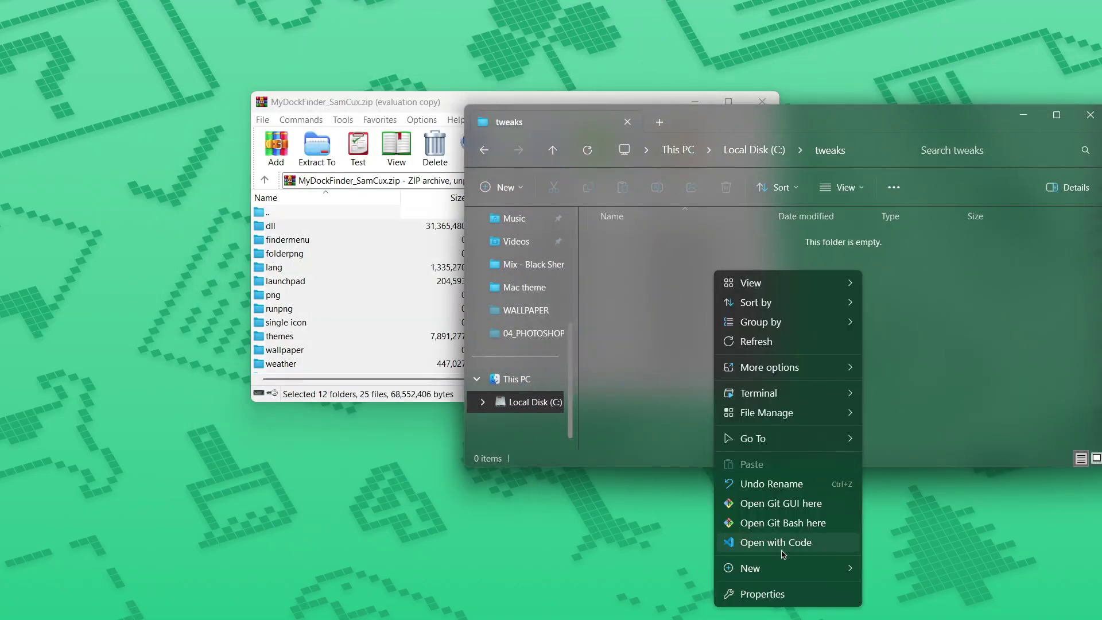
{"action": "mouse_move", "coordinate": [770, 568]}
{"action": "left_click", "coordinate": [900, 503]}
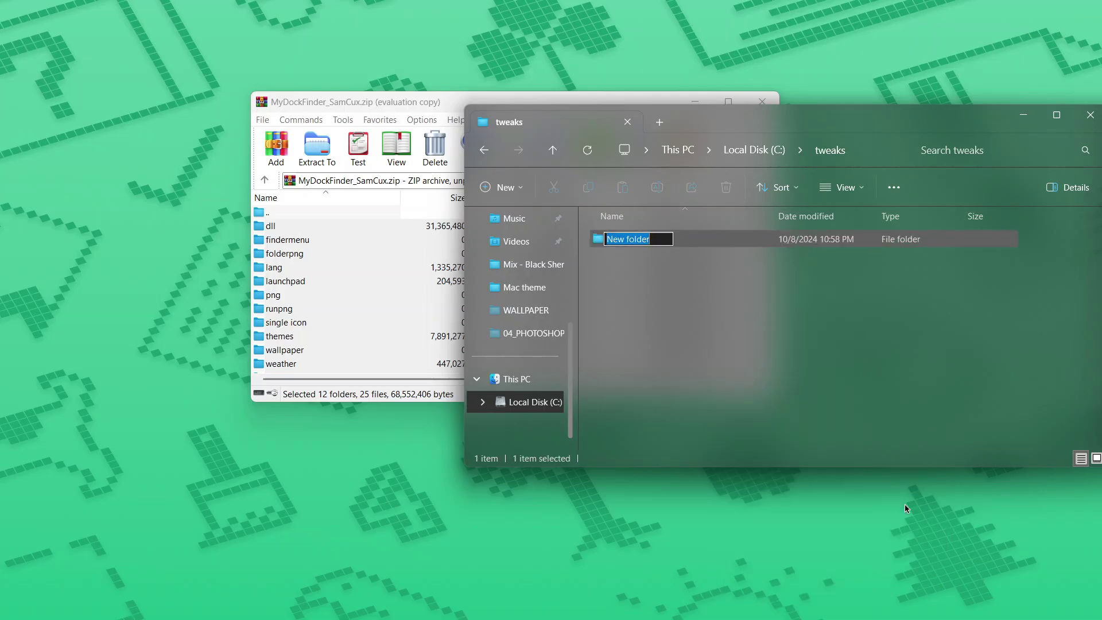
{"action": "type", "text": "Mydockfinder"}
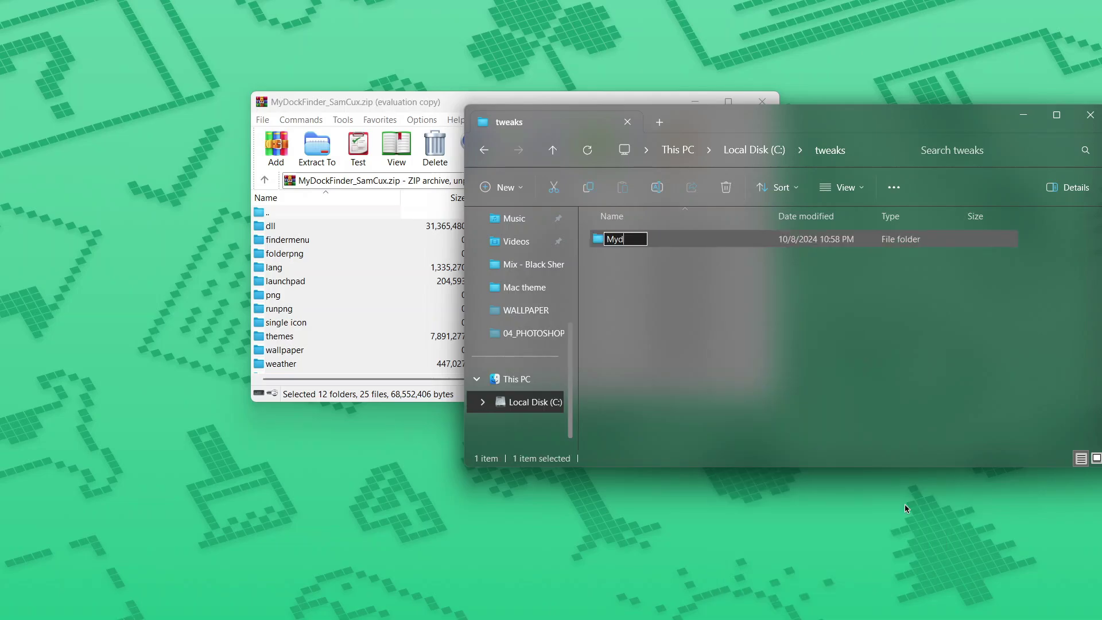
{"action": "key", "text": "Return"}
{"action": "key", "text": "Return"}
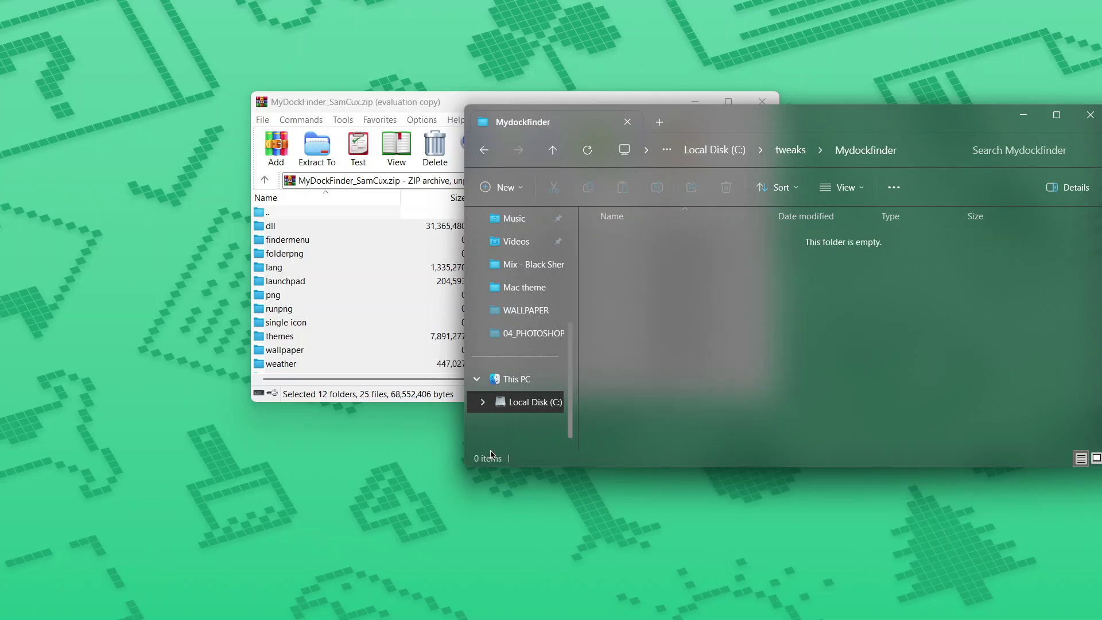
Step: Extract the archive into C:\tweaks\Mydockfinder using its password, then select Dock_64.exe
{"action": "left_click", "coordinate": [438, 279]}
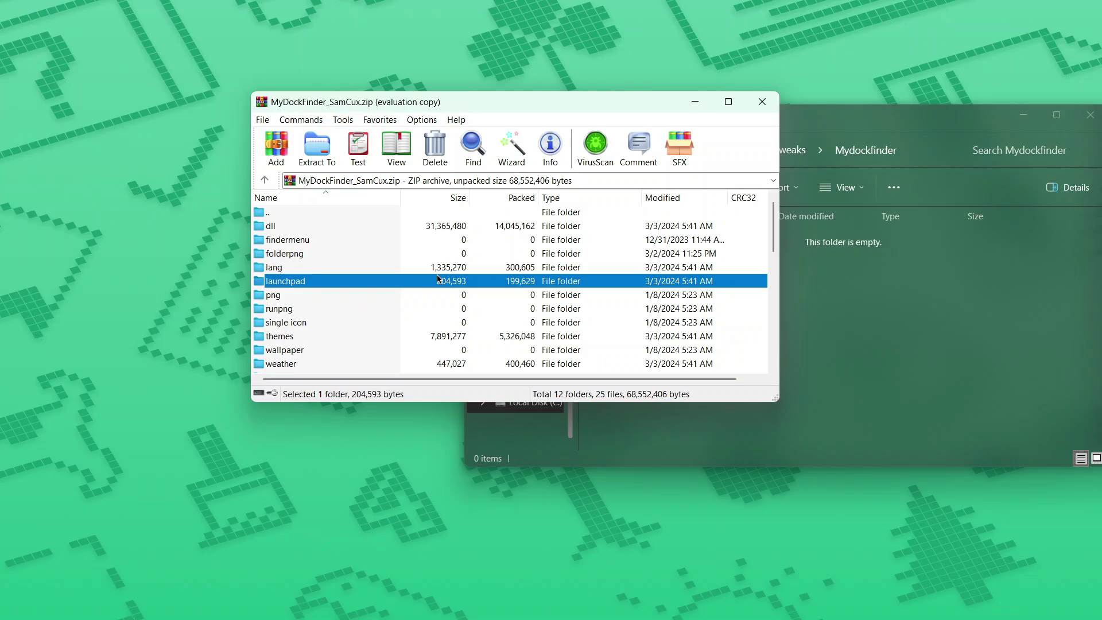
{"action": "left_click_drag", "start_coordinate": [1031, 329], "coordinate": [1033, 329]}
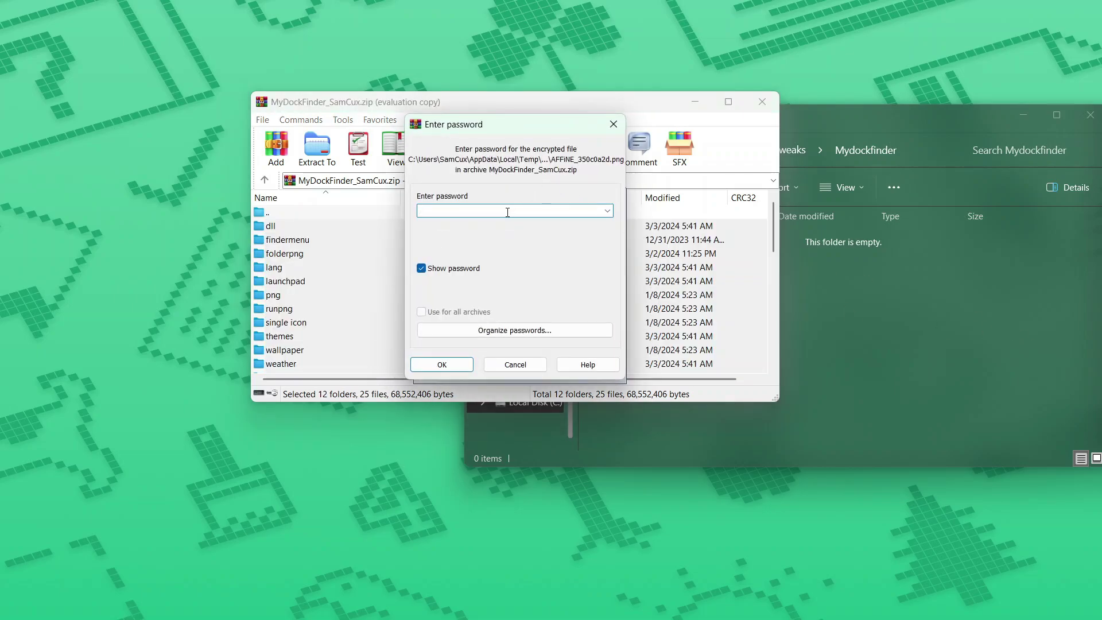
{"action": "type", "text": "SamCux"}
{"action": "left_click", "coordinate": [441, 363]}
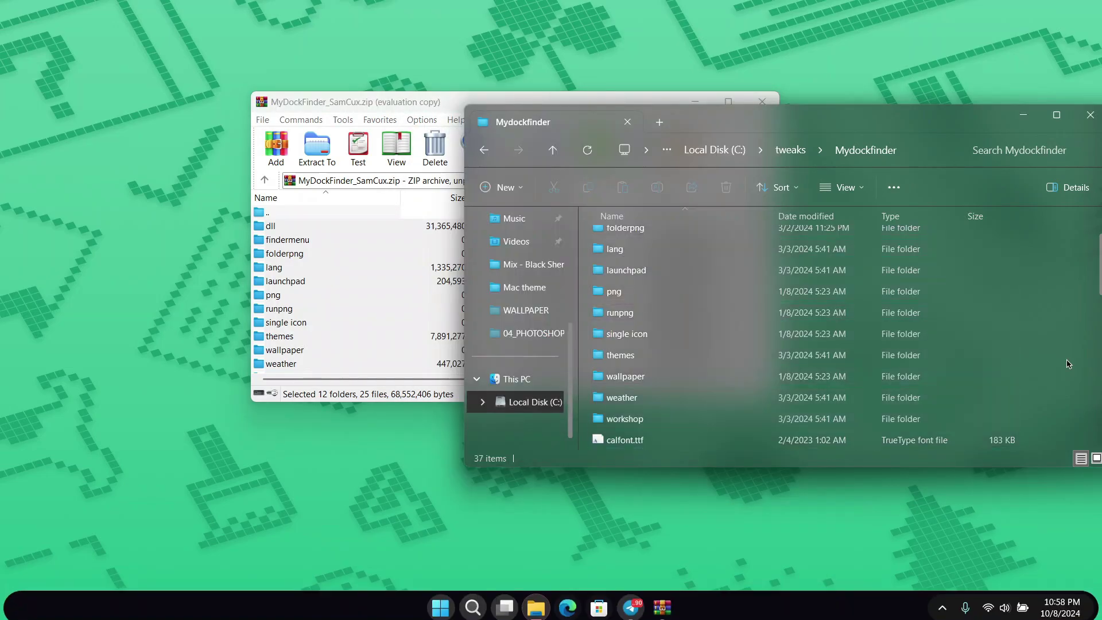
{"action": "scroll", "coordinate": [642, 396], "scroll_direction": "down", "scroll_amount": 2}
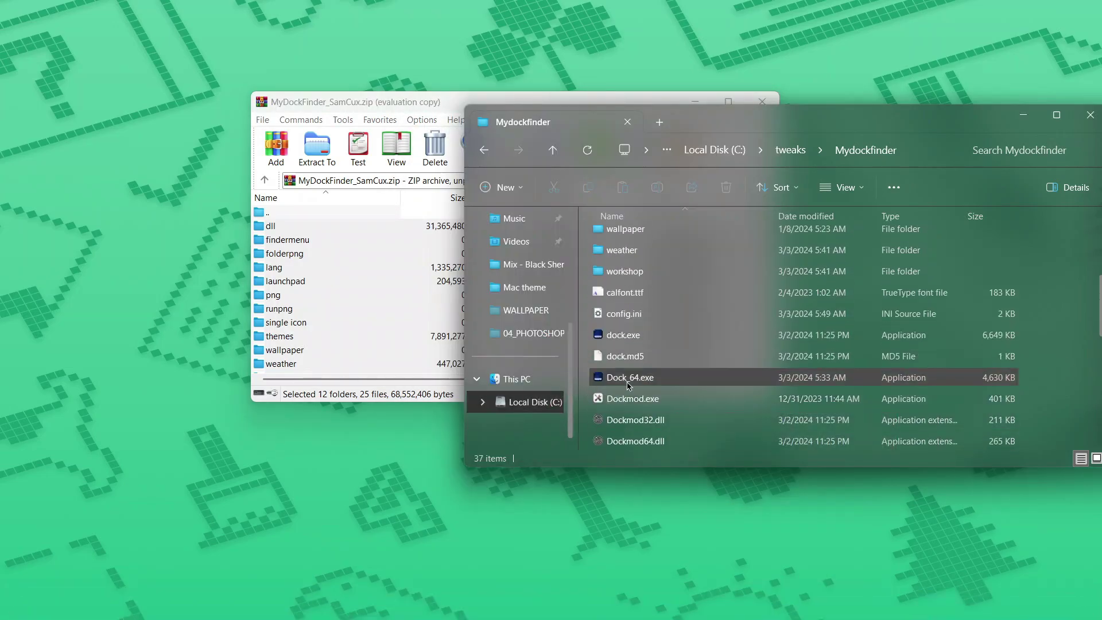
{"action": "left_click", "coordinate": [668, 380]}
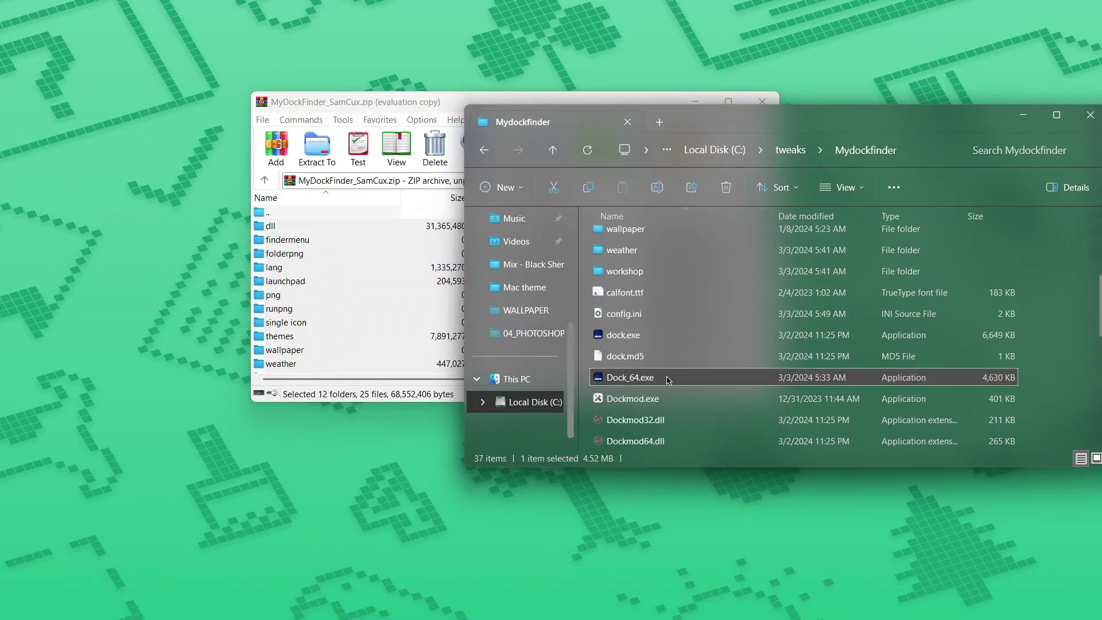
Step: Launch Dock_64.exe, allow it through the firewall, and close the Explorer and WinRAR windows
{"action": "double_click", "coordinate": [668, 379]}
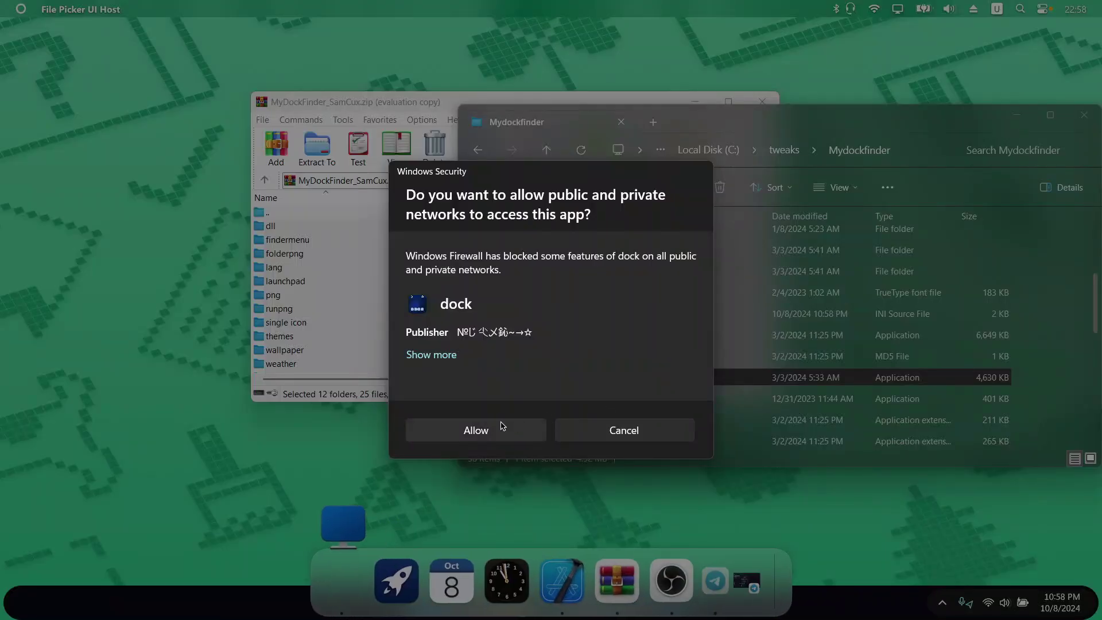
{"action": "left_click", "coordinate": [501, 427]}
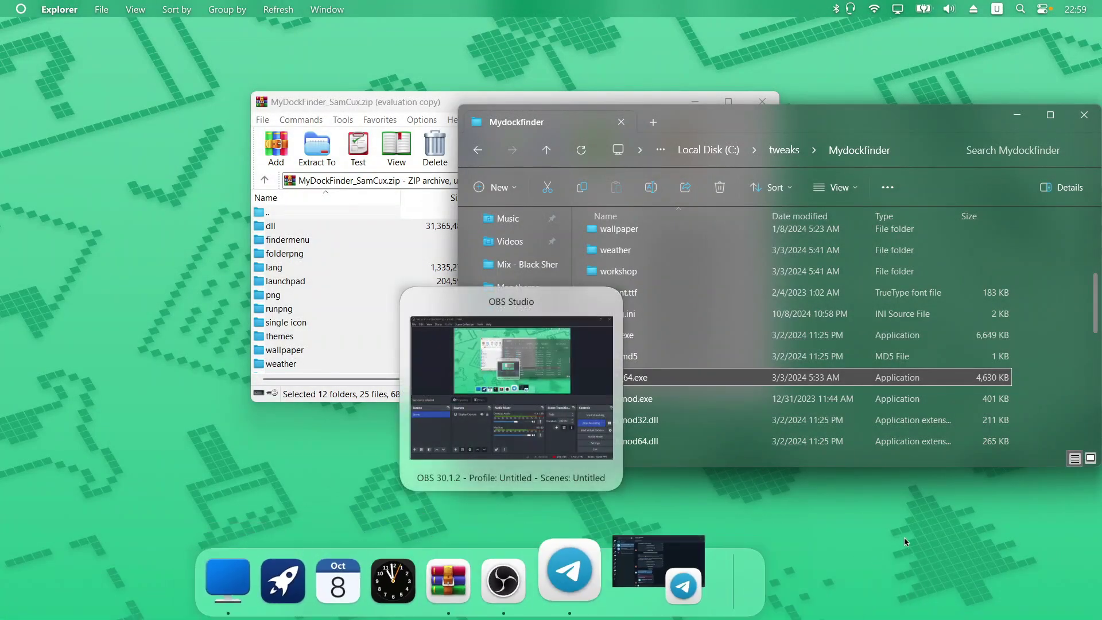
{"action": "left_click", "coordinate": [1084, 115]}
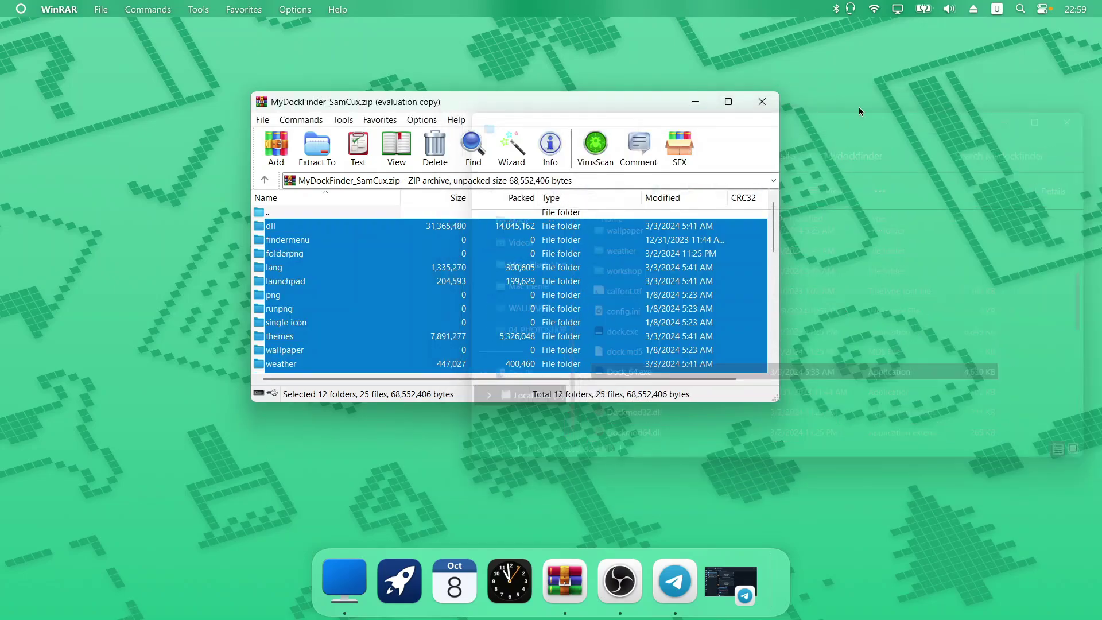
{"action": "left_click", "coordinate": [756, 106]}
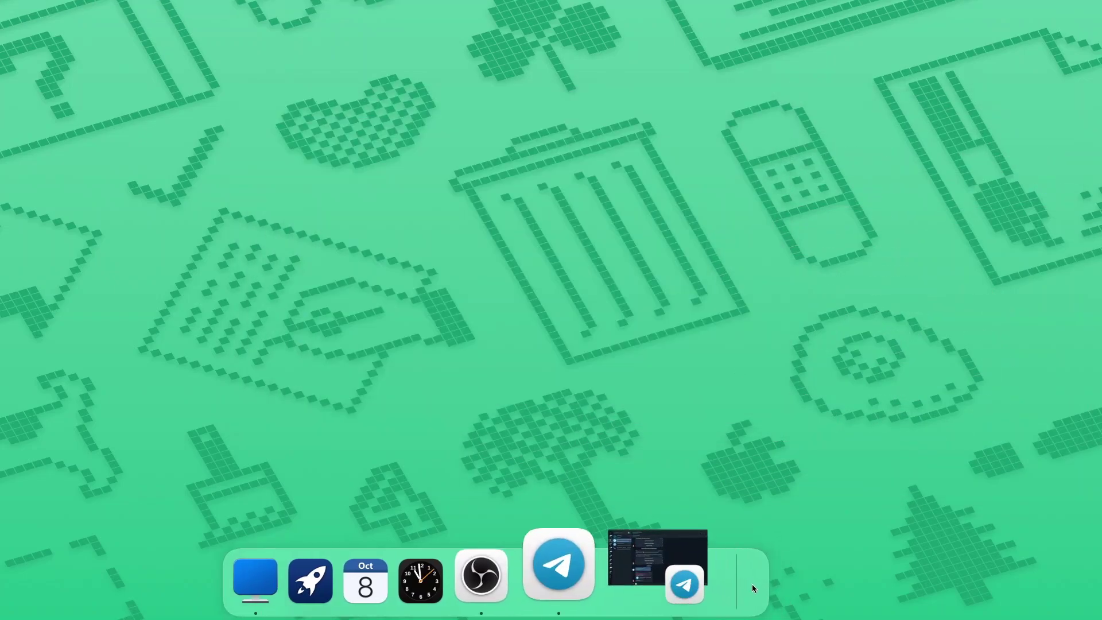
Step: From the dock's Preferences, set the General page's Start on boot method to Start as a service
{"action": "right_click", "coordinate": [752, 585]}
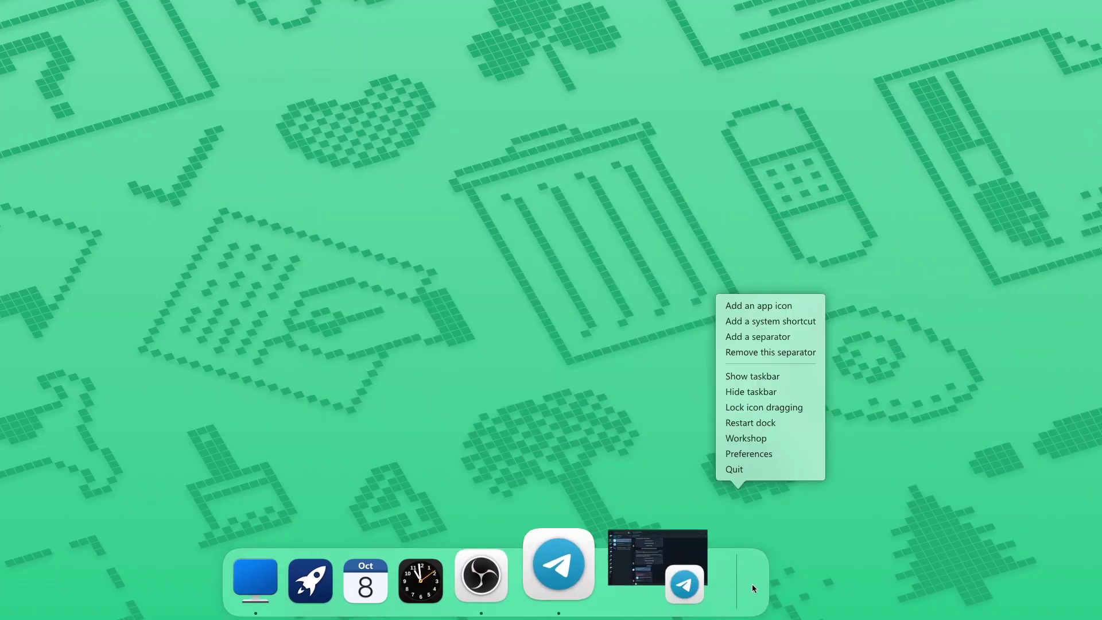
{"action": "left_click", "coordinate": [746, 454]}
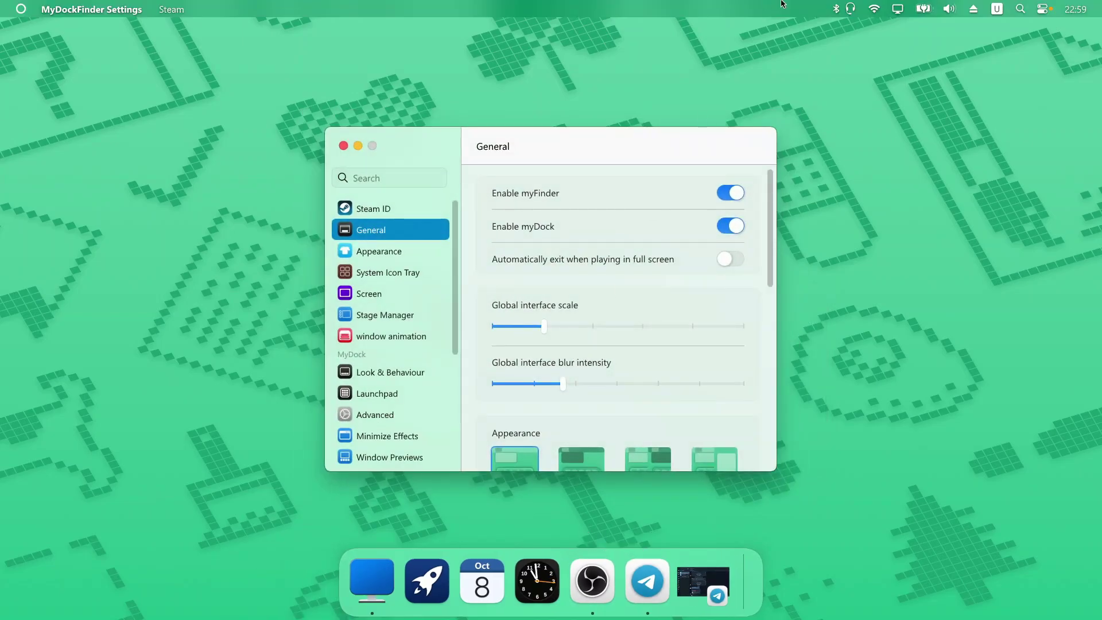
{"action": "scroll", "coordinate": [653, 315], "scroll_direction": "down", "scroll_amount": 2}
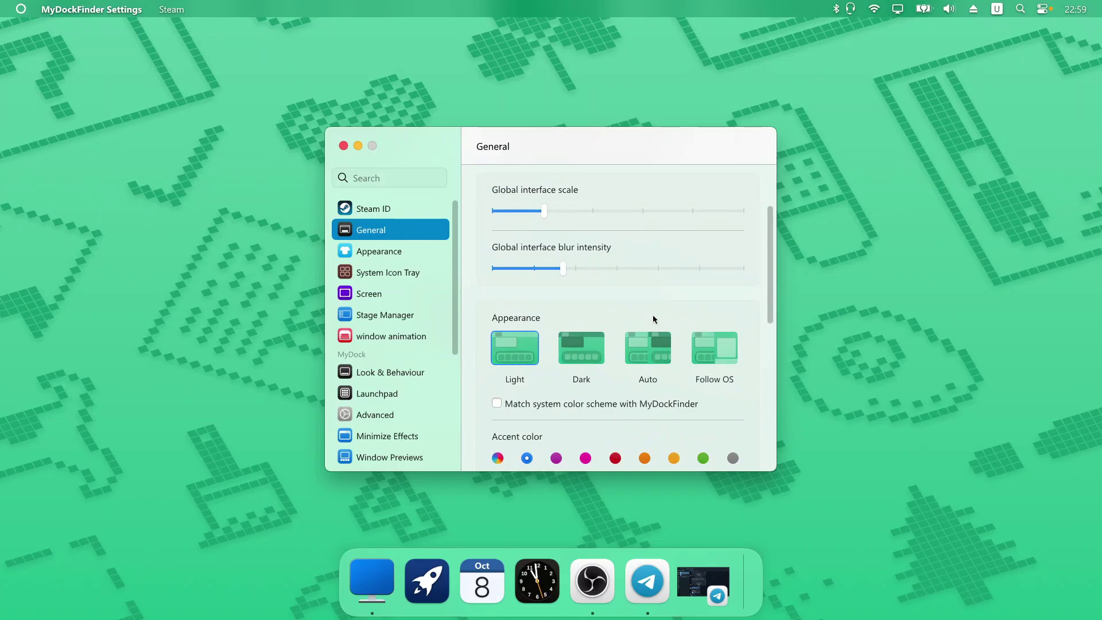
{"action": "scroll", "coordinate": [652, 314], "scroll_direction": "down", "scroll_amount": 5}
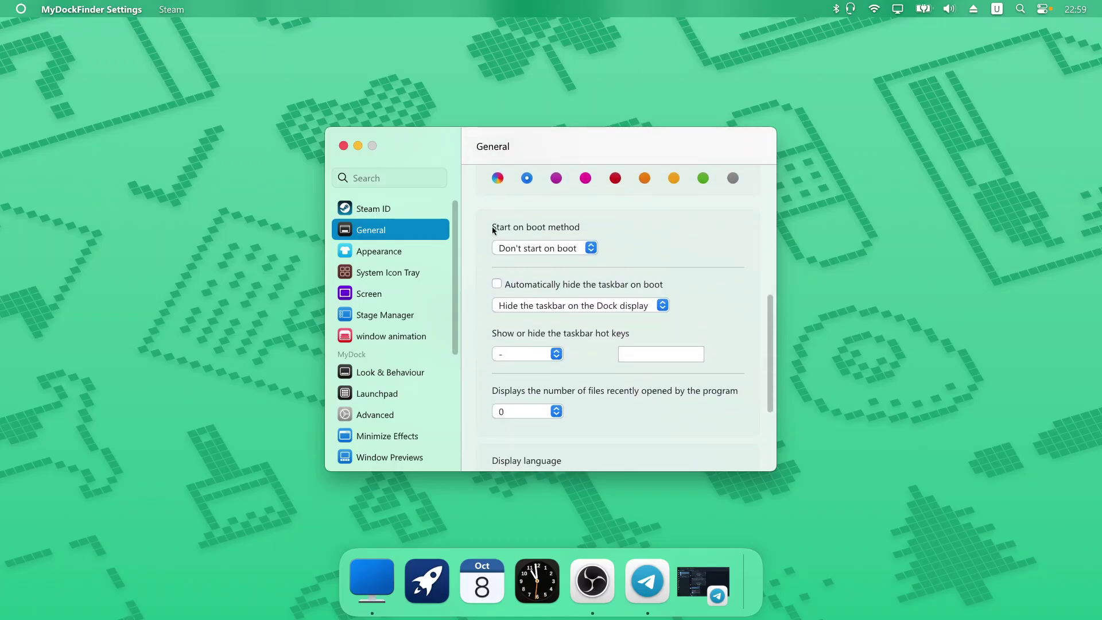
{"action": "left_click", "coordinate": [591, 249]}
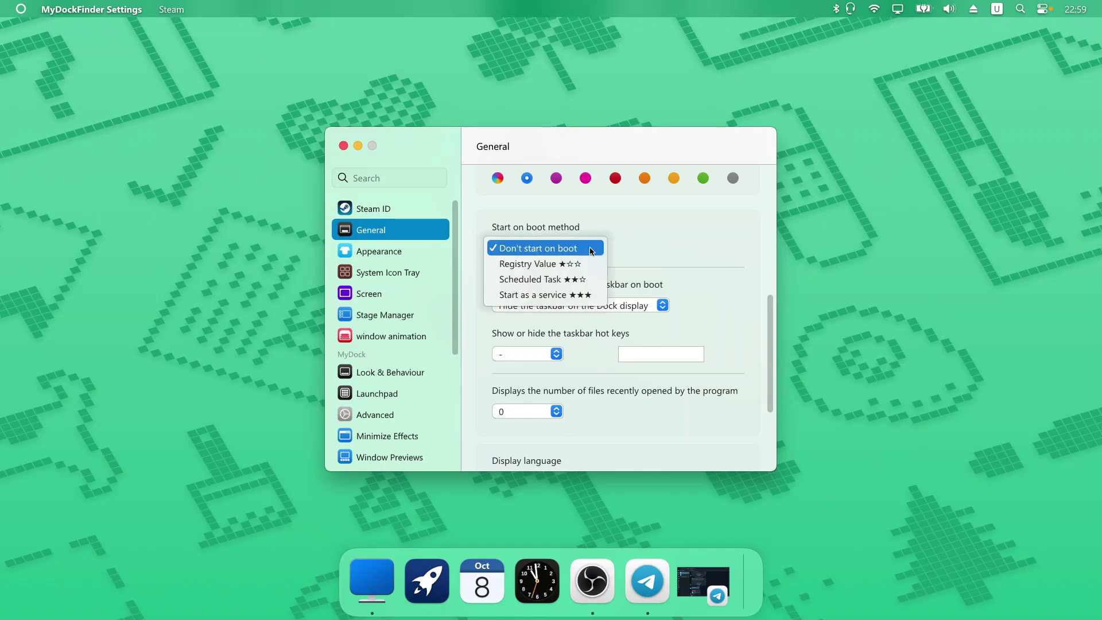
{"action": "left_click", "coordinate": [538, 295]}
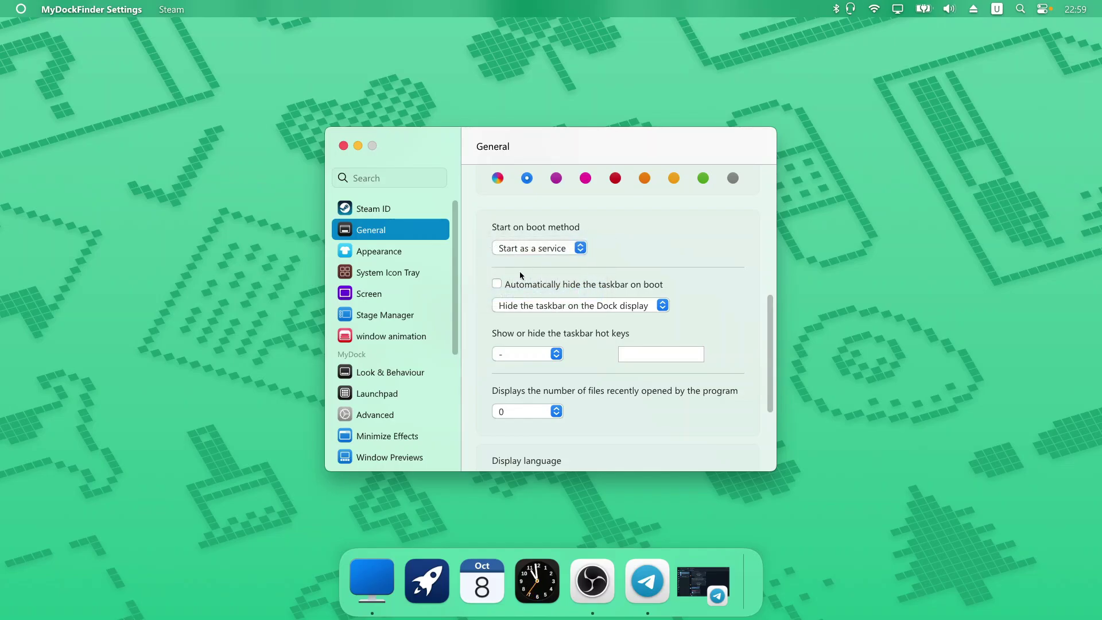